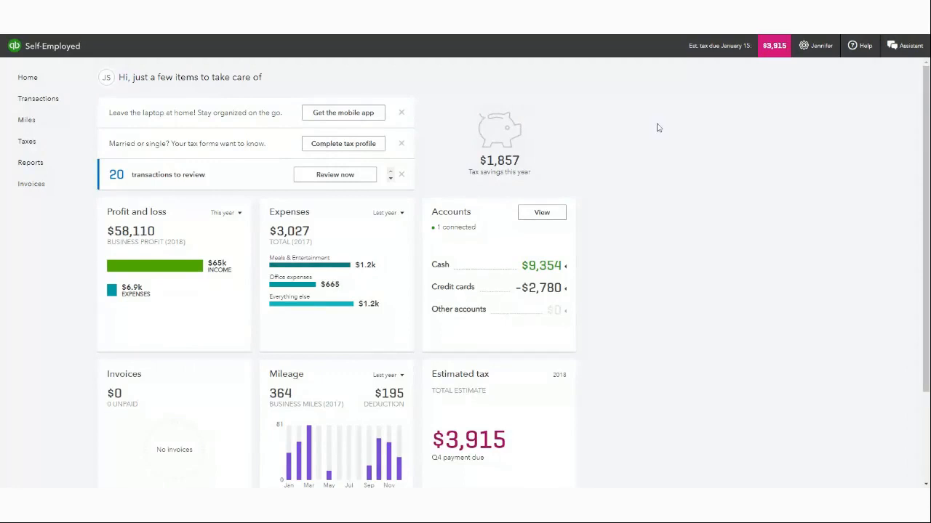
# Compare profit and loss on the dashboard by switching its period to Last year and back to This year
pyautogui.scroll(-2, 655, 134)
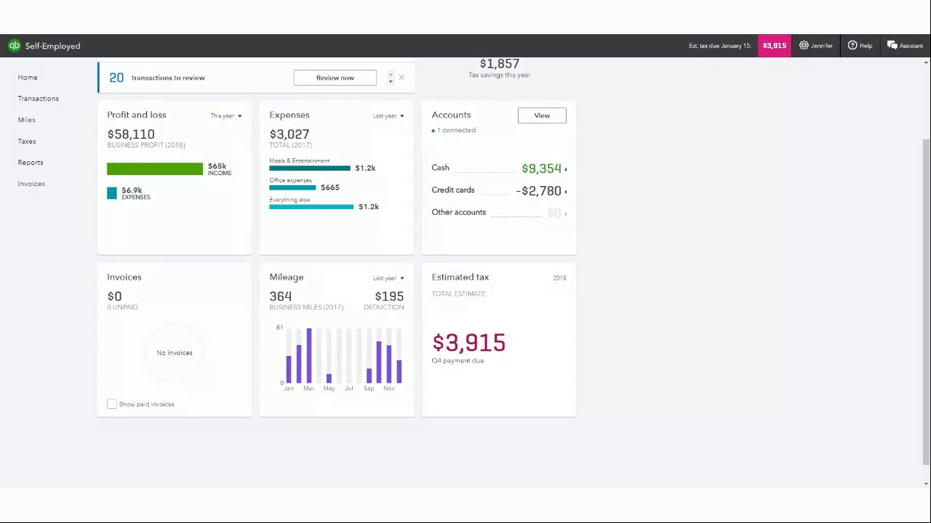
pyautogui.click(239, 117)
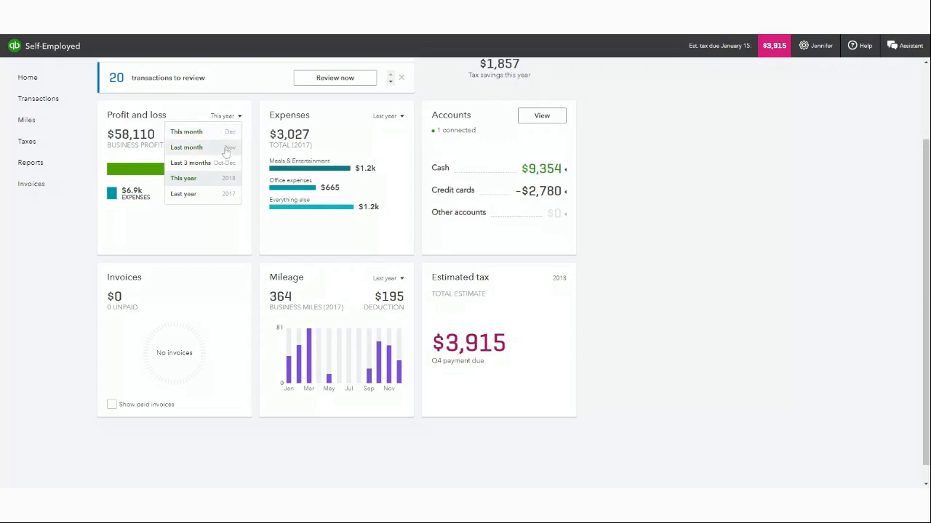
pyautogui.click(229, 195)
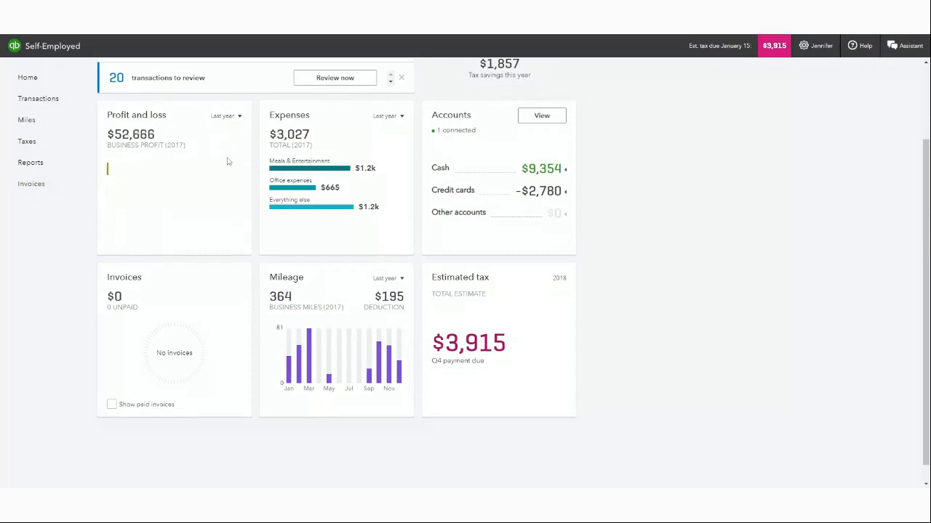
pyautogui.moveTo(378, 362)
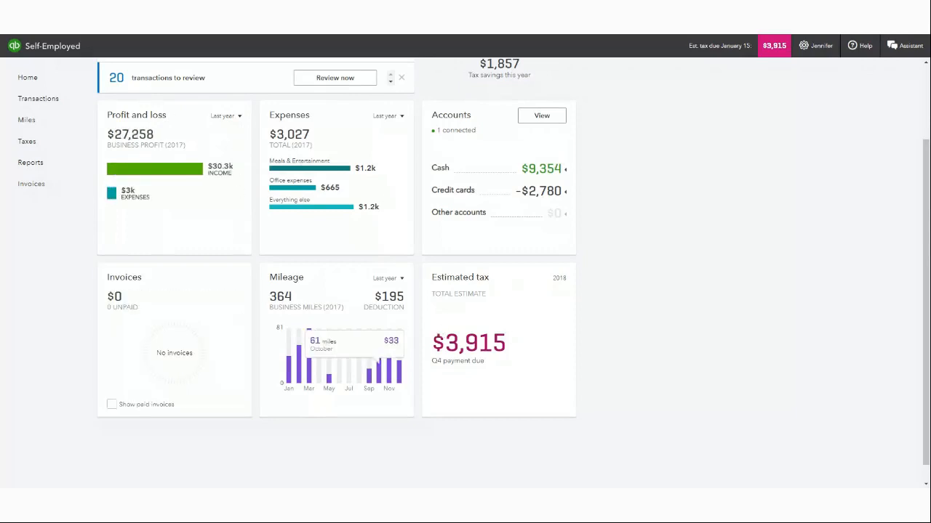
pyautogui.click(240, 117)
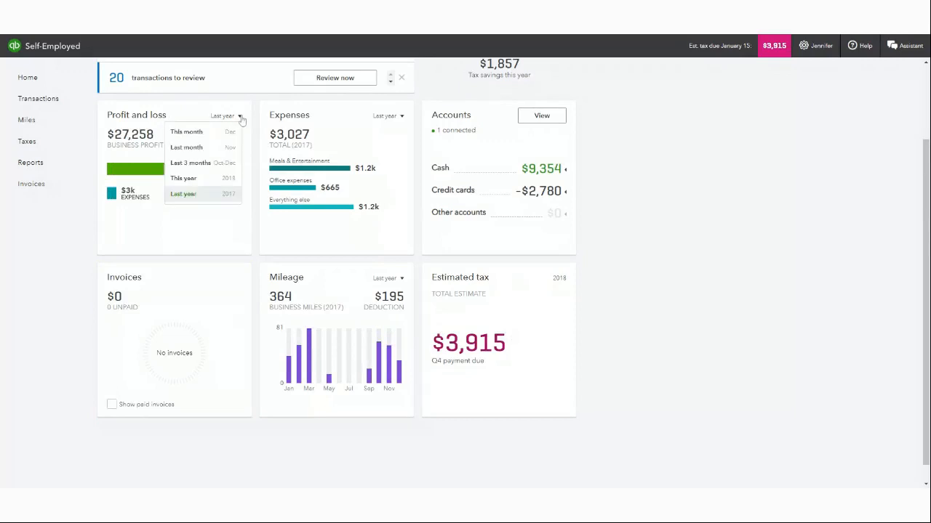
pyautogui.click(200, 179)
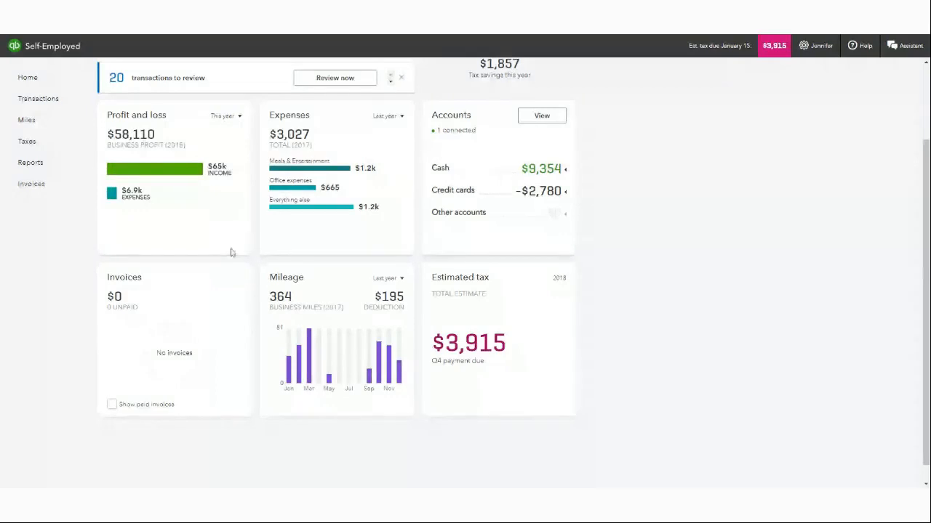
# Set the Profit and loss card's period to Last 3 months and check the available periods for Expenses
pyautogui.click(239, 117)
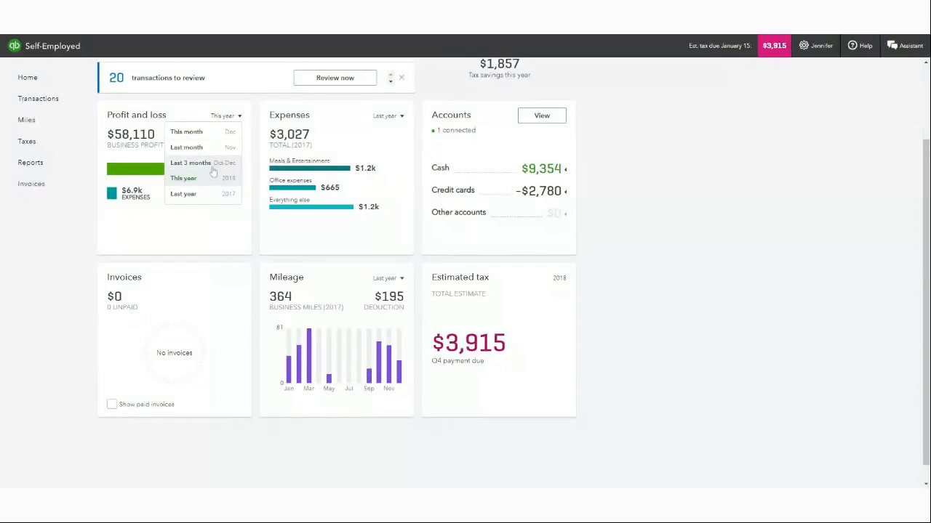
pyautogui.click(191, 162)
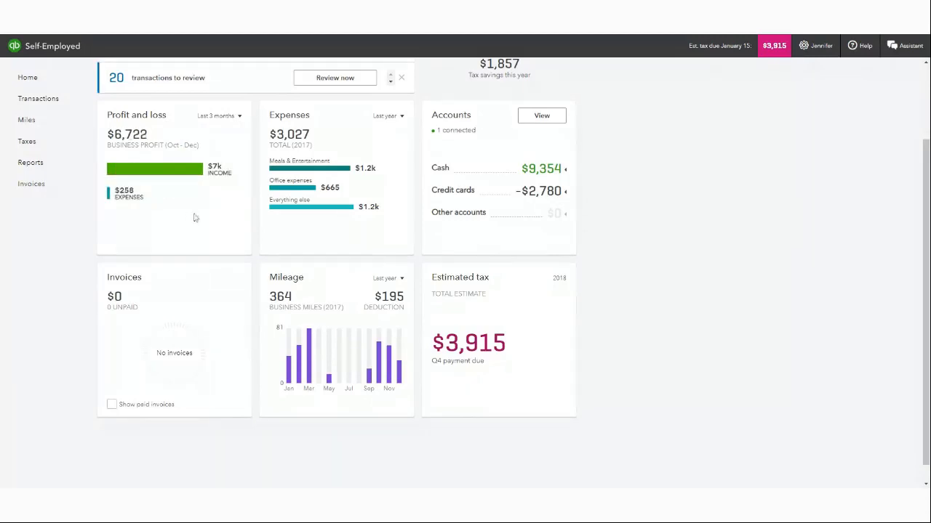
pyautogui.click(401, 118)
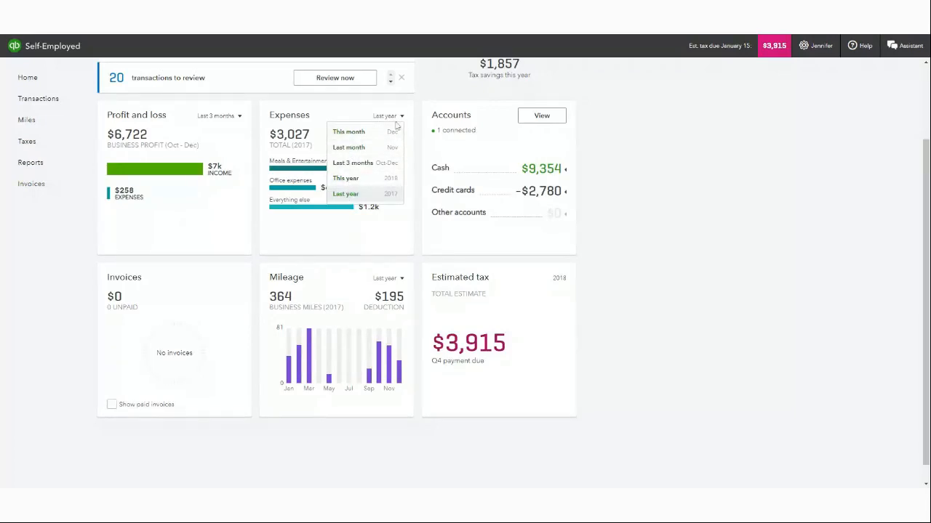
pyautogui.click(699, 210)
pyautogui.scroll(3, 607, 149)
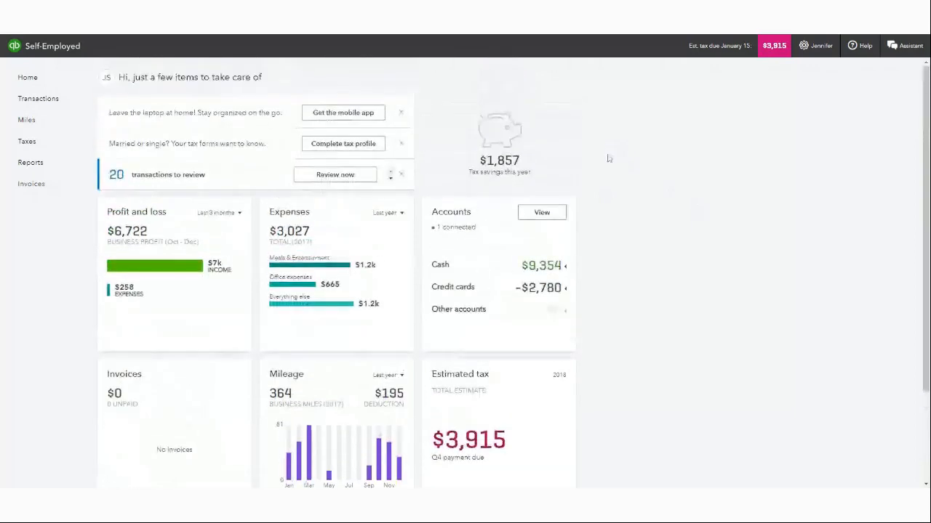
# Set the Mileage card's period to This year
pyautogui.scroll(-1, 608, 167)
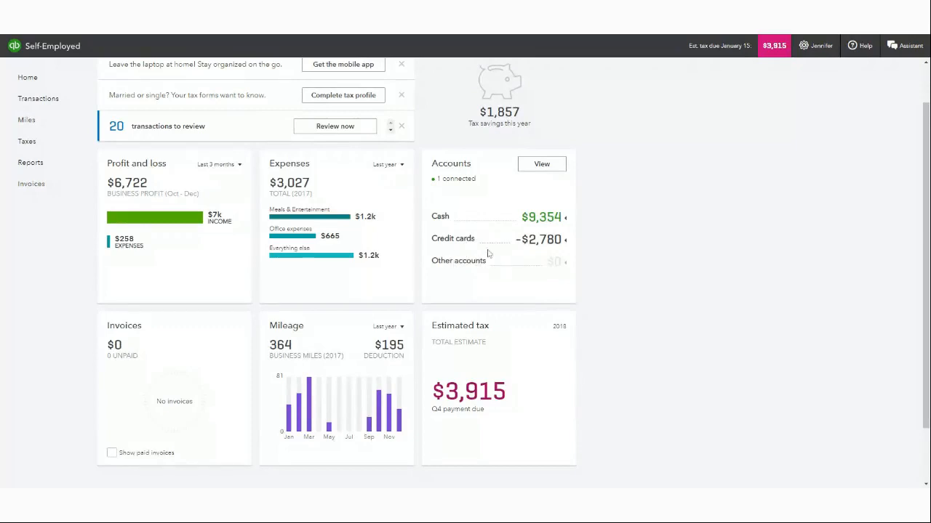
pyautogui.scroll(-1, 507, 243)
pyautogui.scroll(-1, 507, 244)
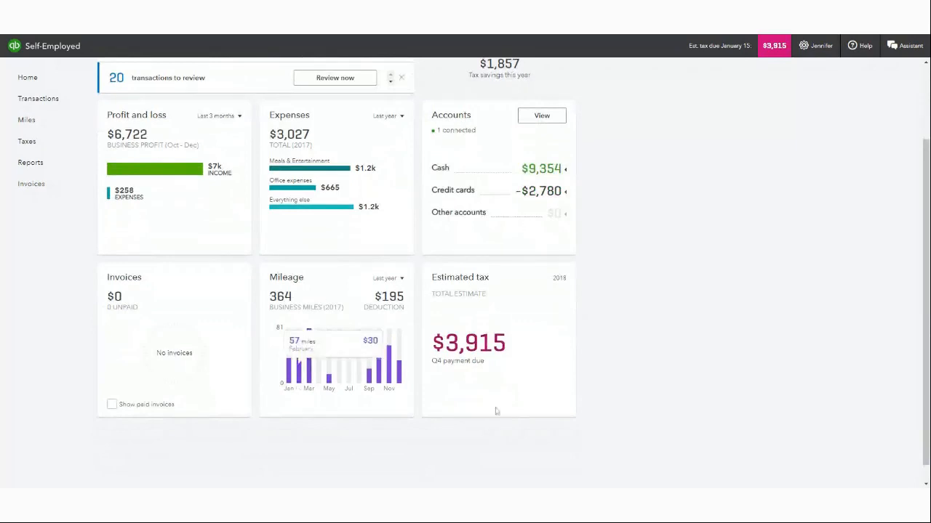
pyautogui.moveTo(188, 329)
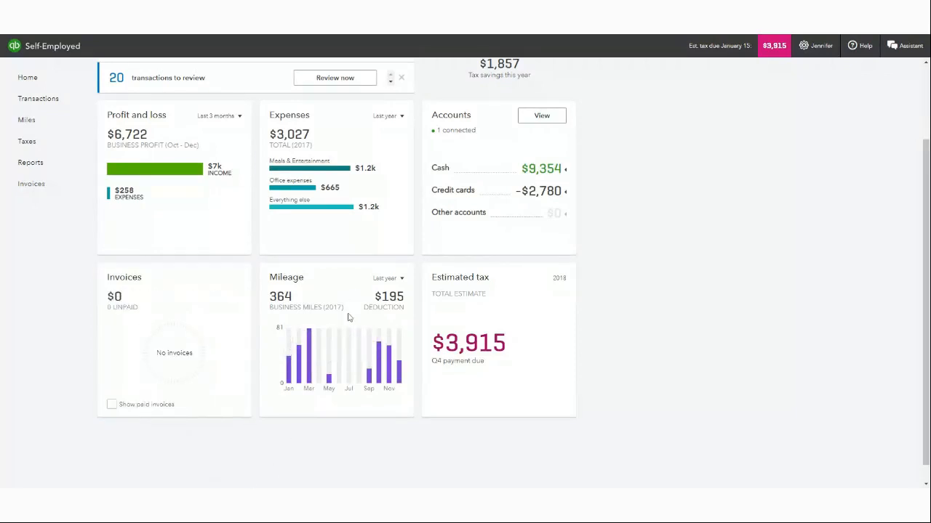
pyautogui.click(402, 280)
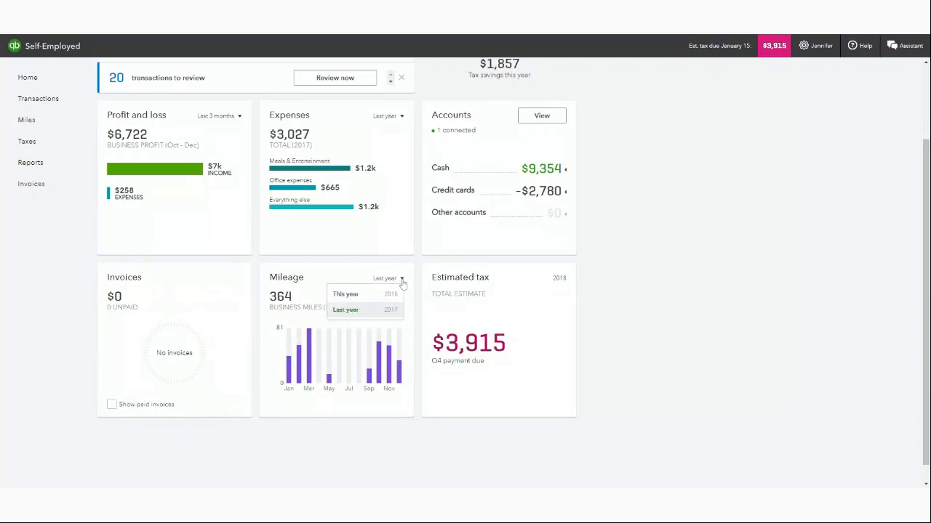
pyautogui.click(376, 315)
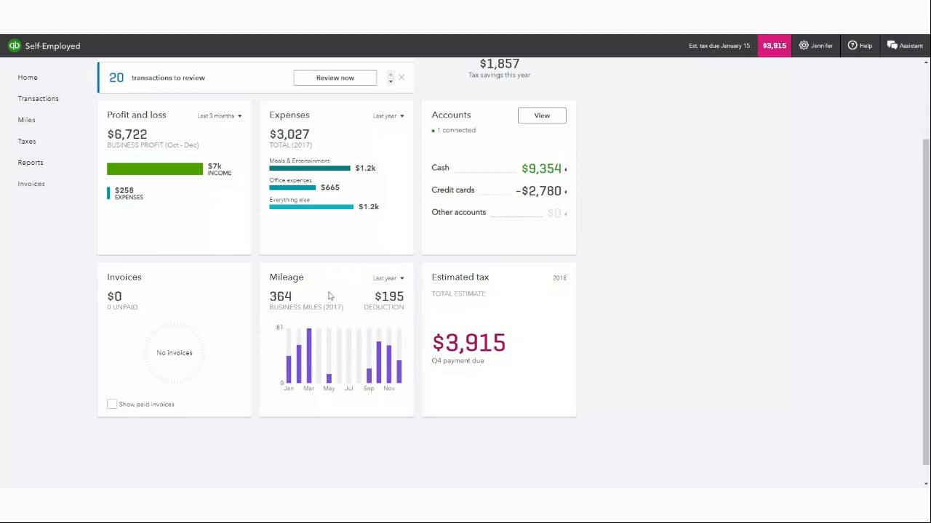
pyautogui.click(399, 281)
pyautogui.click(368, 296)
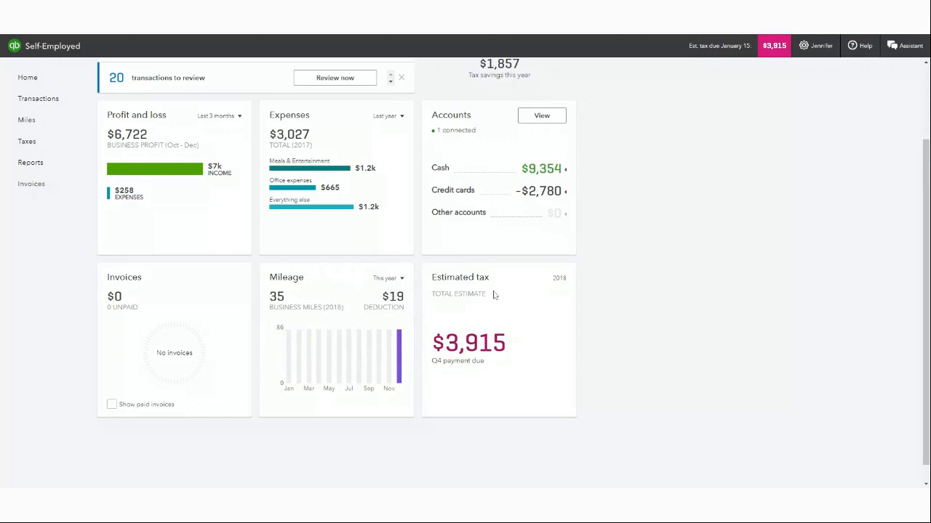
pyautogui.scroll(3, 500, 297)
pyautogui.scroll(-3, 505, 301)
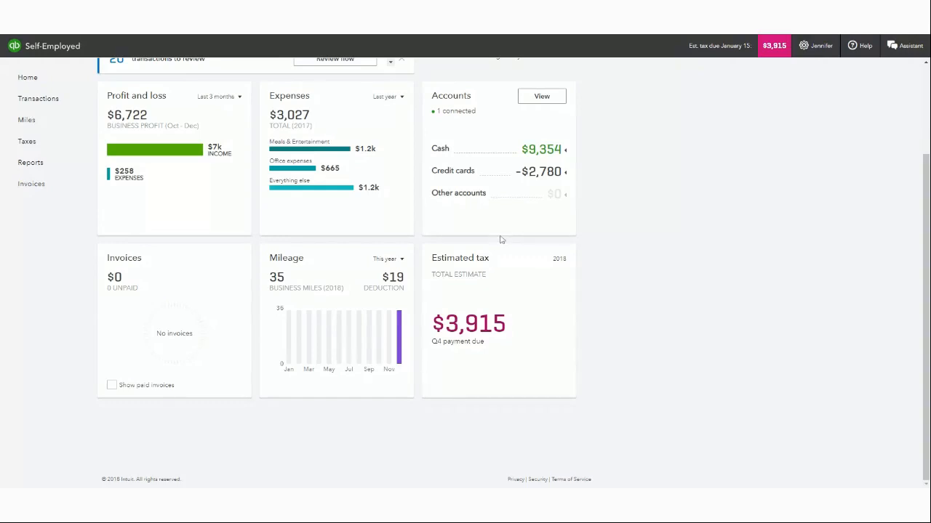
pyautogui.scroll(1, 637, 228)
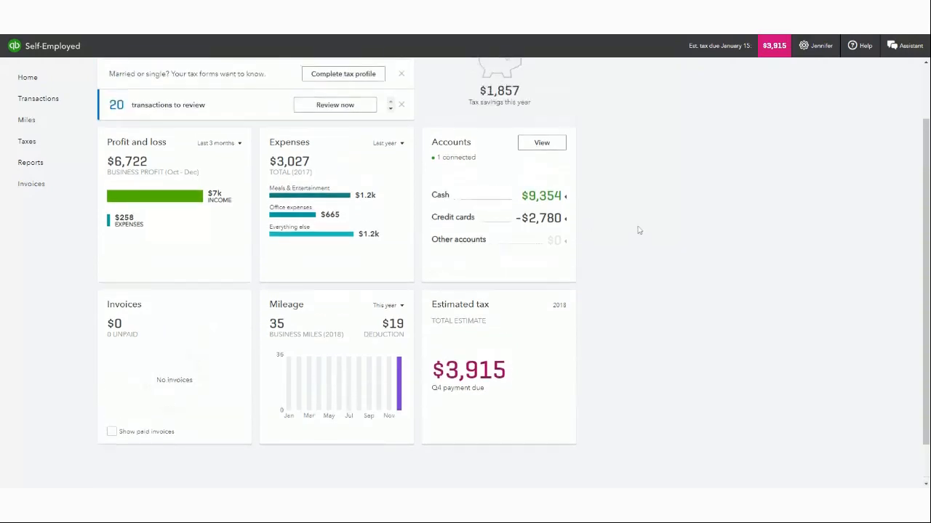
pyautogui.scroll(-1, 638, 230)
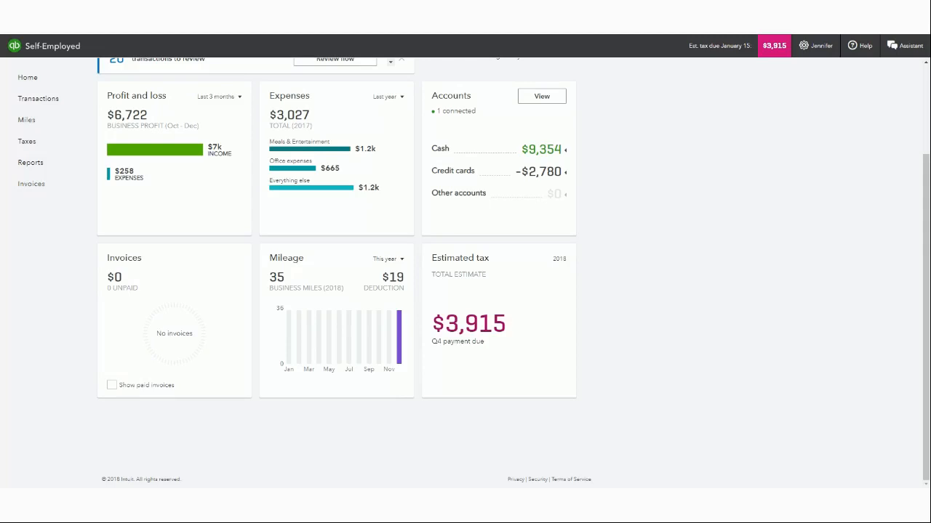
pyautogui.scroll(1, 602, 253)
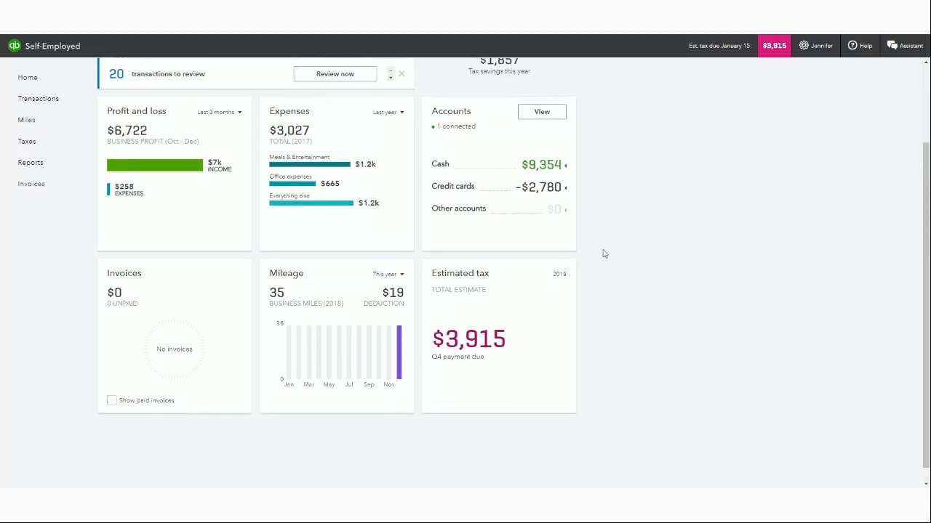
pyautogui.scroll(3, 603, 254)
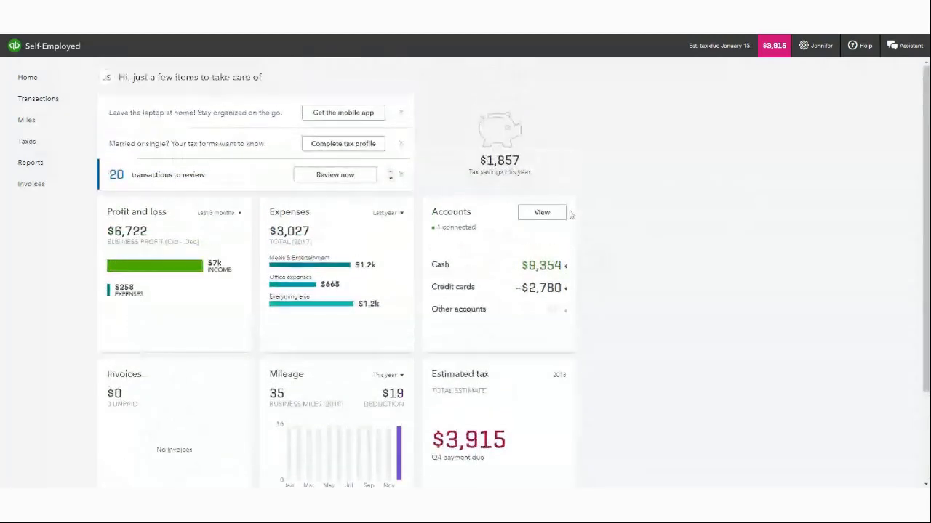
# Open the tax profile settings for 2018
pyautogui.click(816, 48)
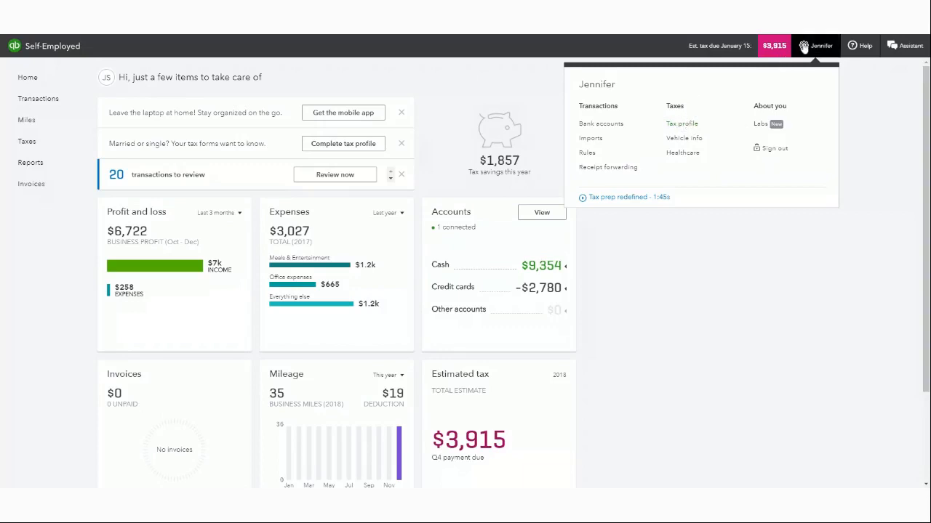
pyautogui.click(684, 126)
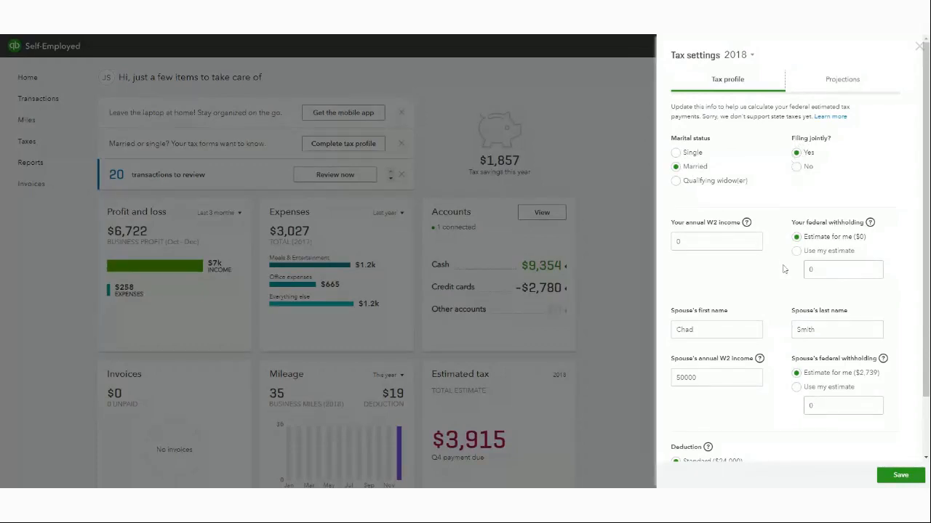
# Preview the tax profile as Single and as Married filing separately, restoring Married filing jointly
pyautogui.click(675, 153)
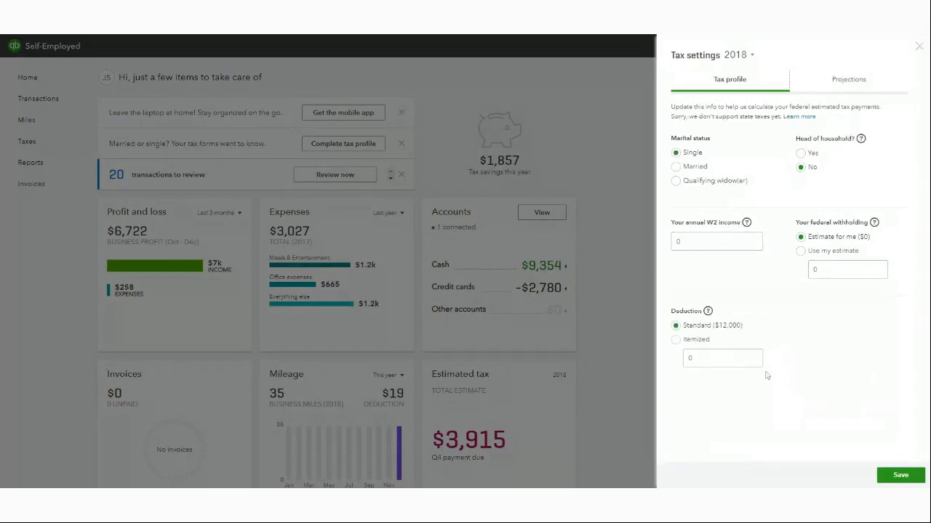
pyautogui.click(689, 172)
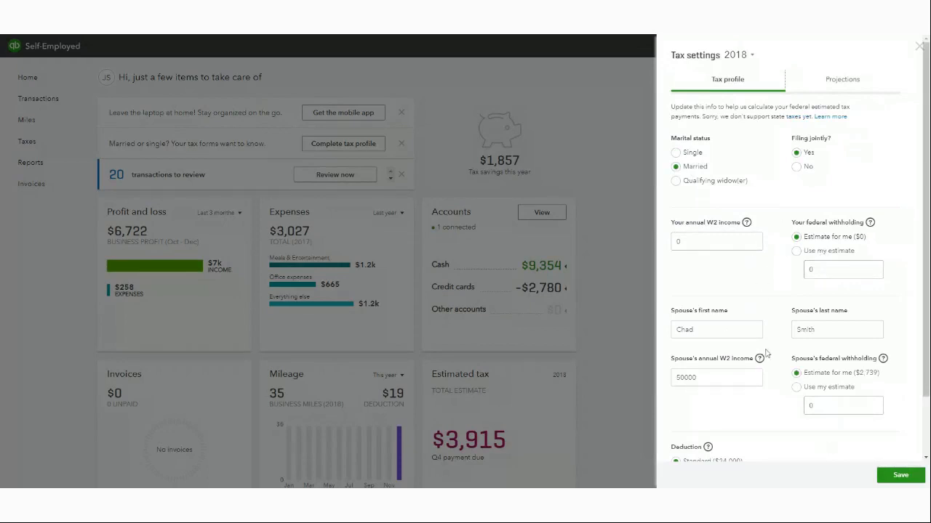
pyautogui.click(797, 166)
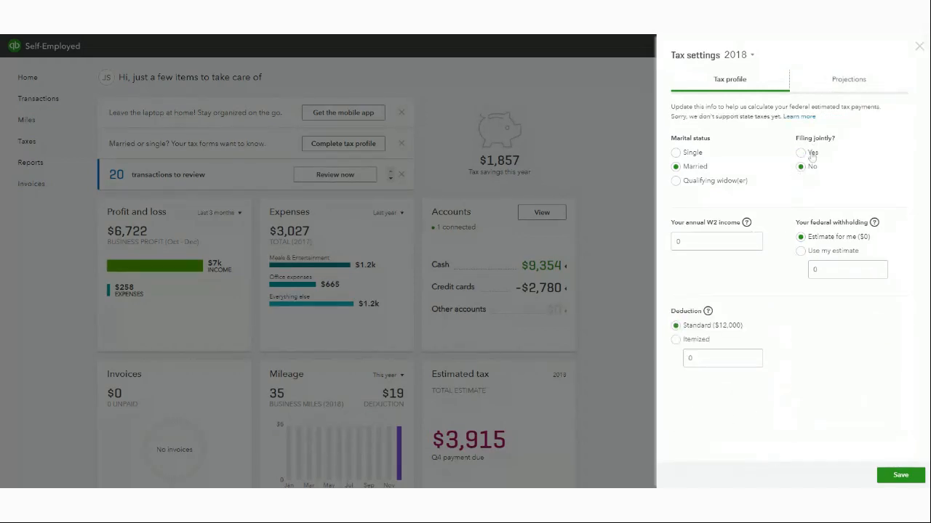
pyautogui.click(801, 153)
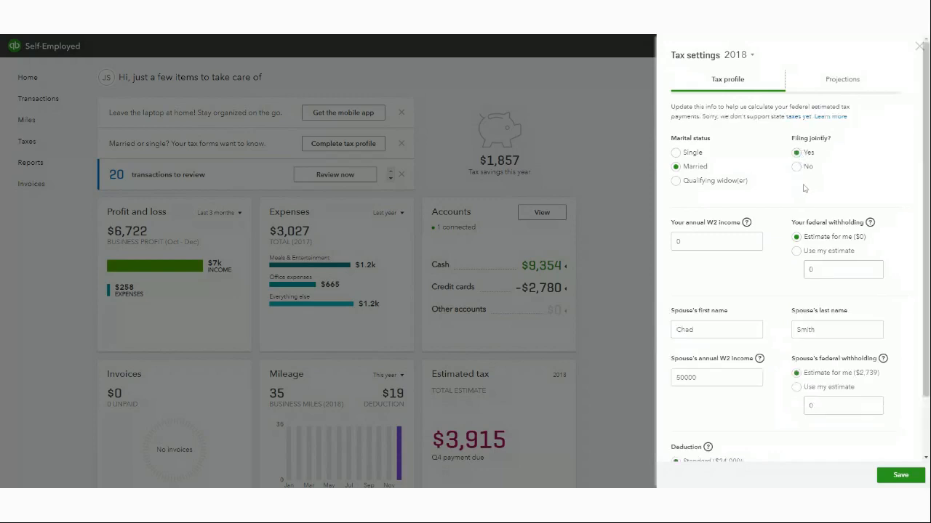
# Set your own annual W2 income to 50000, keeping the federal withholding on Estimate for me
pyautogui.scroll(-2, 767, 216)
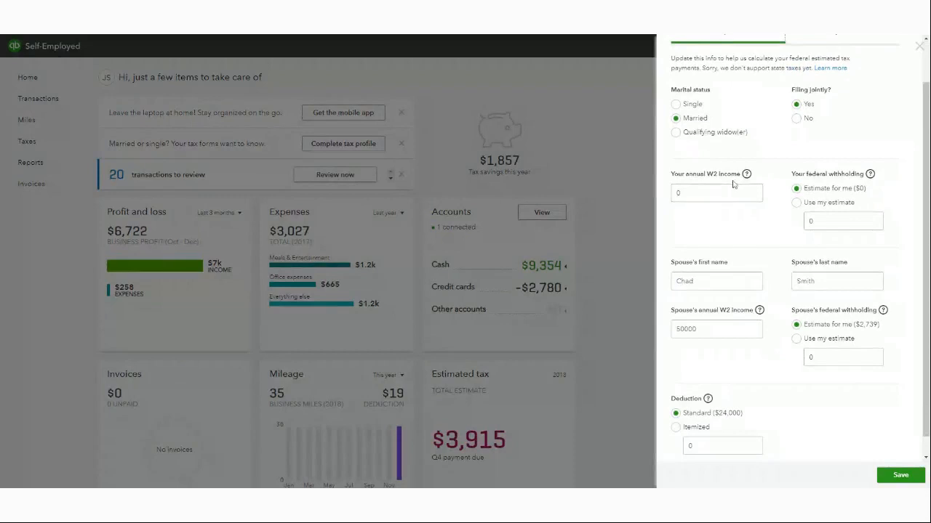
pyautogui.click(727, 191)
pyautogui.click(716, 193)
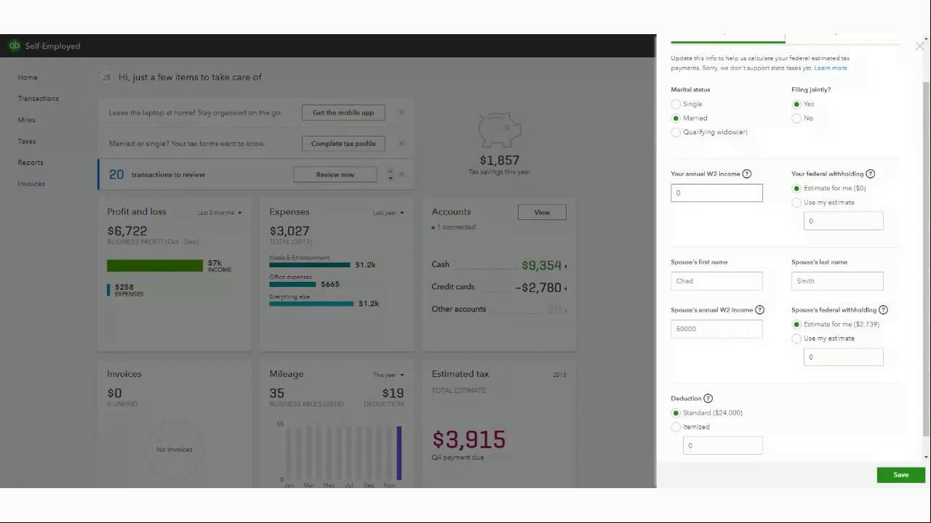
pyautogui.click(730, 190)
pyautogui.click(796, 204)
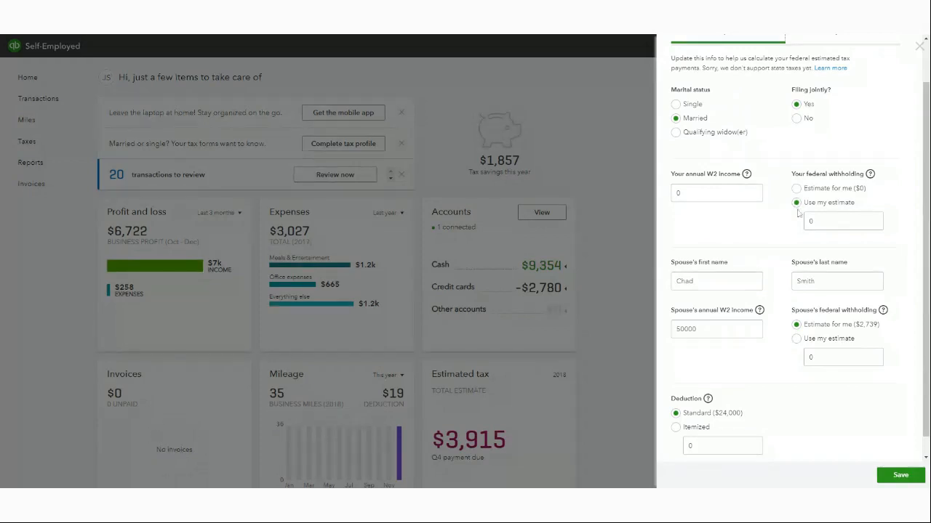
pyautogui.click(836, 218)
pyautogui.click(796, 188)
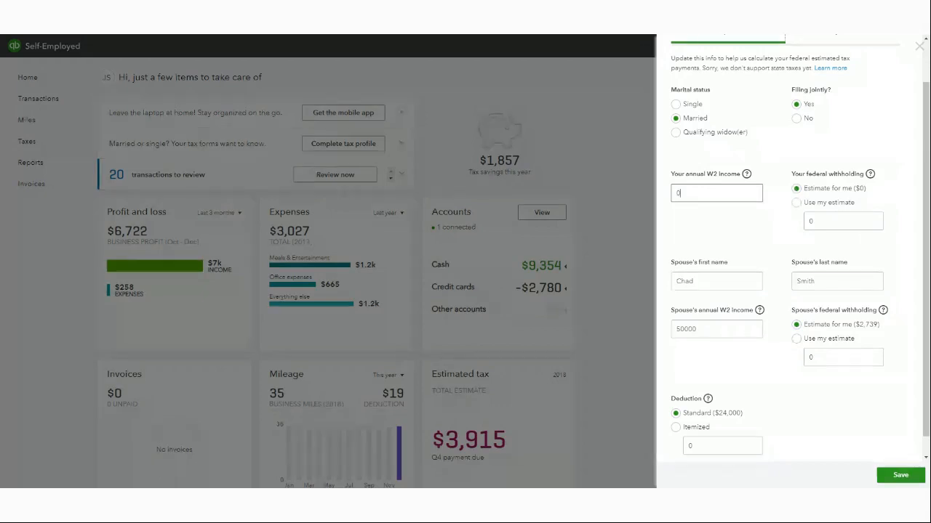
pyautogui.press('BackSpace')
pyautogui.write('50000')
pyautogui.press('Tab')
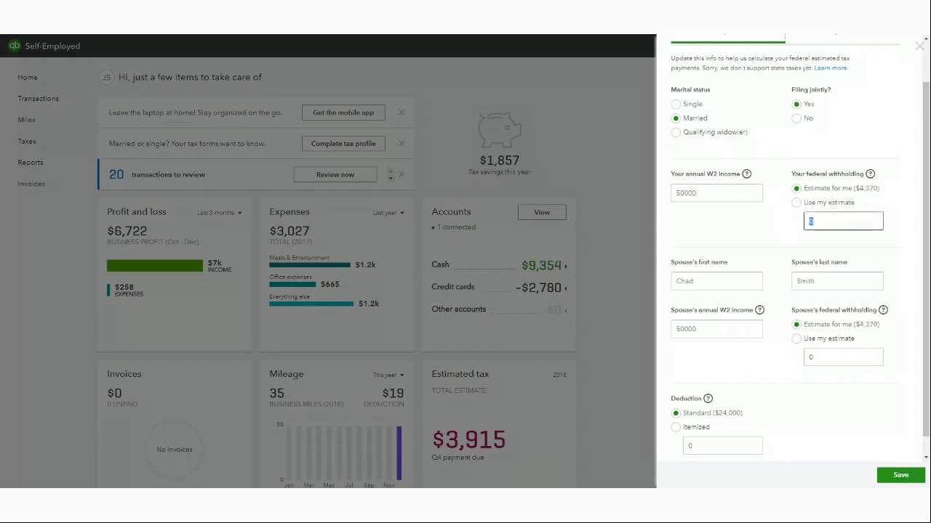
# Change the deduction from Standard to Itemized and save the tax profile
pyautogui.scroll(-1, 725, 287)
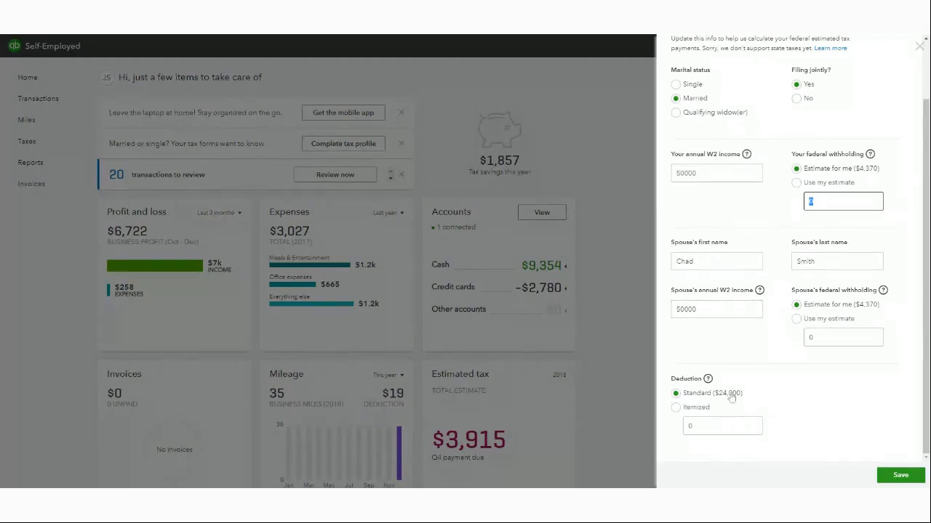
pyautogui.click(676, 408)
pyautogui.click(676, 396)
pyautogui.click(675, 411)
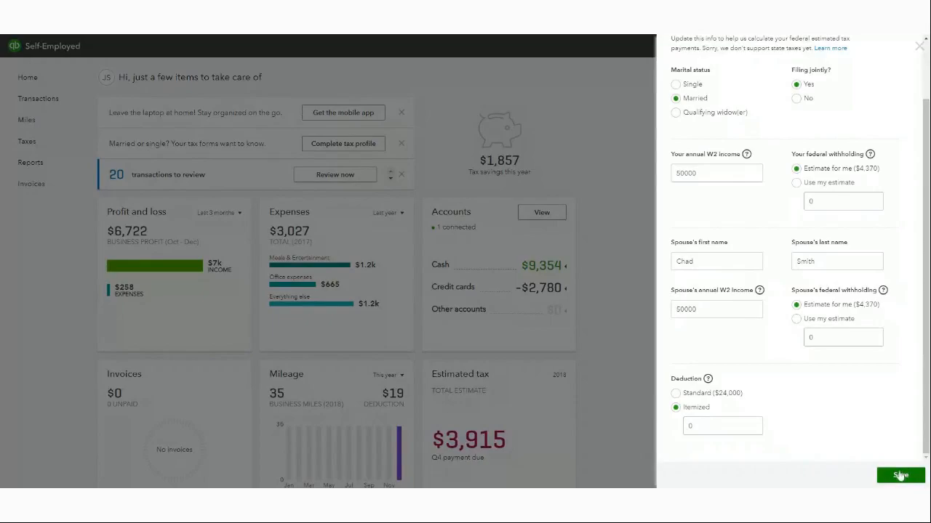
pyautogui.click(900, 475)
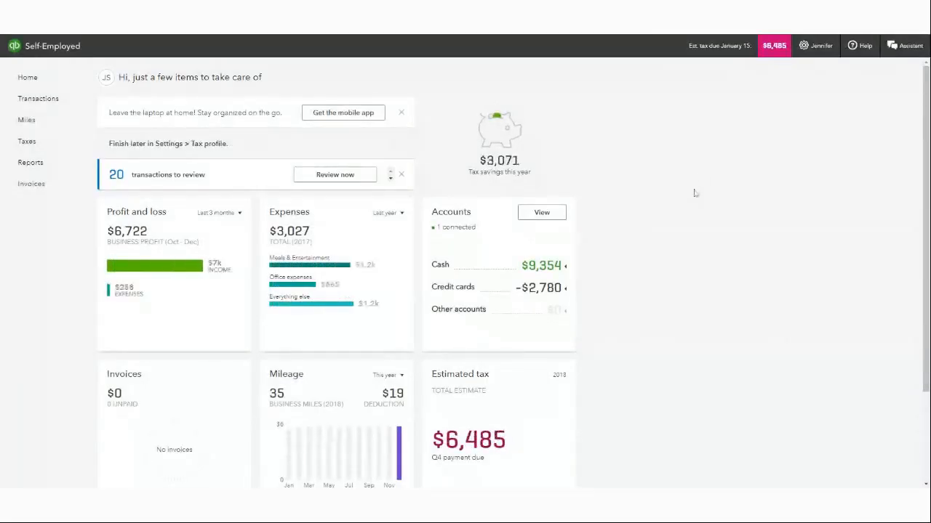
# Fill in the 2018 vehicle info: owned Honda Civic, year 2016, cost $15,000, bought and placed in service 1/1/16
pyautogui.scroll(-2, 665, 243)
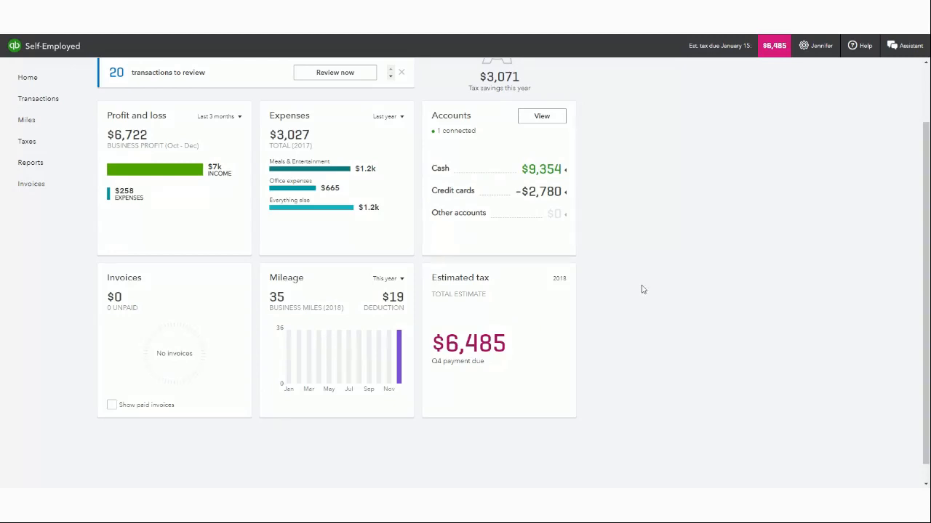
pyautogui.scroll(2, 572, 322)
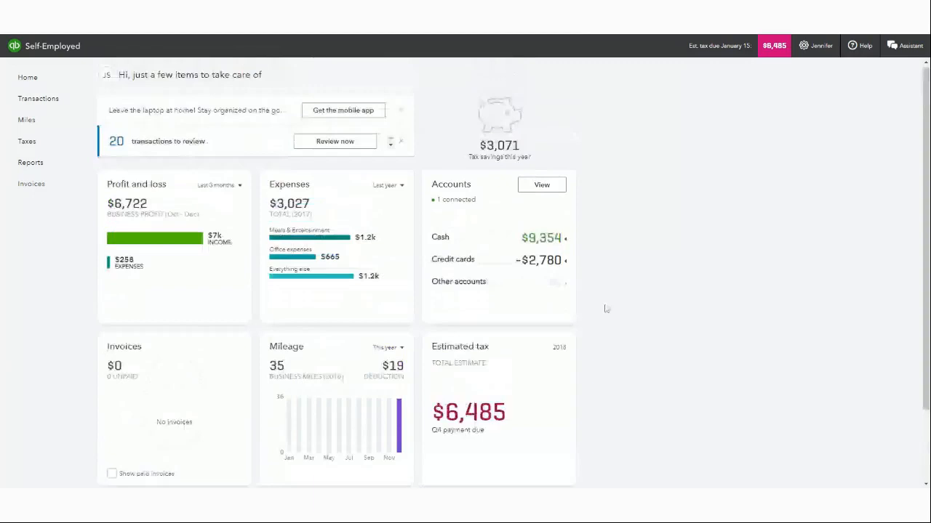
pyautogui.click(816, 47)
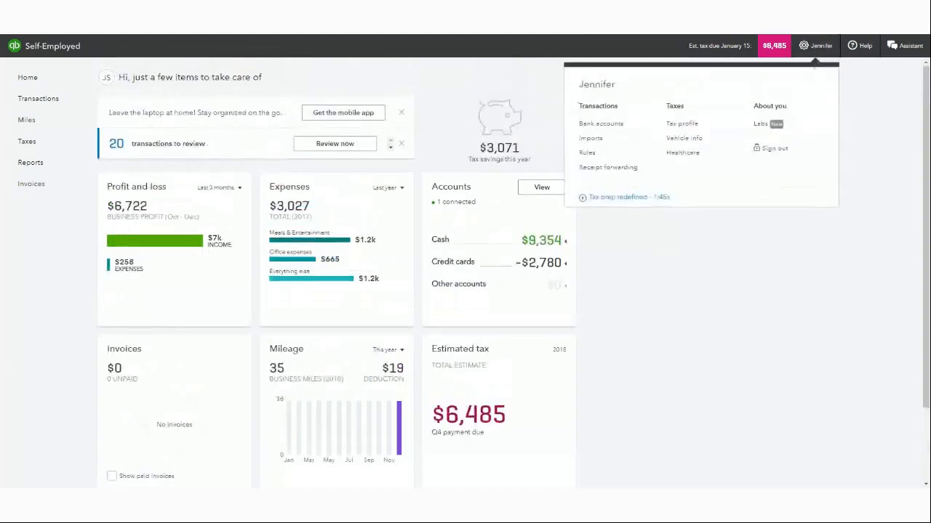
pyautogui.click(693, 145)
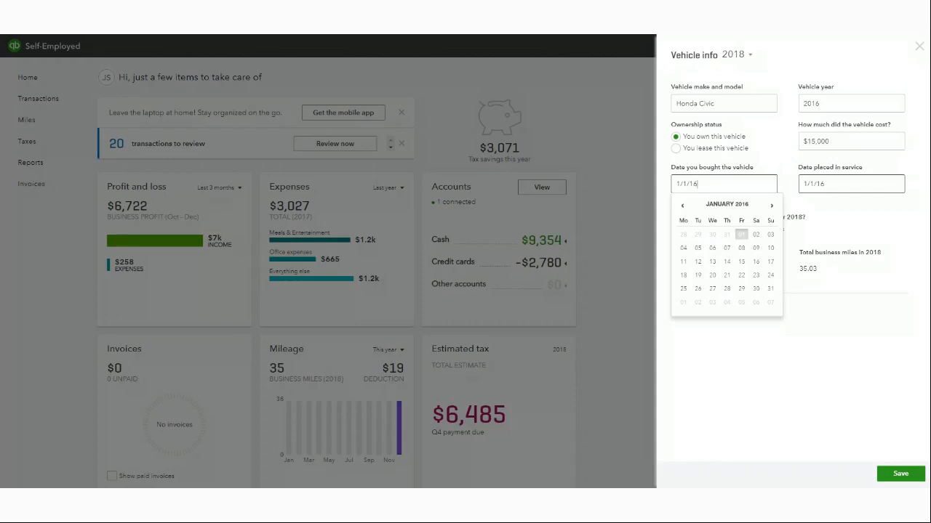
pyautogui.press('Tab')
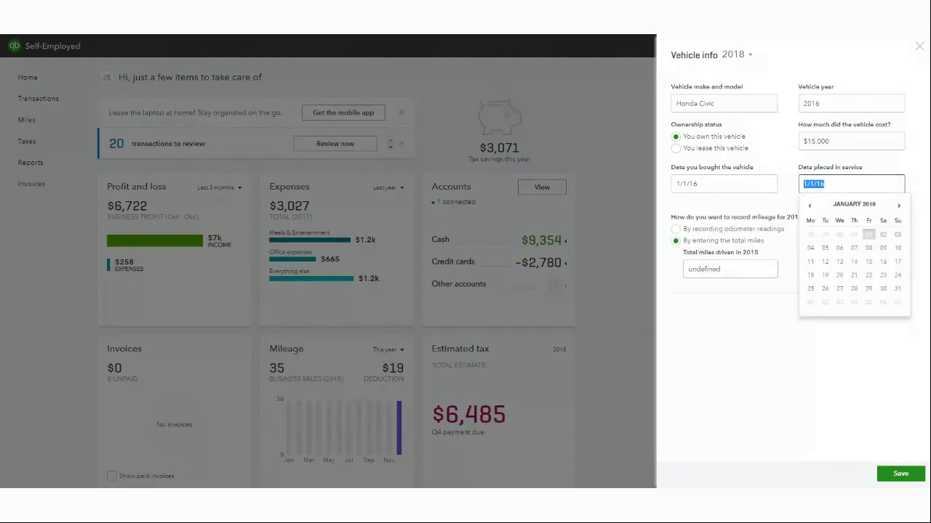
pyautogui.click(795, 339)
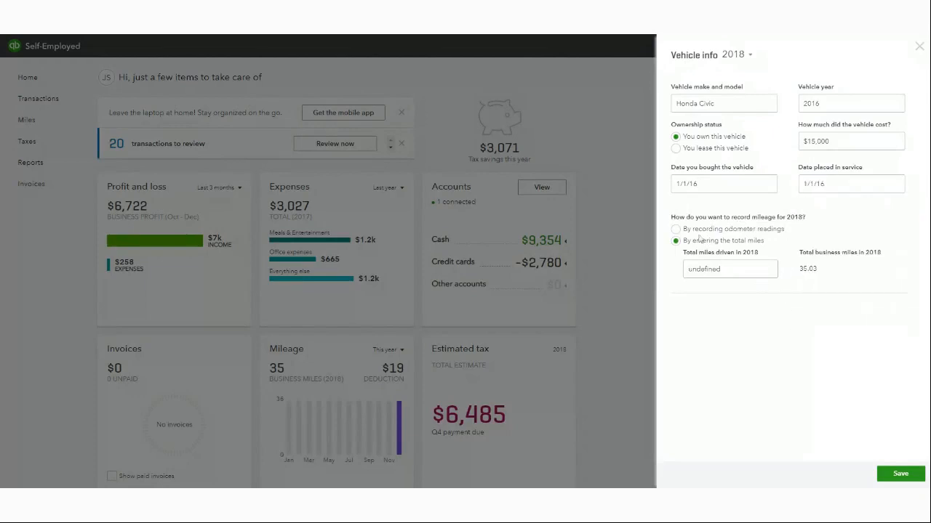
# Set the 2018 mileage to be recorded by odometer readings, leave both readings blank, and save the vehicle info
pyautogui.click(677, 229)
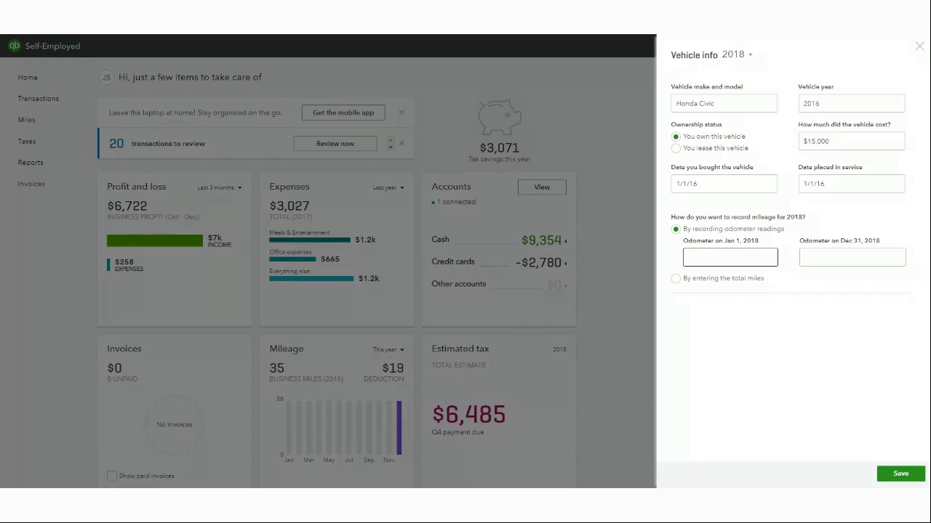
pyautogui.click(852, 257)
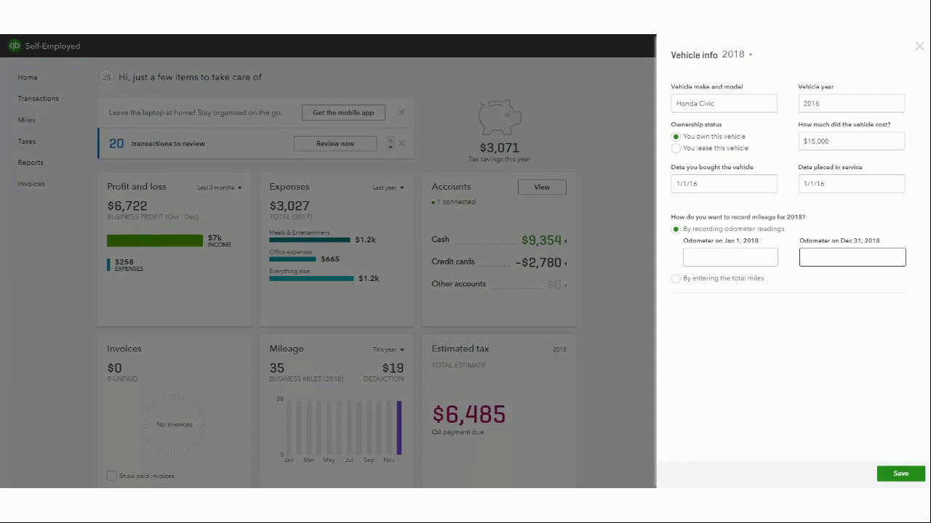
pyautogui.click(905, 476)
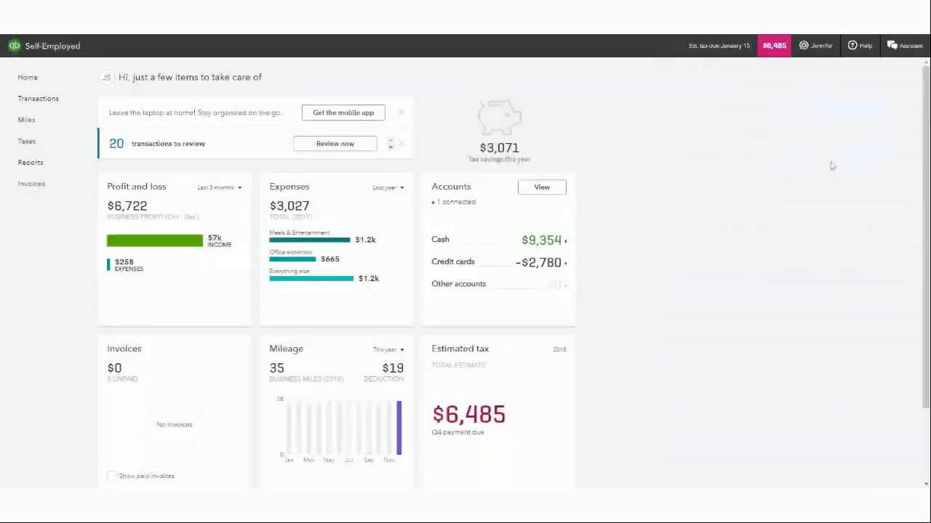
# Open the 2018 healthcare profile and preview the premium options for having no health insurance and for paying for your own plan
pyautogui.click(814, 47)
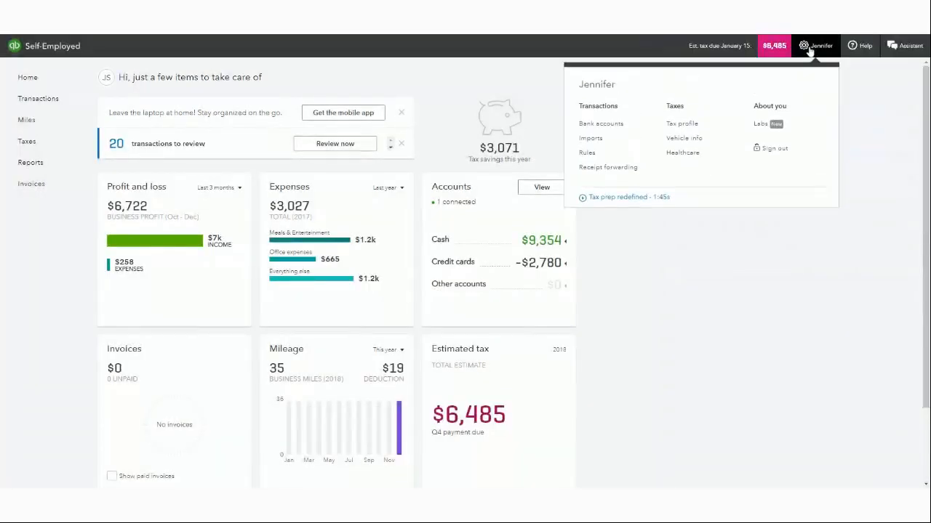
pyautogui.click(684, 154)
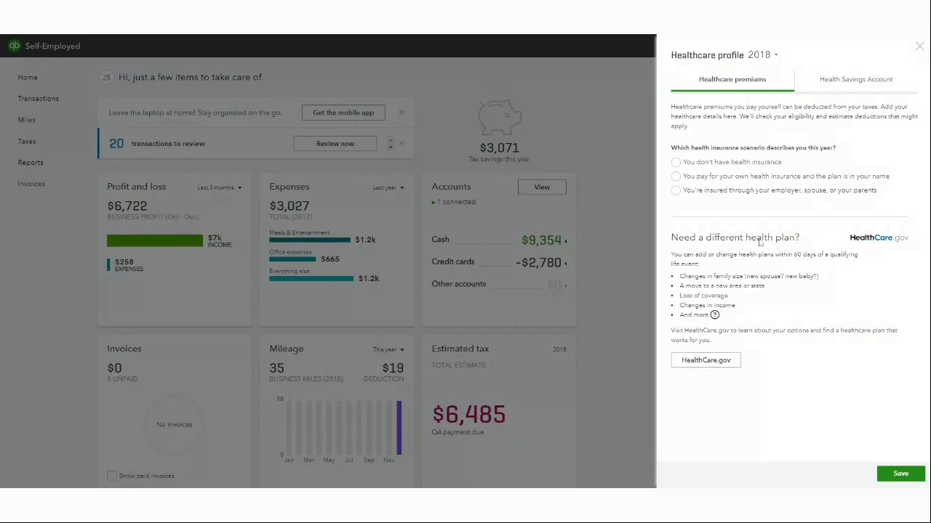
pyautogui.click(678, 163)
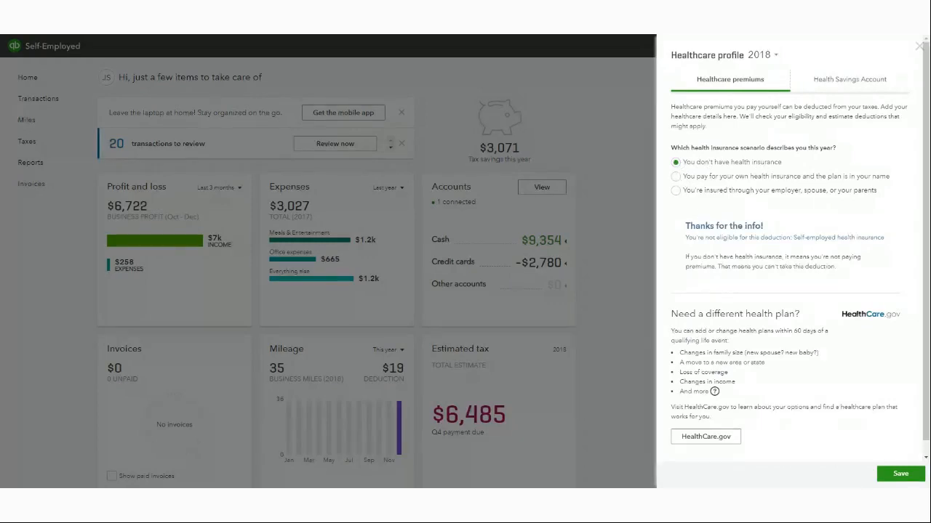
pyautogui.scroll(-1, 707, 244)
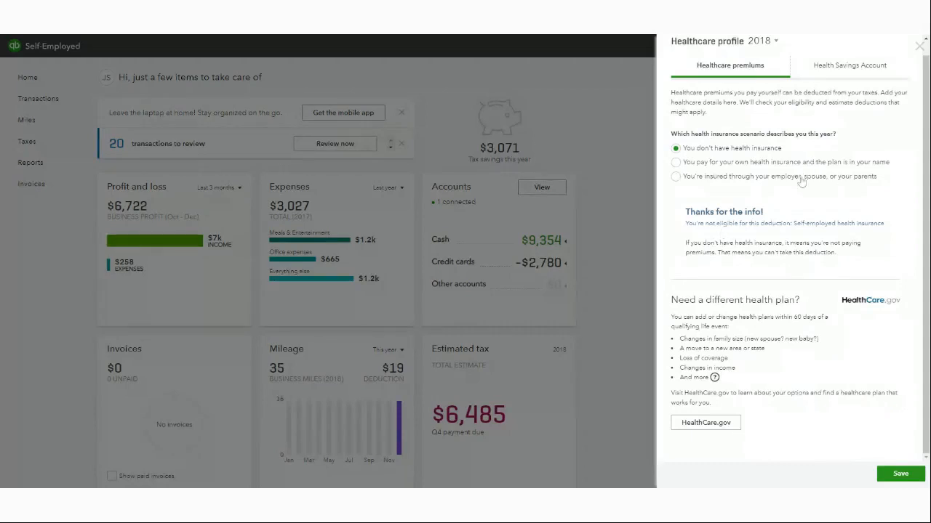
pyautogui.click(676, 164)
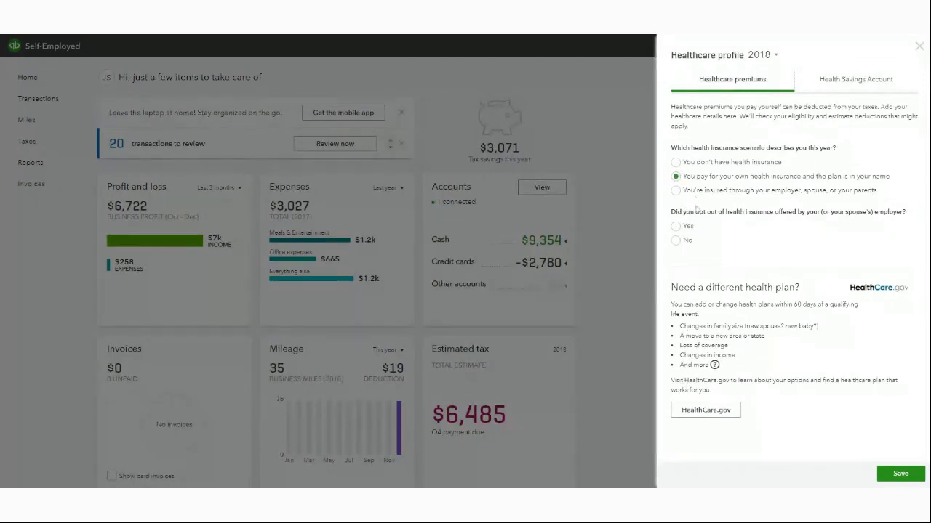
# Preview the Health Savings Account questions with No and Yes for contributions and Yes for a high-deductible plan, and close without saving
pyautogui.click(846, 88)
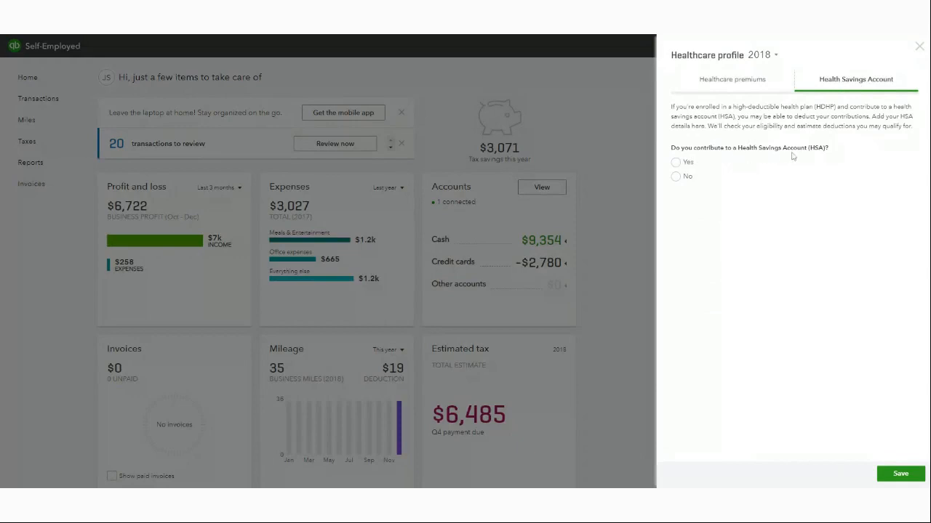
pyautogui.click(675, 177)
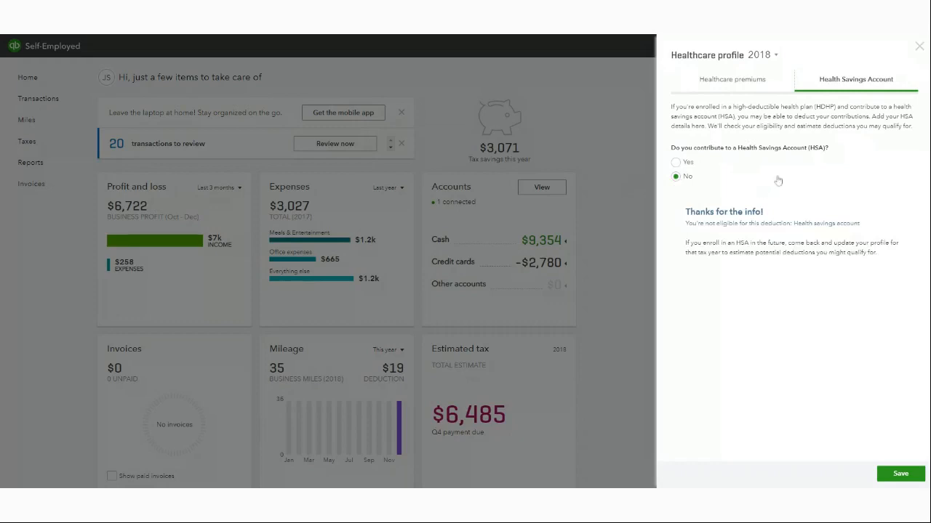
pyautogui.click(676, 162)
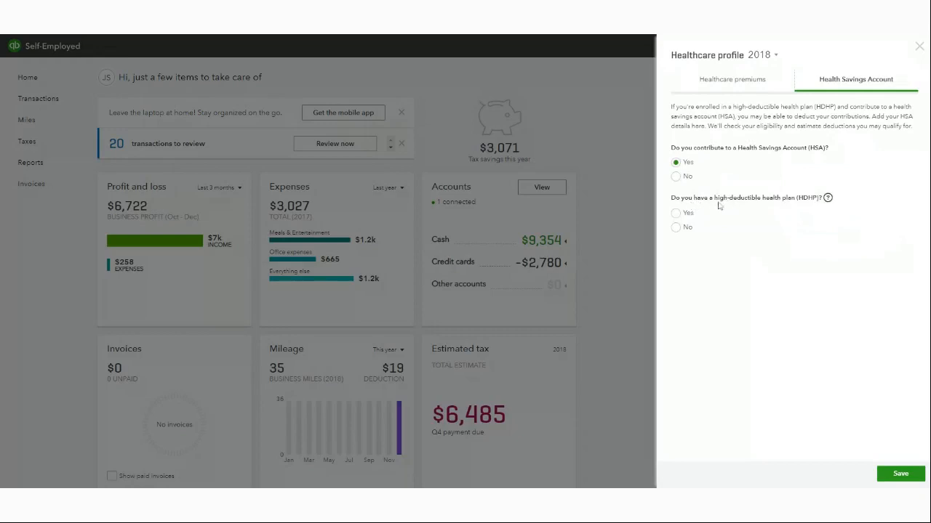
pyautogui.click(676, 213)
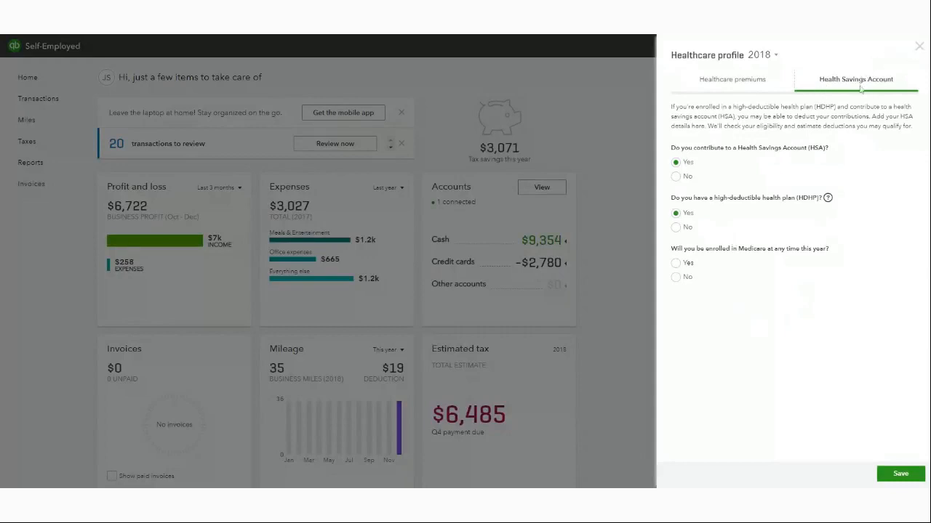
pyautogui.click(919, 48)
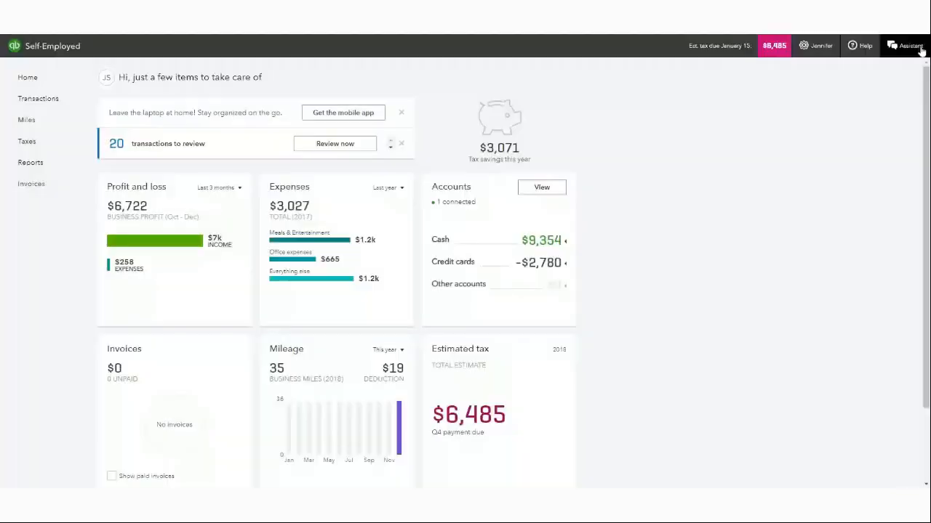
# From the bank accounts page, search for "fide" to connect another account, view the Fidelity sign-in form, and close it without connecting
pyautogui.click(816, 47)
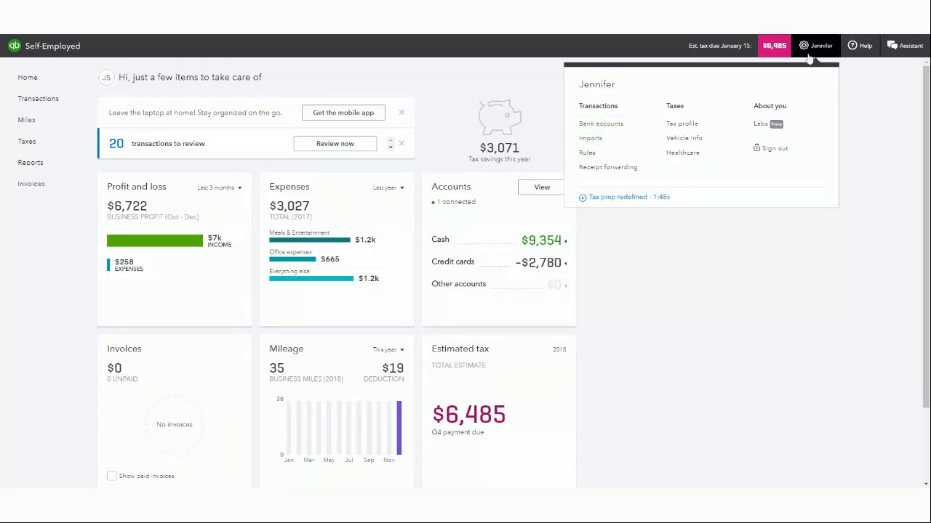
pyautogui.click(803, 48)
pyautogui.click(803, 48)
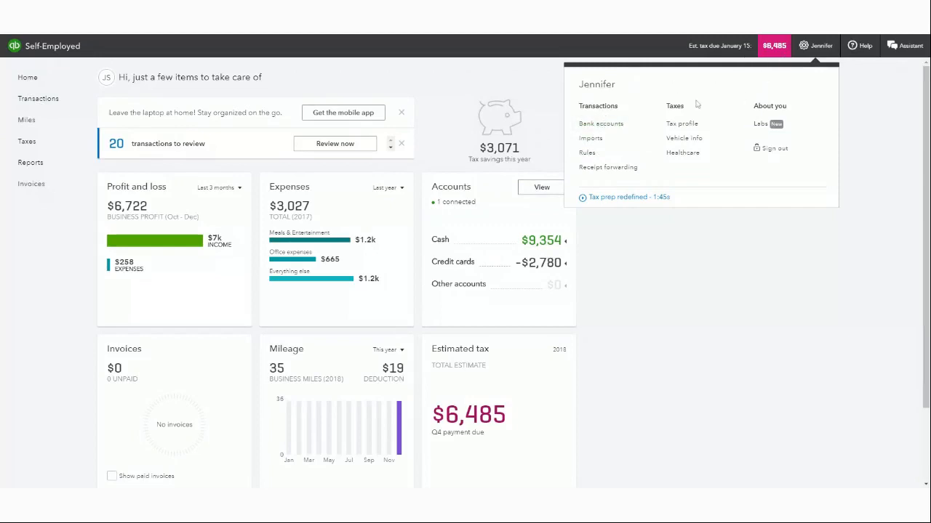
pyautogui.click(590, 128)
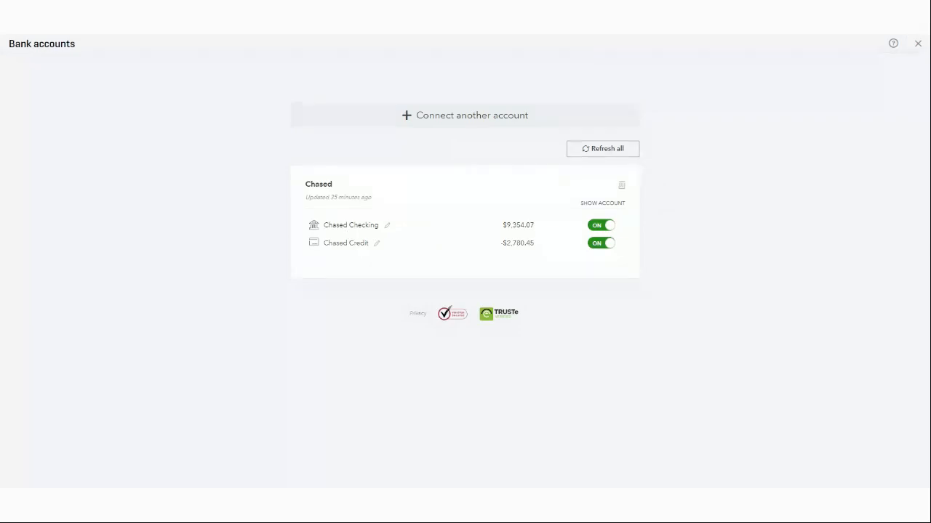
pyautogui.click(431, 119)
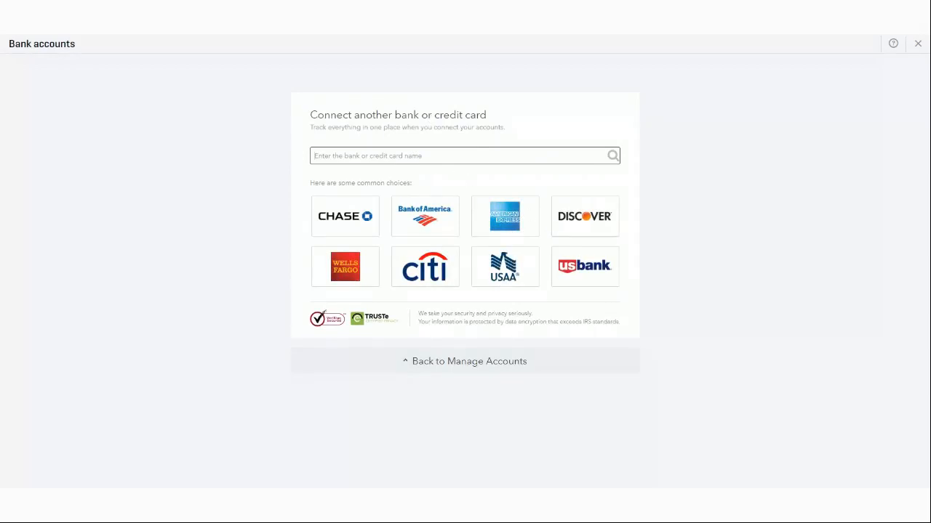
pyautogui.write('fid')
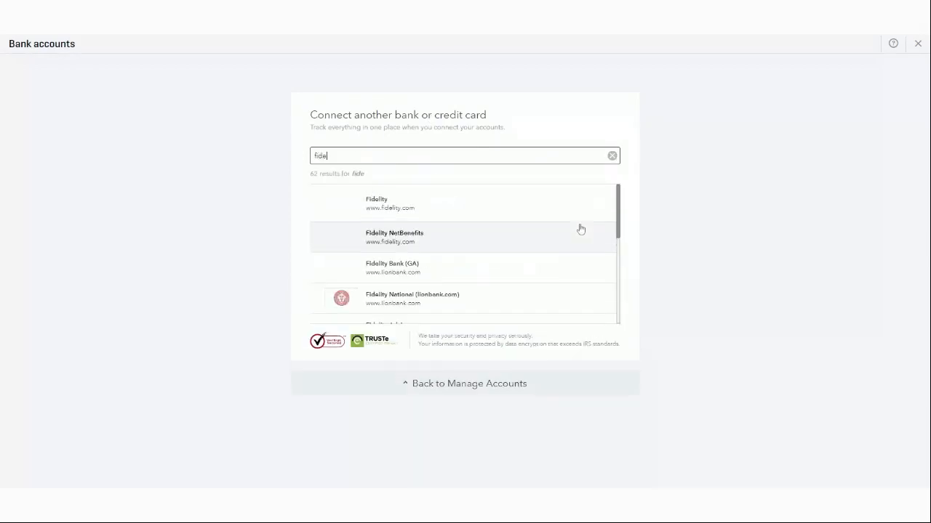
pyautogui.write('e')
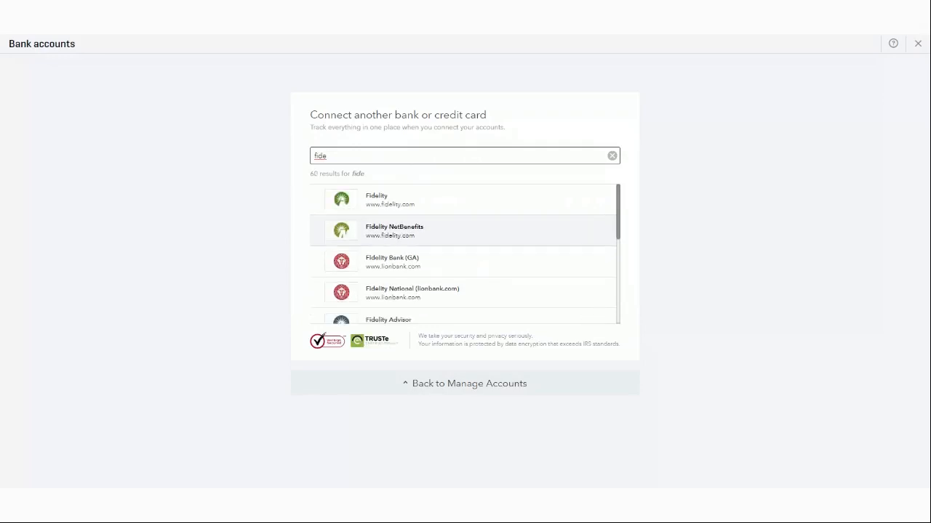
pyautogui.click(363, 208)
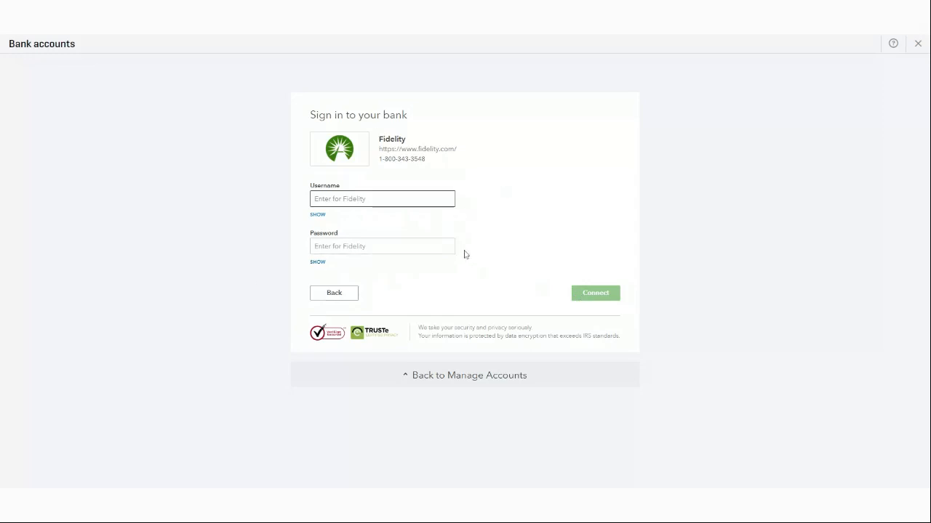
pyautogui.click(918, 44)
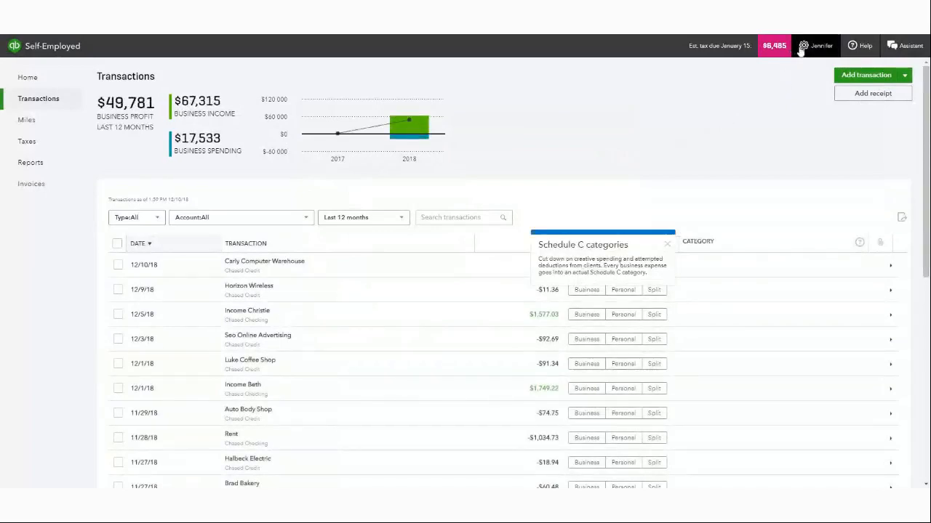
# Reopen the bank accounts, hide the Chased Checking and Chased Credit accounts, show both again, and close the page
pyautogui.click(807, 49)
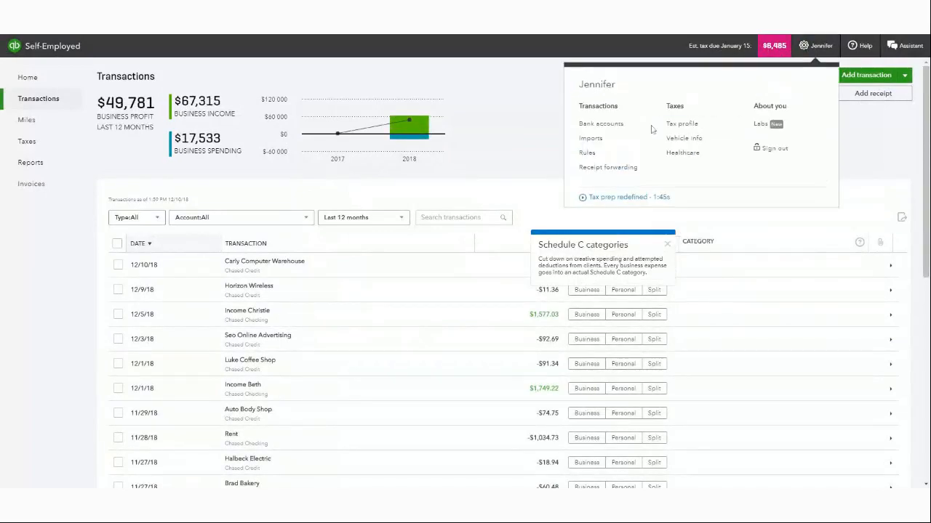
pyautogui.click(607, 125)
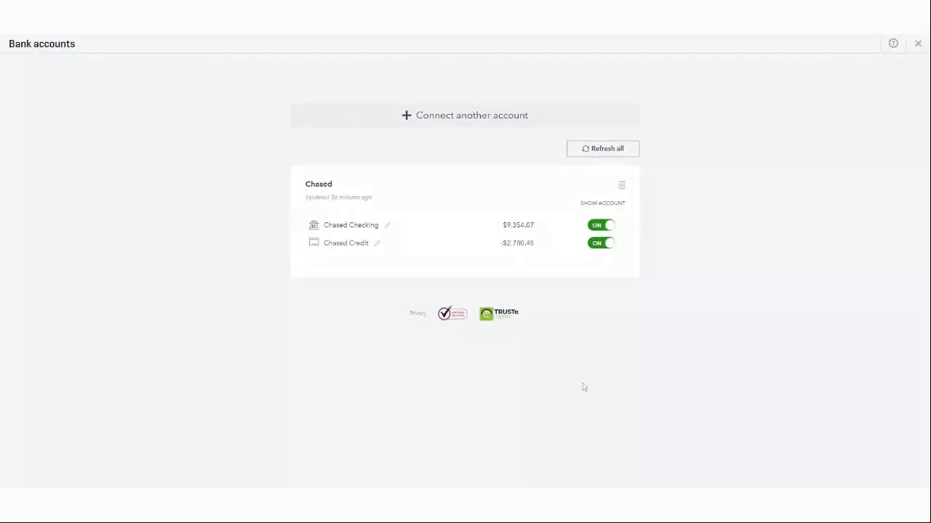
pyautogui.click(613, 230)
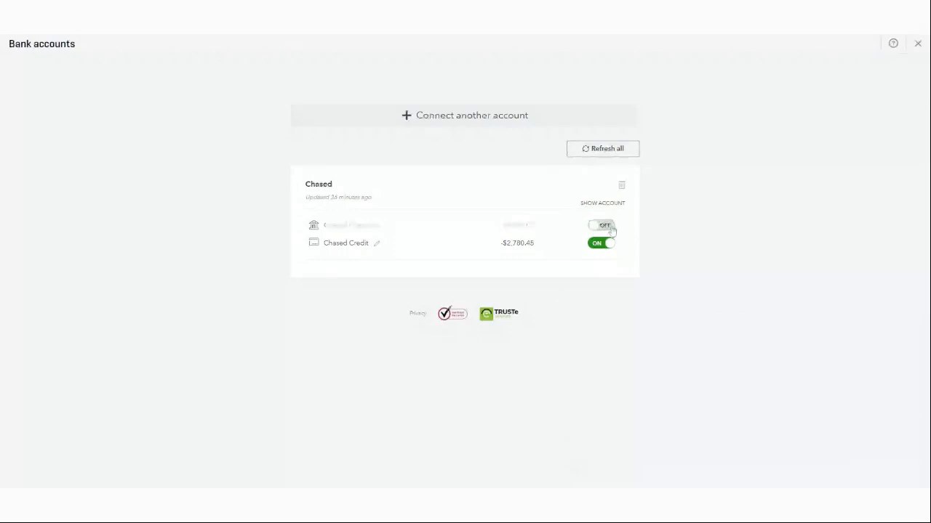
pyautogui.click(613, 244)
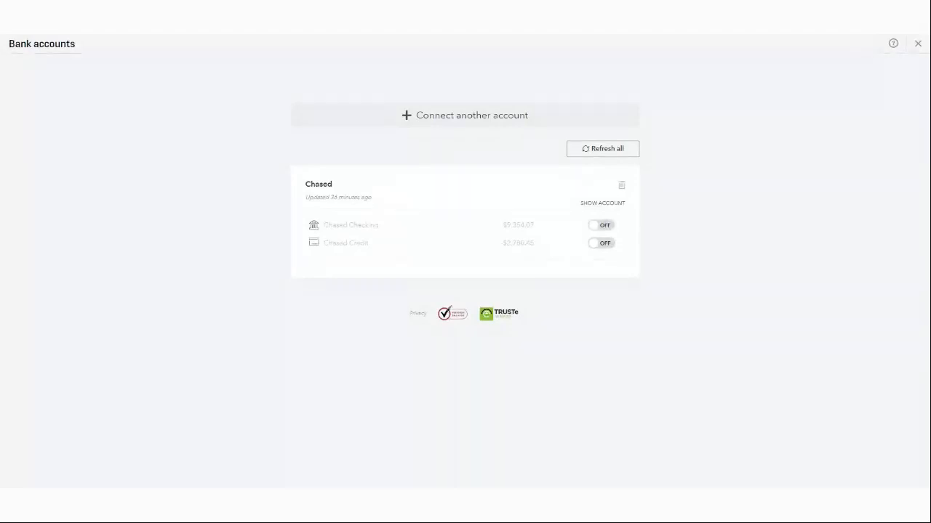
pyautogui.click(601, 243)
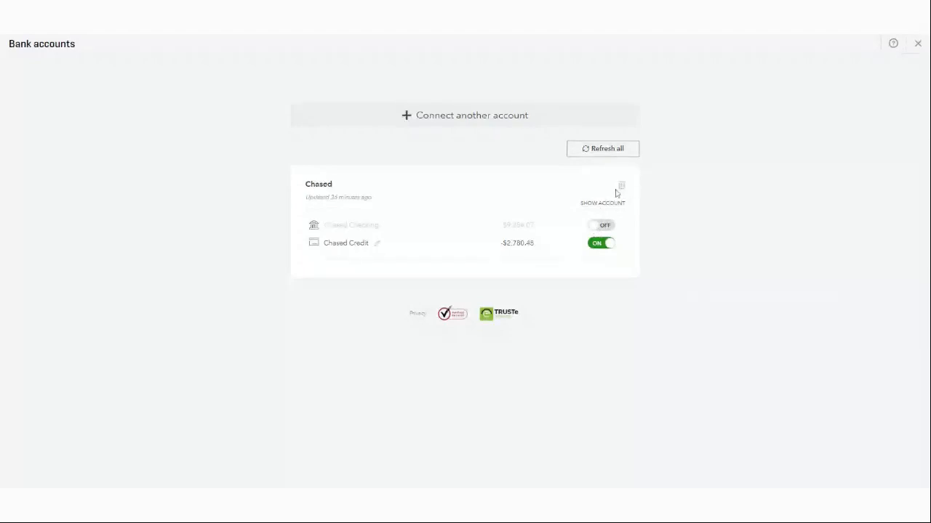
pyautogui.click(594, 228)
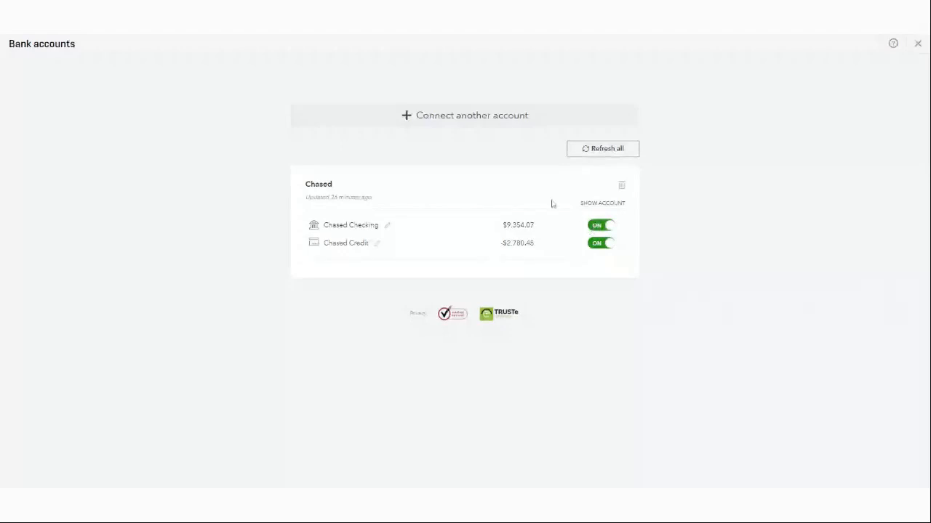
pyautogui.click(918, 45)
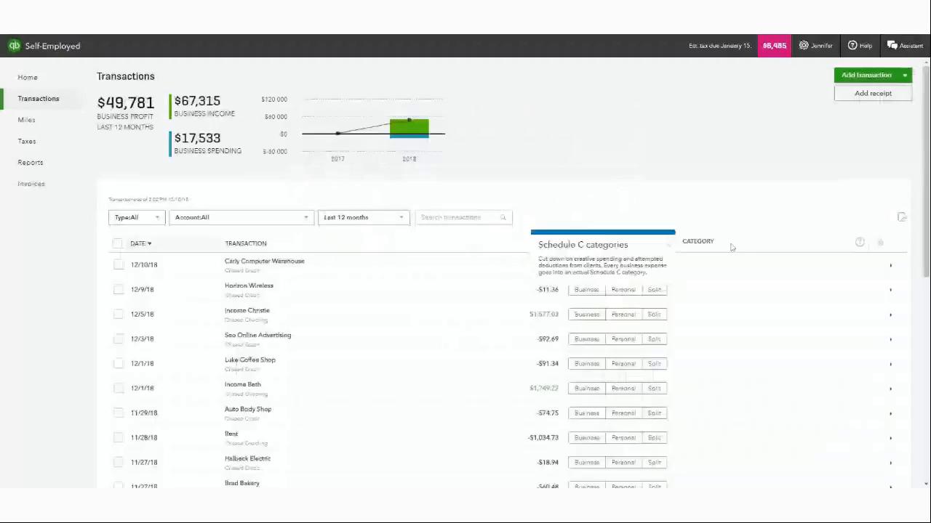
# Open the 2018 quarterly estimated taxes
pyautogui.click(773, 46)
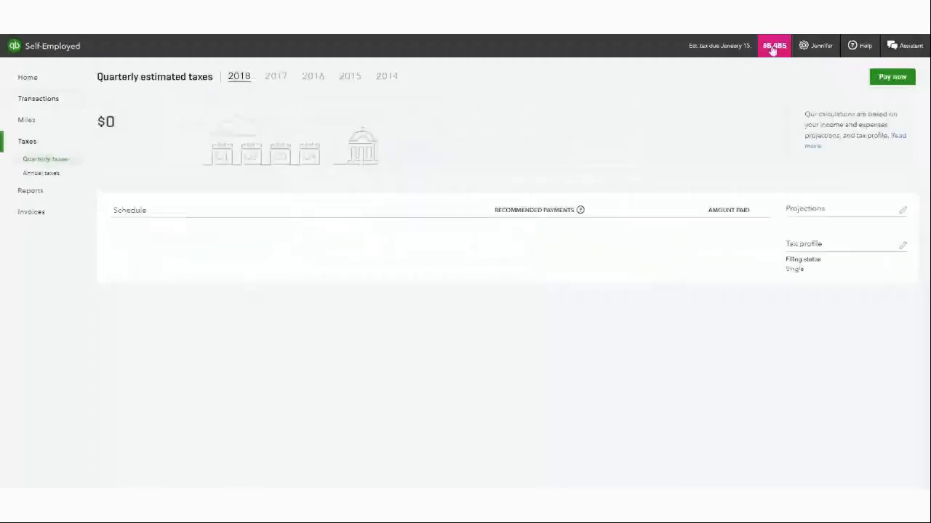
# Open the transaction imports page, view how to import transactions from a spreadsheet or unconnected bank, and close the instructions without importing
pyautogui.click(816, 45)
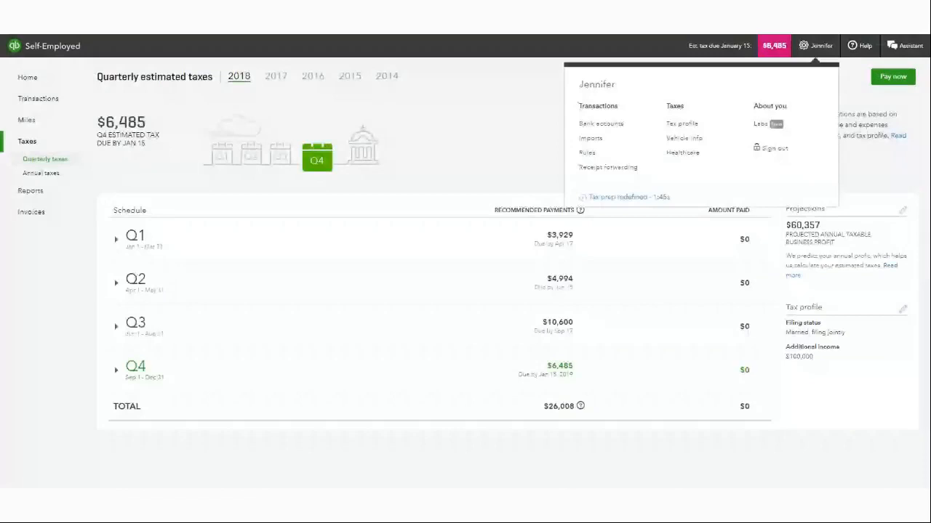
pyautogui.click(20, 80)
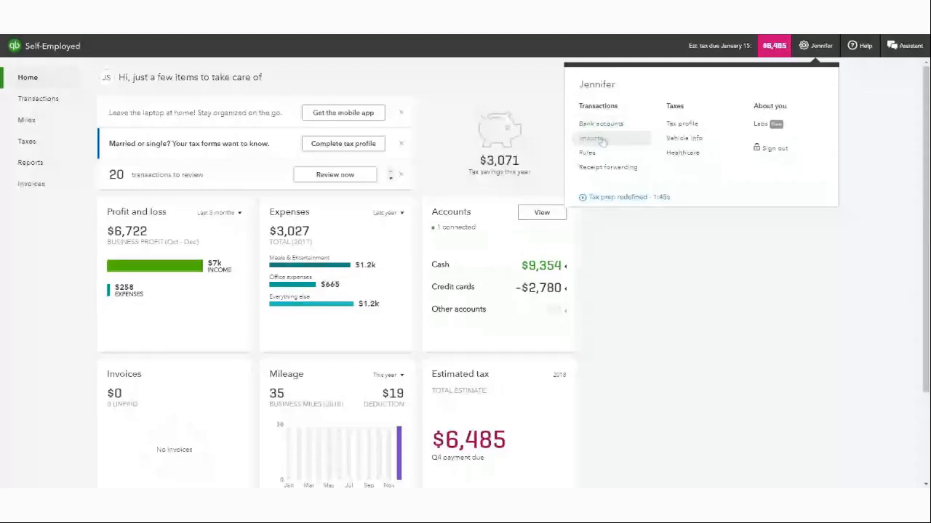
pyautogui.click(605, 142)
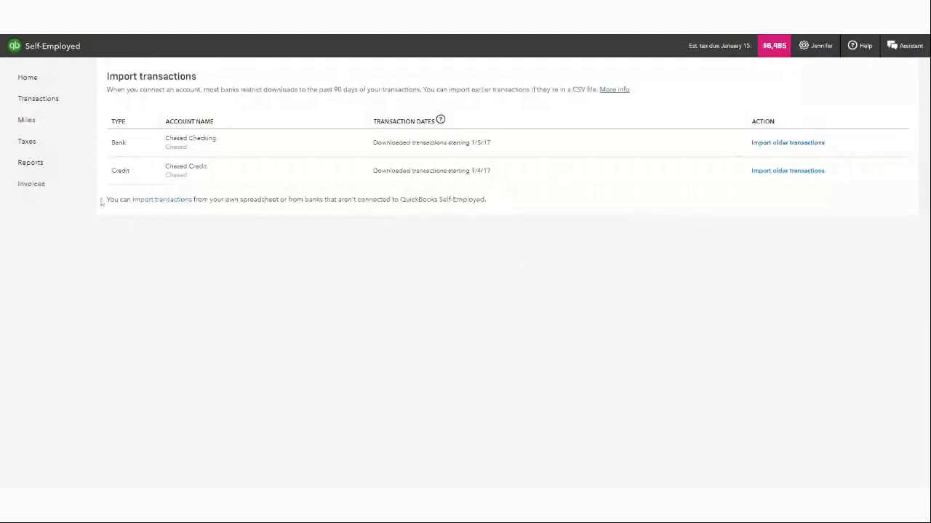
pyautogui.click(157, 202)
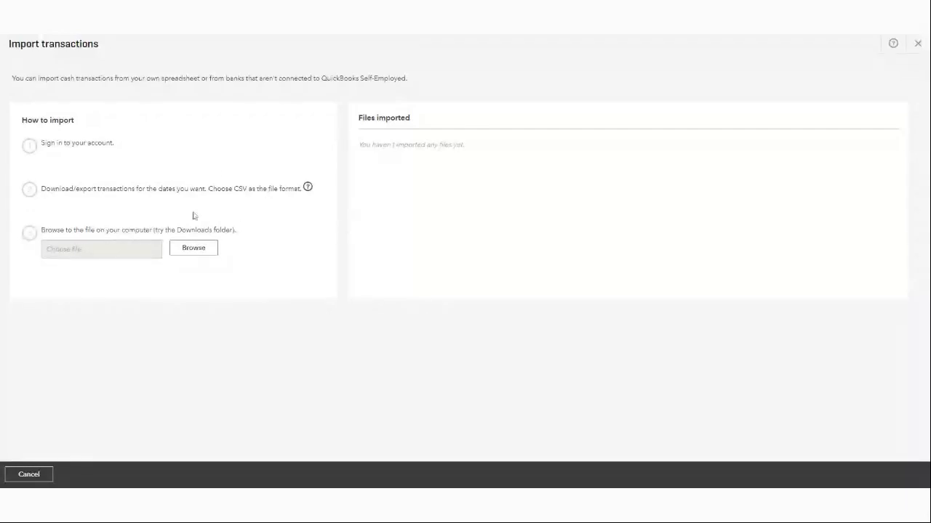
pyautogui.click(918, 43)
# View the receipt forwarding page with its email verification option, and close it without verifying the address
pyautogui.click(805, 48)
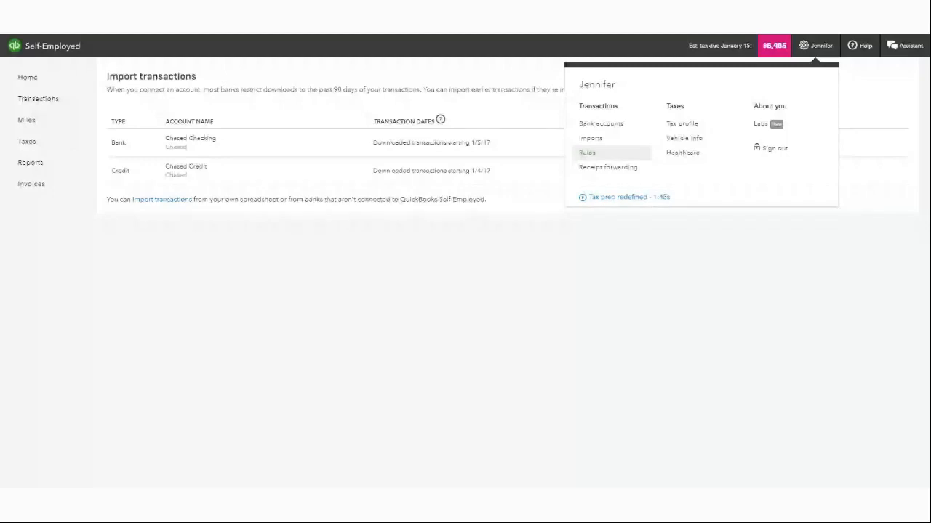
pyautogui.click(595, 177)
pyautogui.click(592, 170)
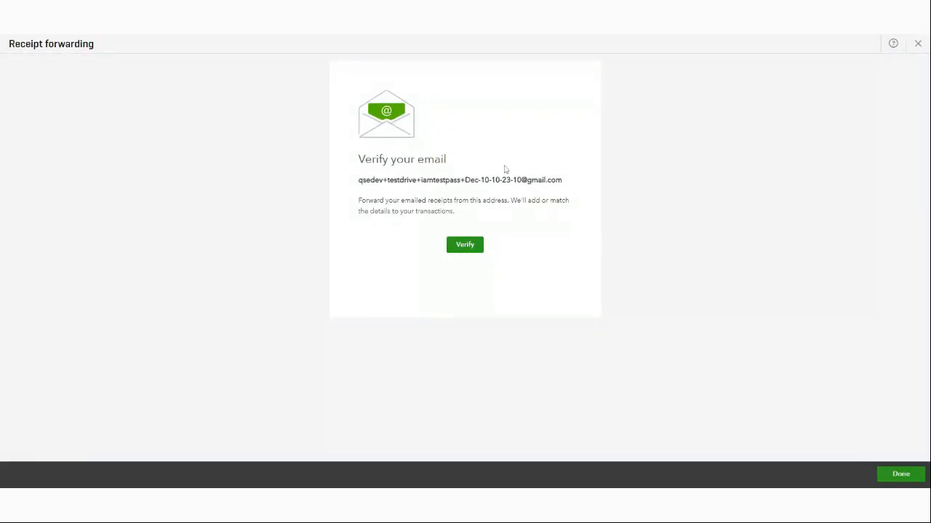
pyautogui.click(916, 45)
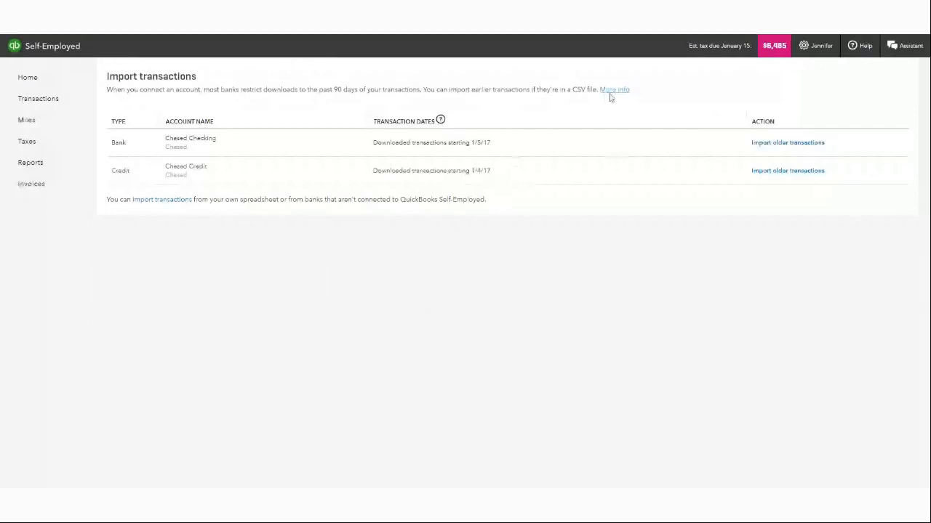
pyautogui.click(765, 48)
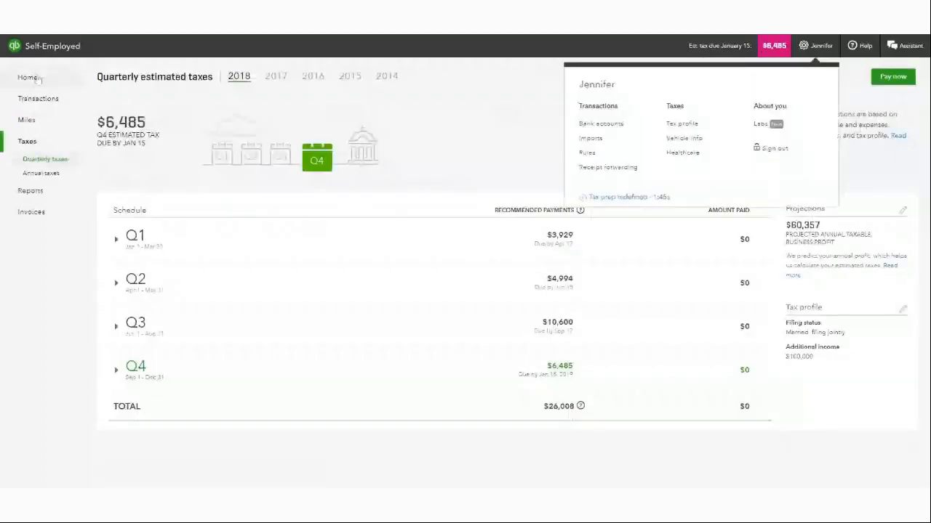
pyautogui.click(36, 78)
pyautogui.click(811, 47)
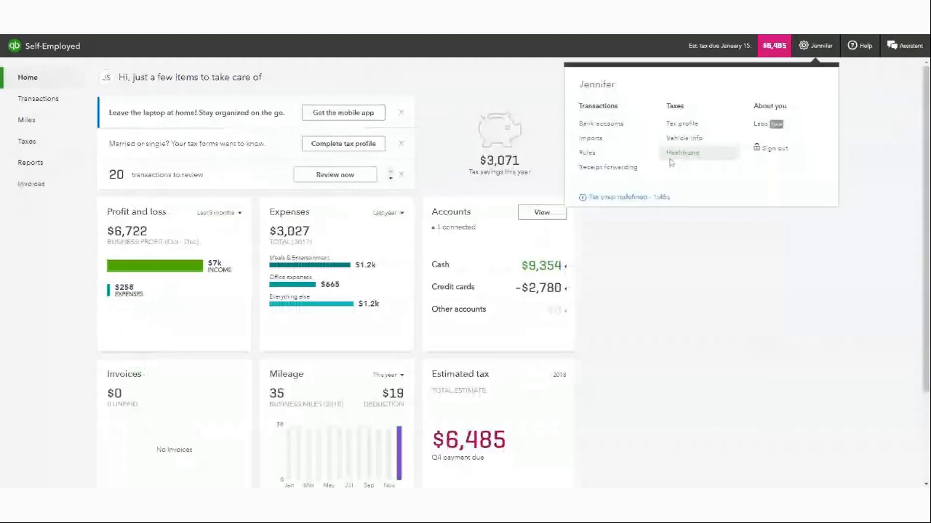
pyautogui.click(803, 48)
# Open the transactions list and dismiss the Schedule C categories tip
pyautogui.click(40, 99)
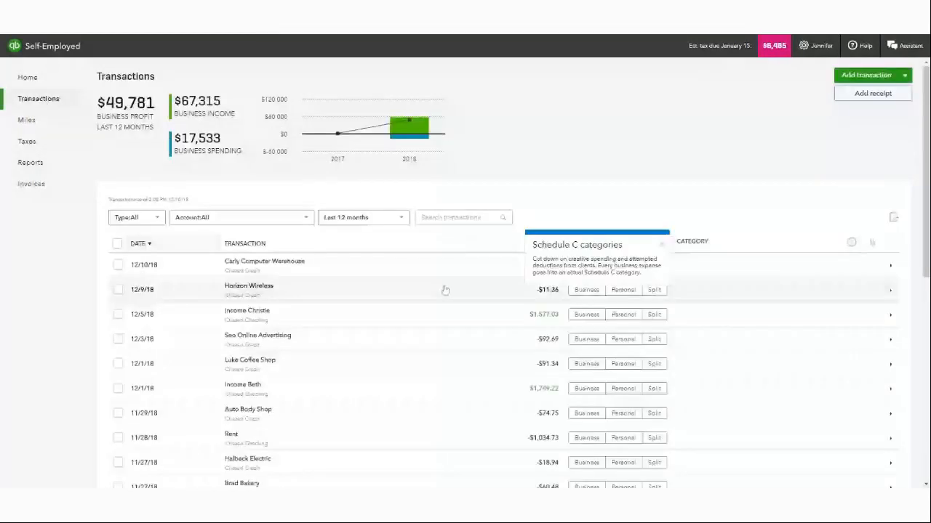
pyautogui.scroll(-1, 429, 288)
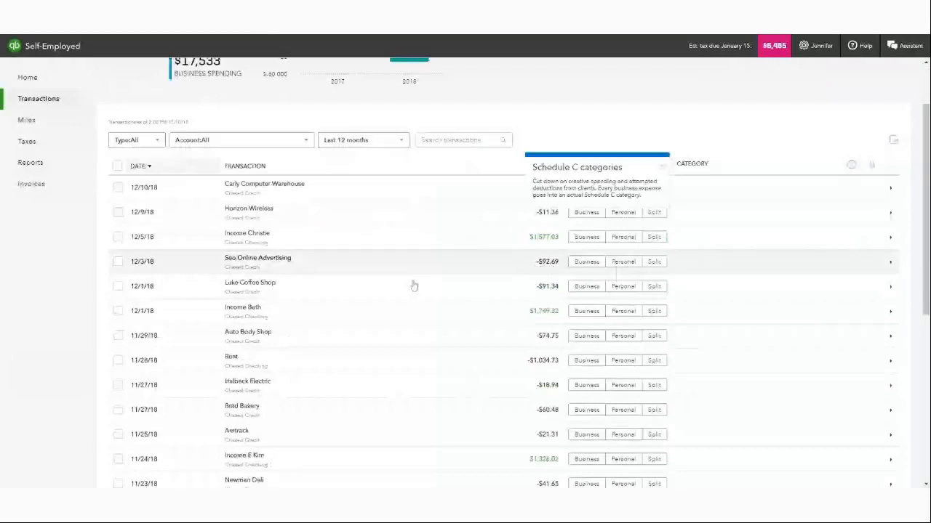
pyautogui.scroll(1, 708, 73)
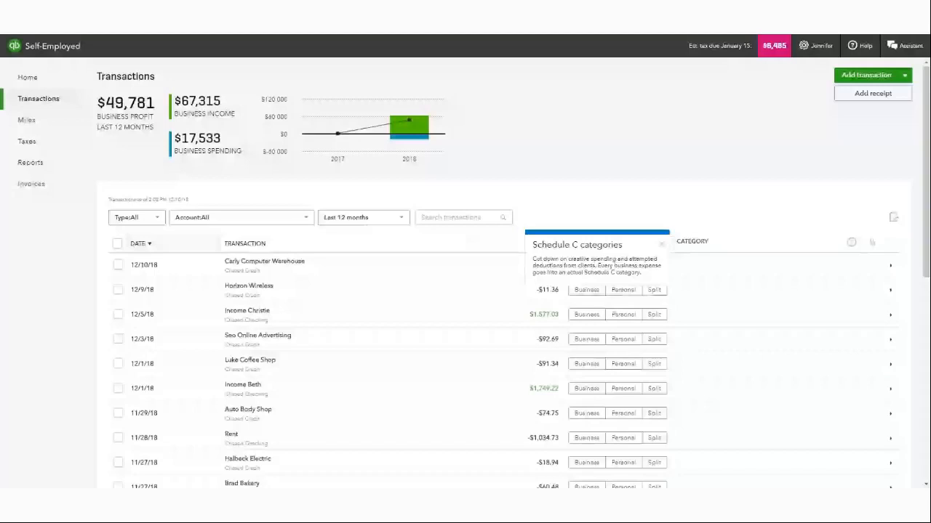
pyautogui.click(661, 245)
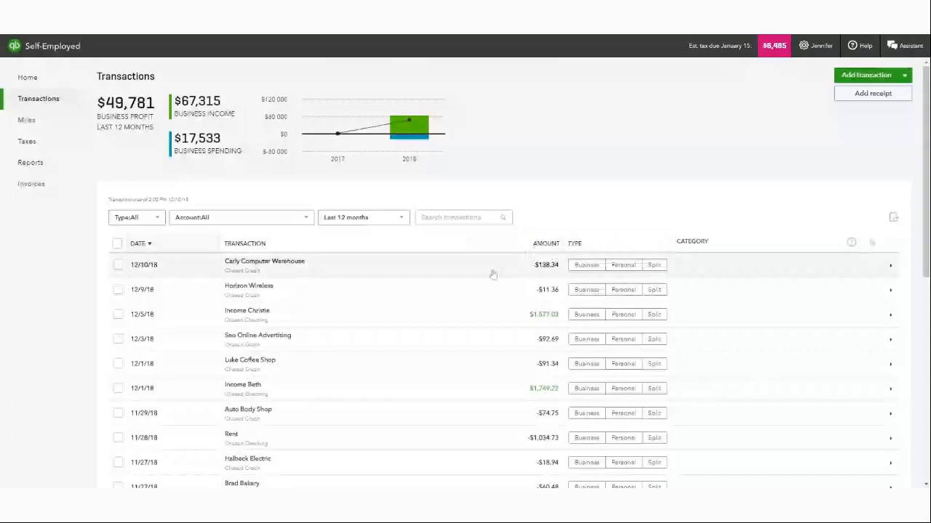
# Look through the last 12 months of transactions, comparing uncategorized entries with those already marked business or personal
pyautogui.scroll(-1, 404, 233)
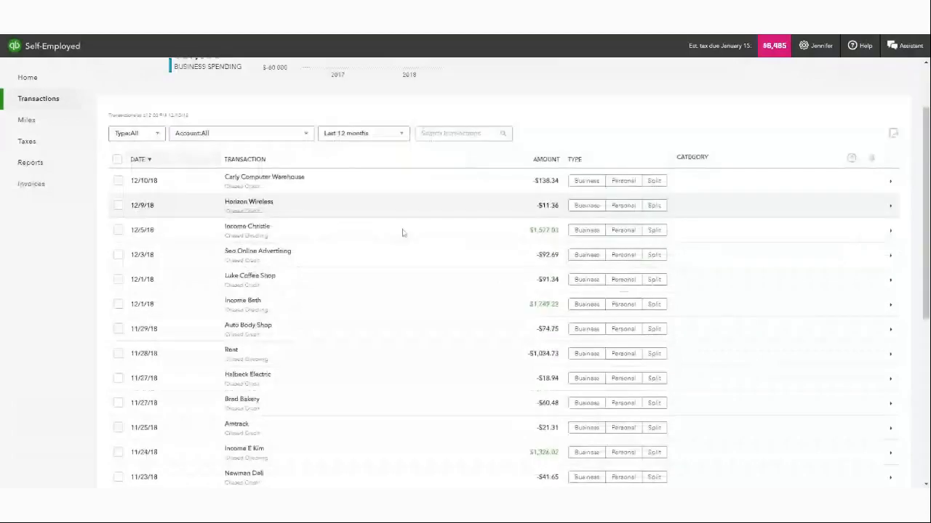
pyautogui.scroll(-10, 403, 232)
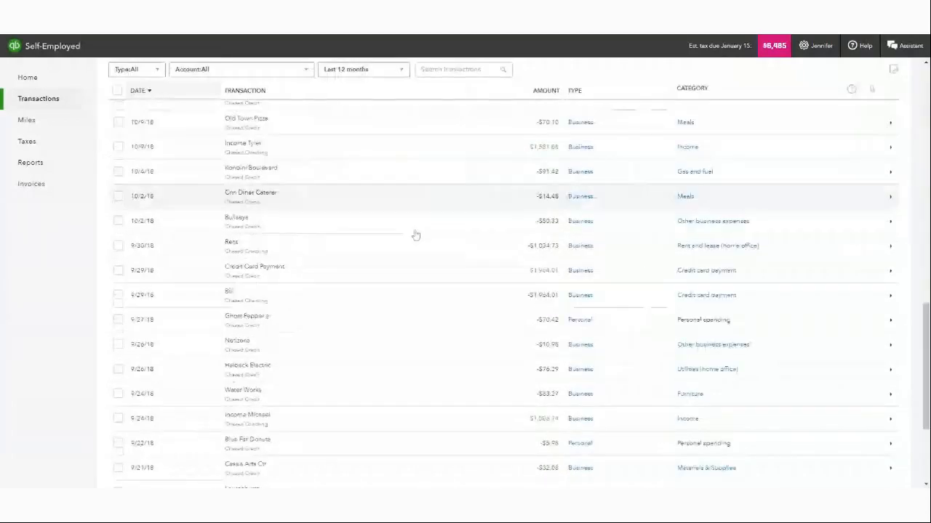
pyautogui.scroll(-2, 415, 234)
pyautogui.scroll(-6, 415, 235)
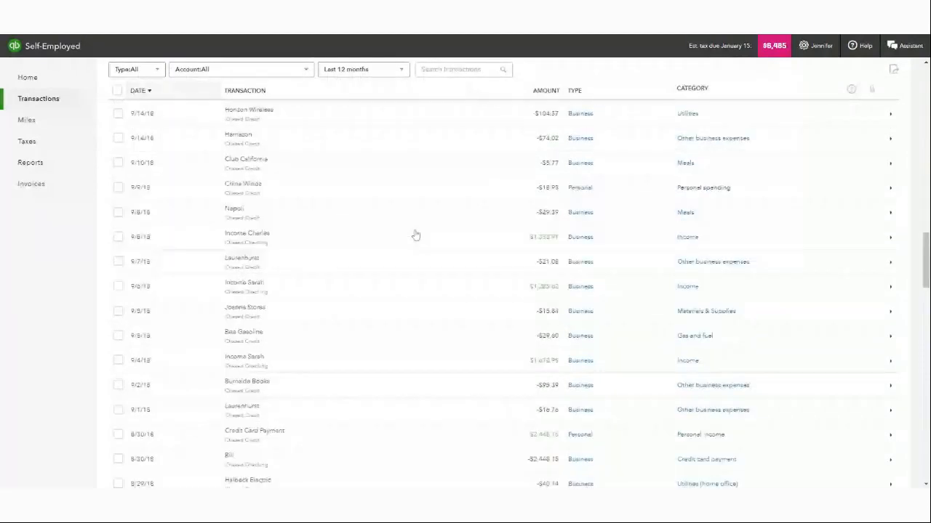
pyautogui.scroll(-16, 415, 234)
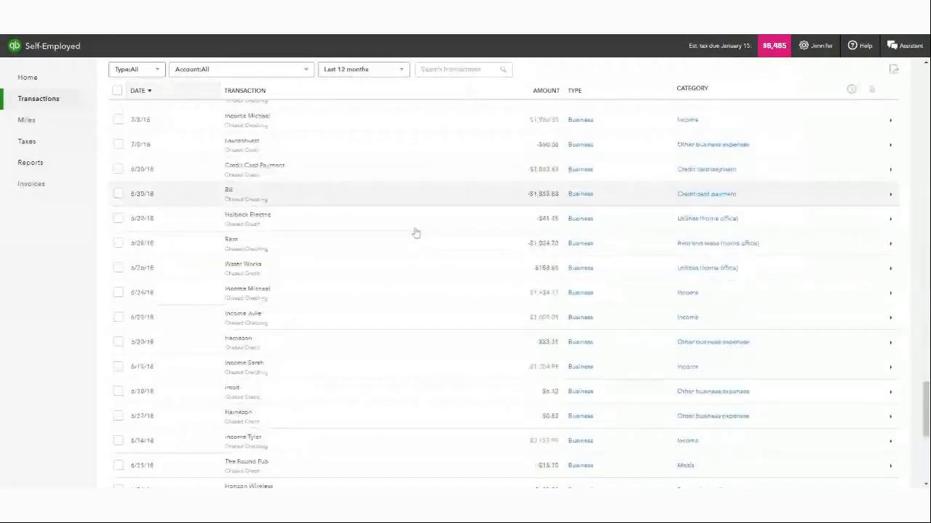
pyautogui.scroll(12, 415, 233)
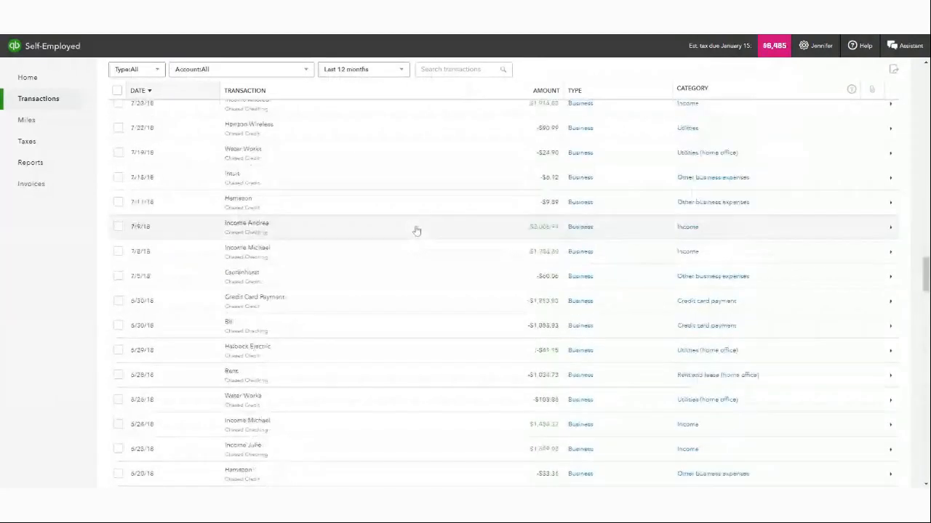
pyautogui.scroll(10, 421, 229)
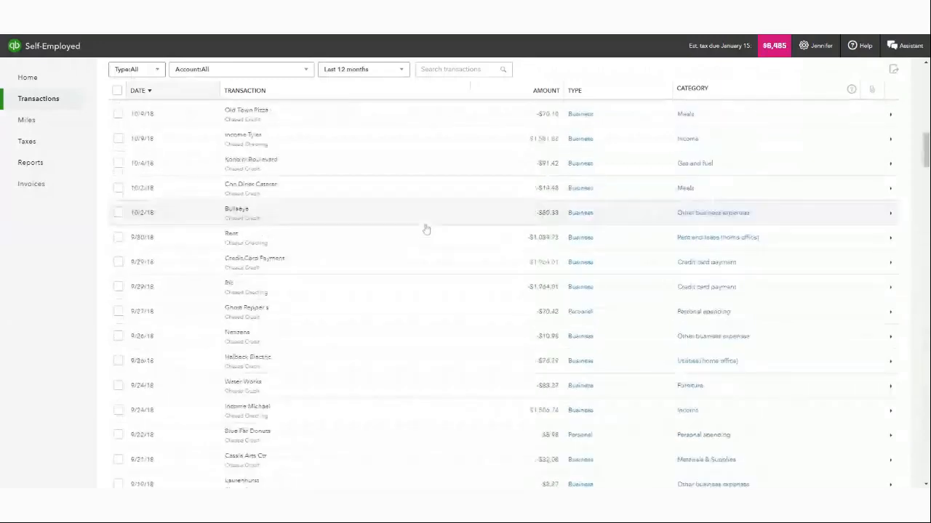
pyautogui.scroll(8, 428, 228)
pyautogui.scroll(2, 432, 226)
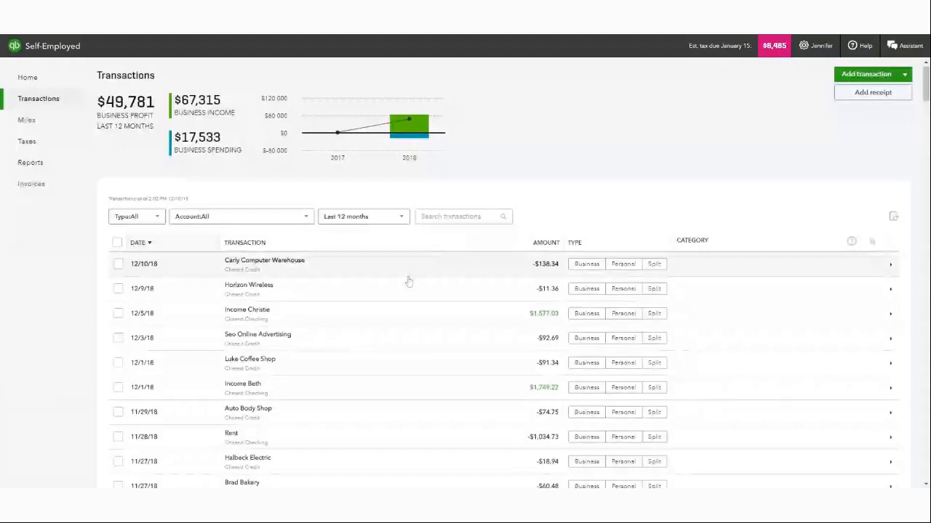
pyautogui.scroll(-5, 408, 282)
pyautogui.scroll(-5, 409, 283)
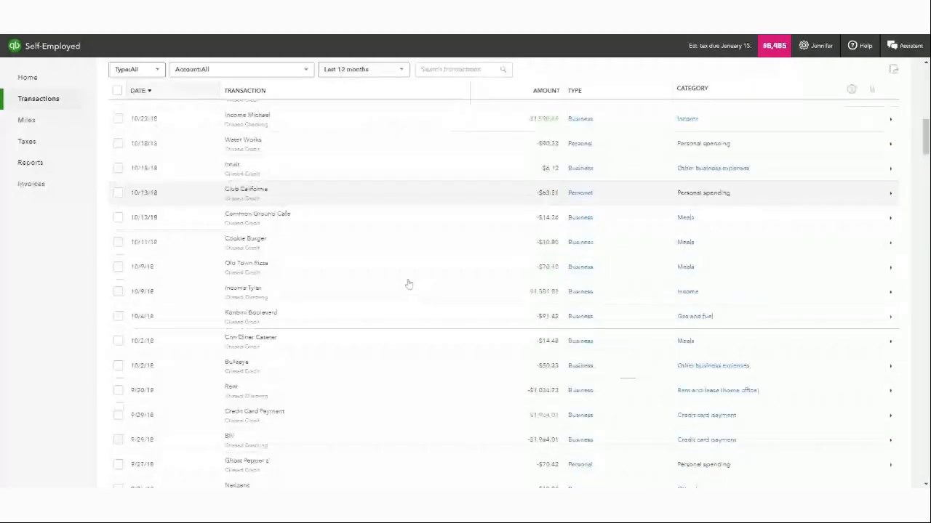
pyautogui.scroll(5, 409, 284)
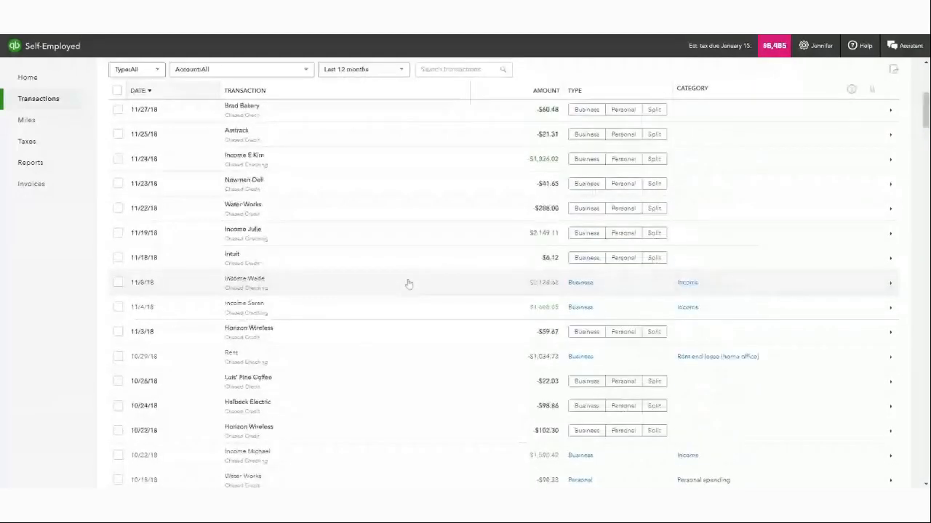
pyautogui.scroll(5, 408, 284)
pyautogui.scroll(1, 408, 283)
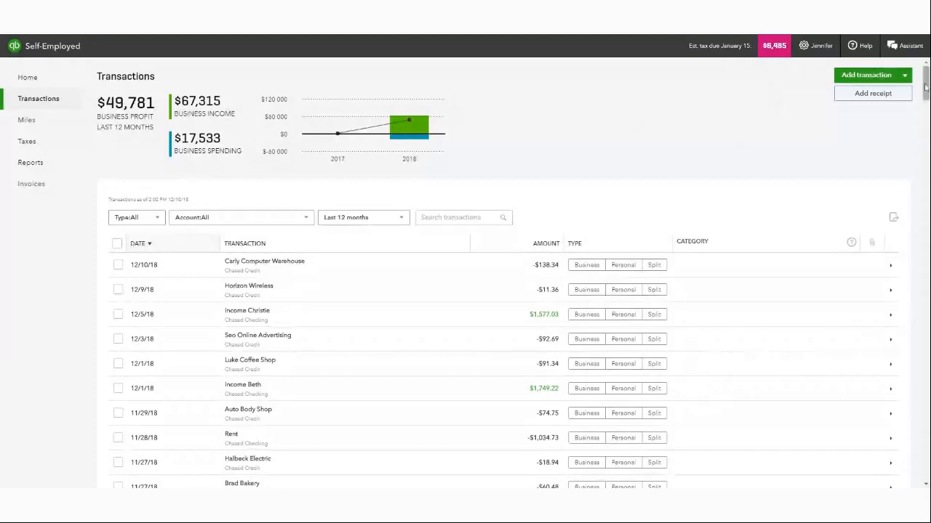
# Start a new business transaction described with the customer's first name and "Shampoo", with an amount of 75
pyautogui.click(864, 75)
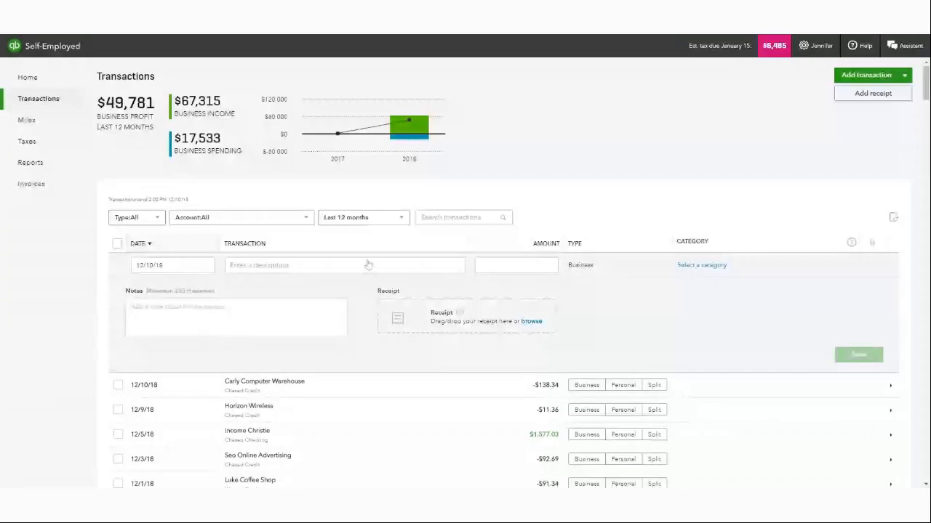
pyautogui.click(173, 265)
pyautogui.click(291, 266)
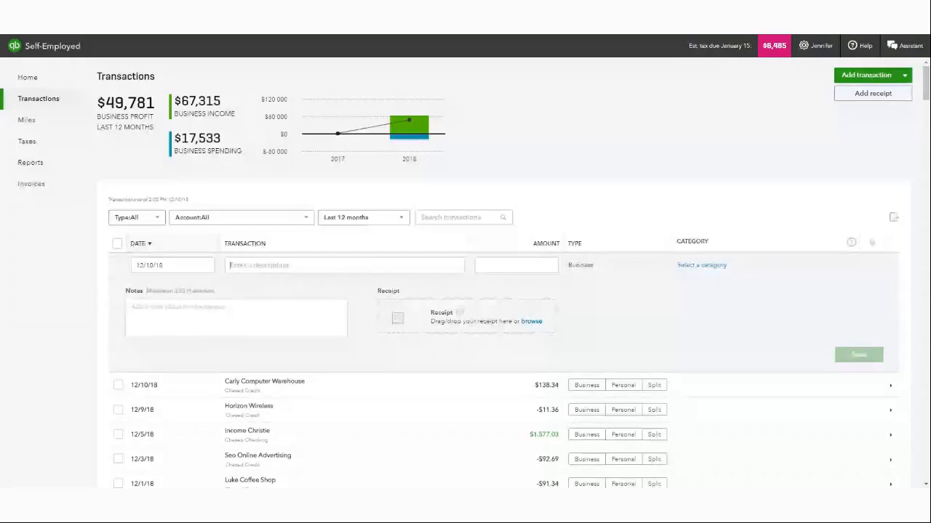
pyautogui.write('Stacy - Shampoo')
pyautogui.press('Tab')
pyautogui.write('75')
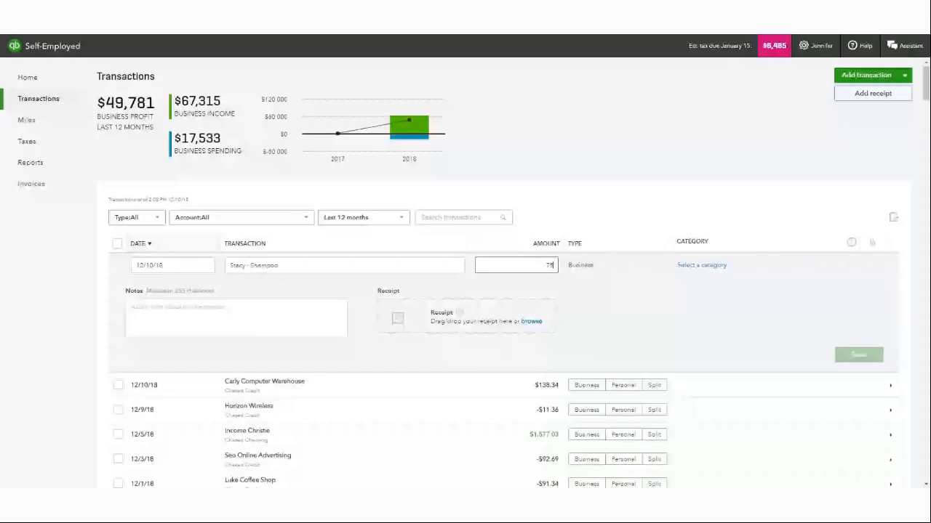
pyautogui.press('Tab')
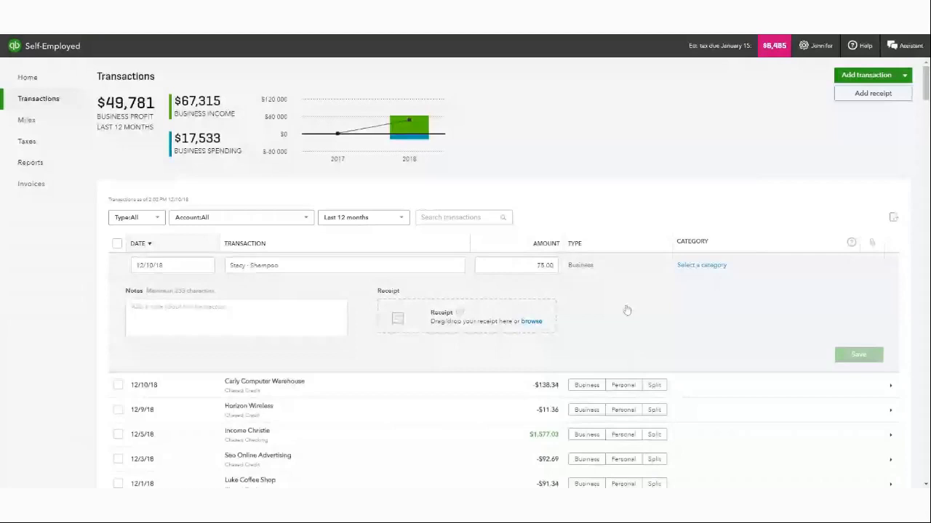
# Categorize the new shampoo transaction as Income and save it
pyautogui.click(696, 269)
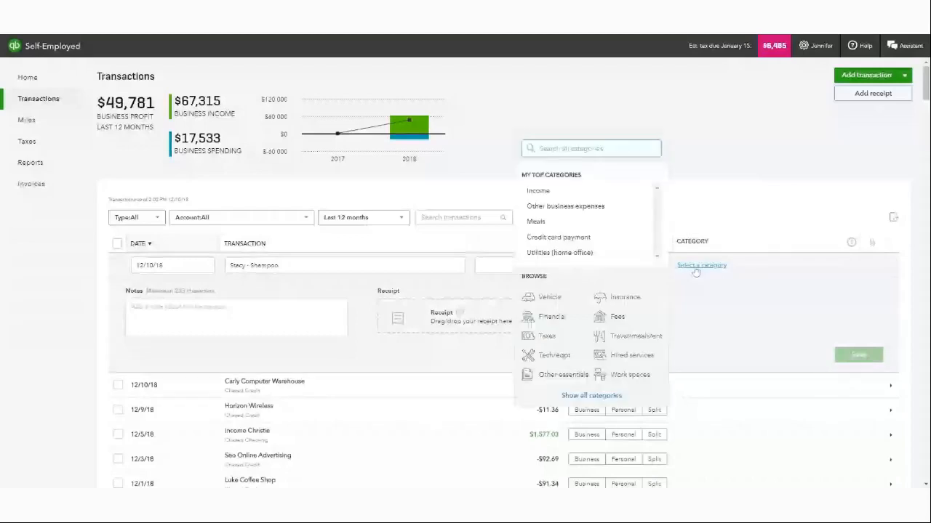
pyautogui.click(550, 195)
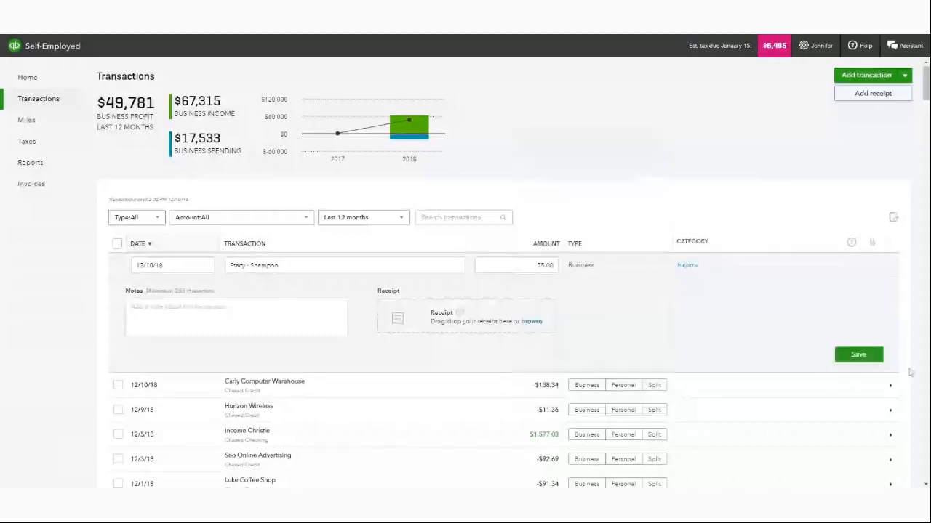
pyautogui.click(842, 357)
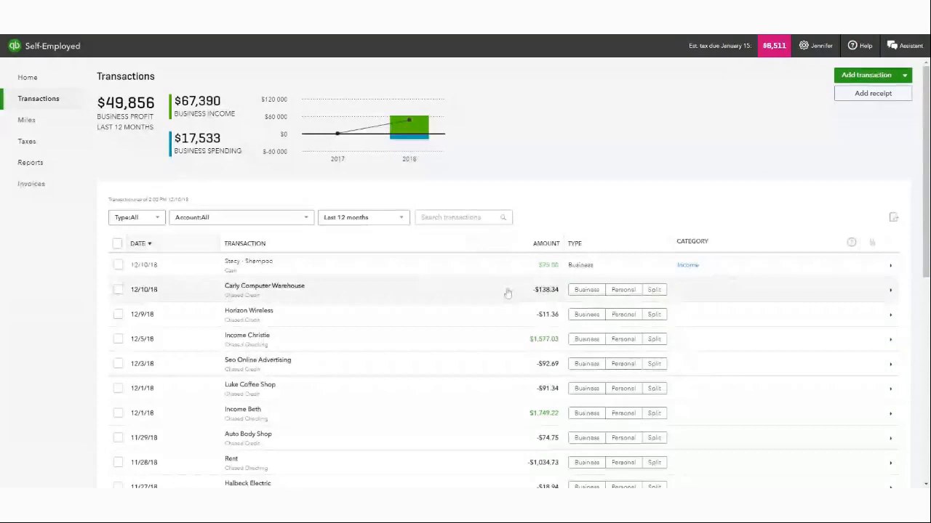
# Check the transaction type filter without changing it, and examine the types and categories assigned to the October and November 2018 transactions
pyautogui.scroll(-1, 508, 292)
pyautogui.scroll(1, 451, 313)
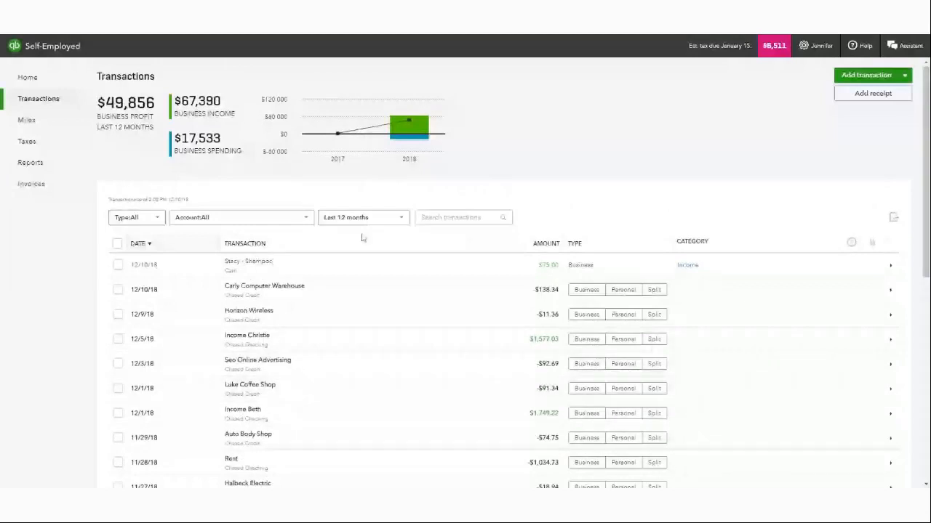
pyautogui.click(161, 219)
pyautogui.click(137, 222)
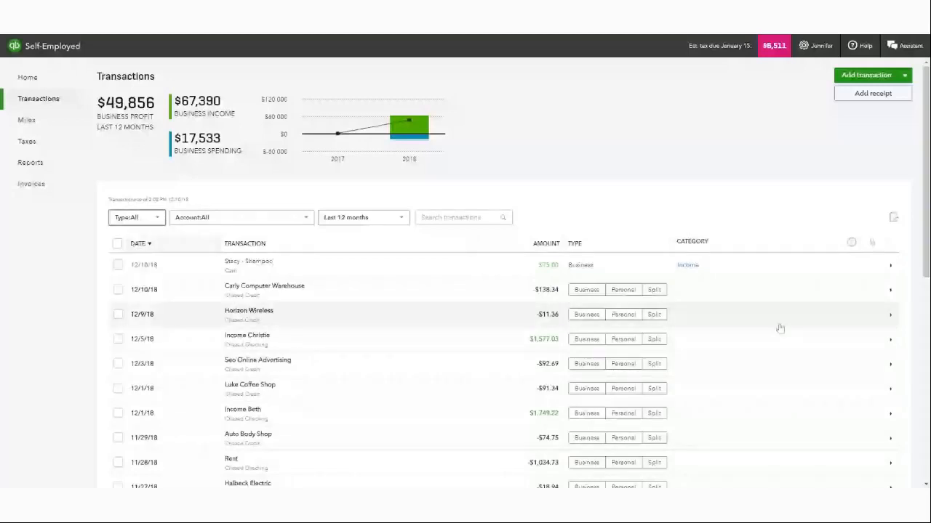
pyautogui.scroll(-1, 630, 260)
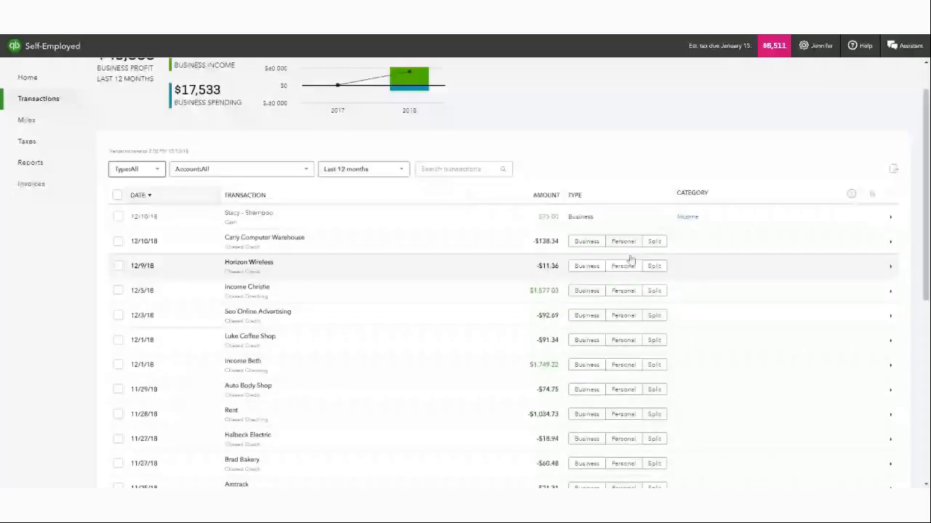
pyautogui.scroll(-5, 629, 260)
pyautogui.scroll(-1, 714, 330)
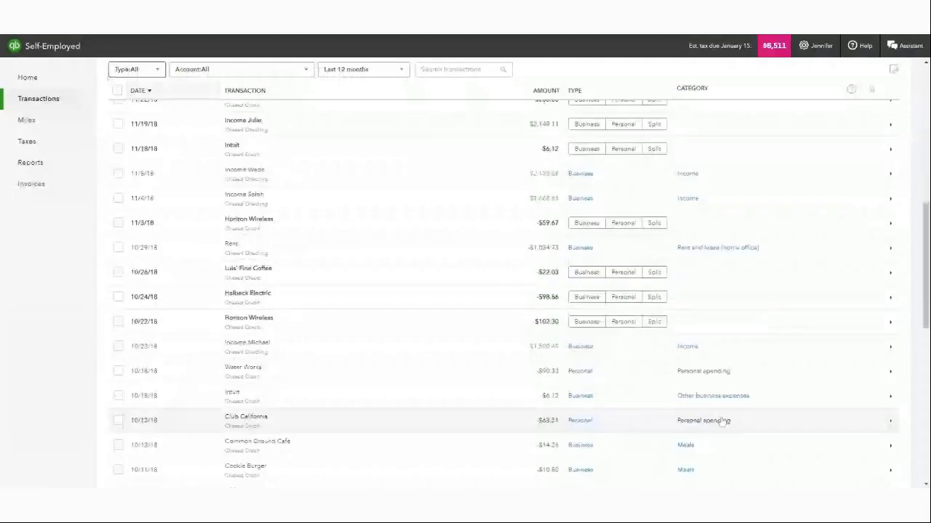
pyautogui.scroll(-3, 722, 422)
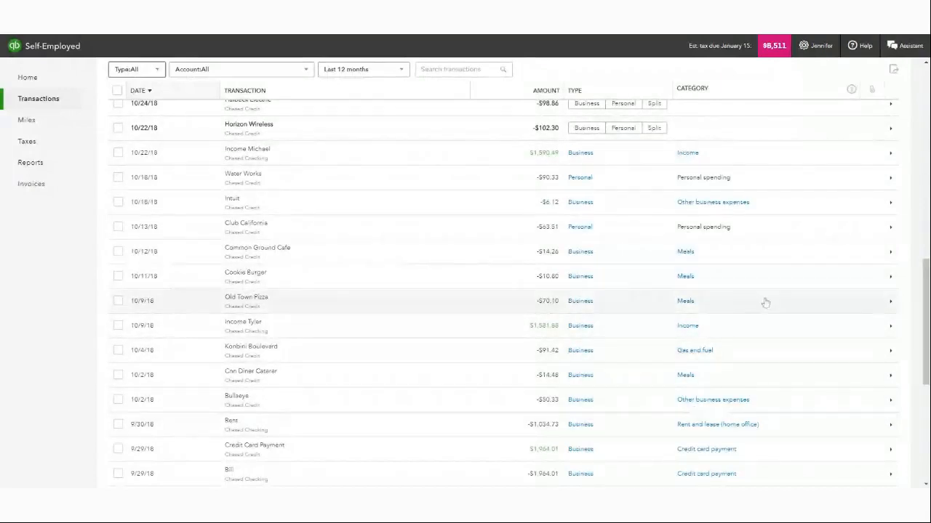
# Look through the last 12 months of transactions, comparing unreviewed recent entries with older entries that already have a type and category
pyautogui.scroll(2, 767, 302)
pyautogui.scroll(8, 772, 302)
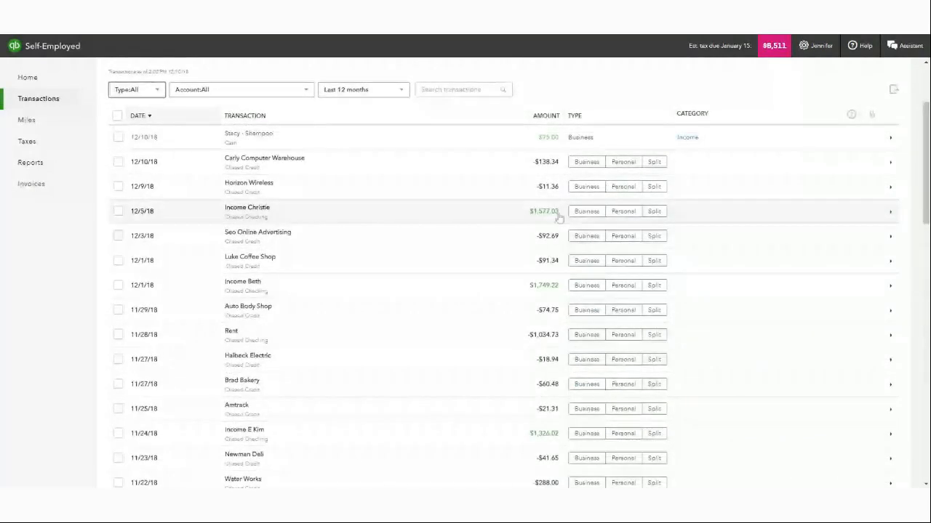
pyautogui.scroll(1, 660, 370)
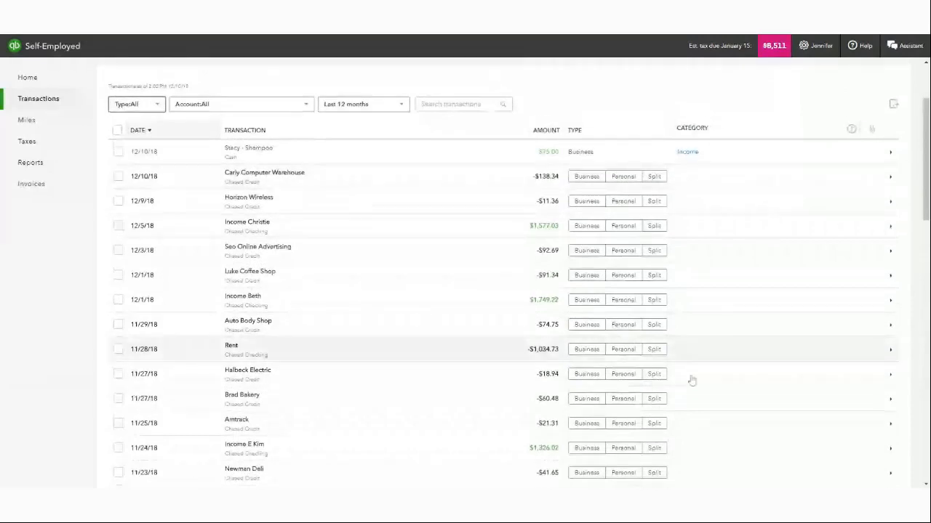
pyautogui.scroll(-10, 692, 381)
pyautogui.scroll(-8, 702, 373)
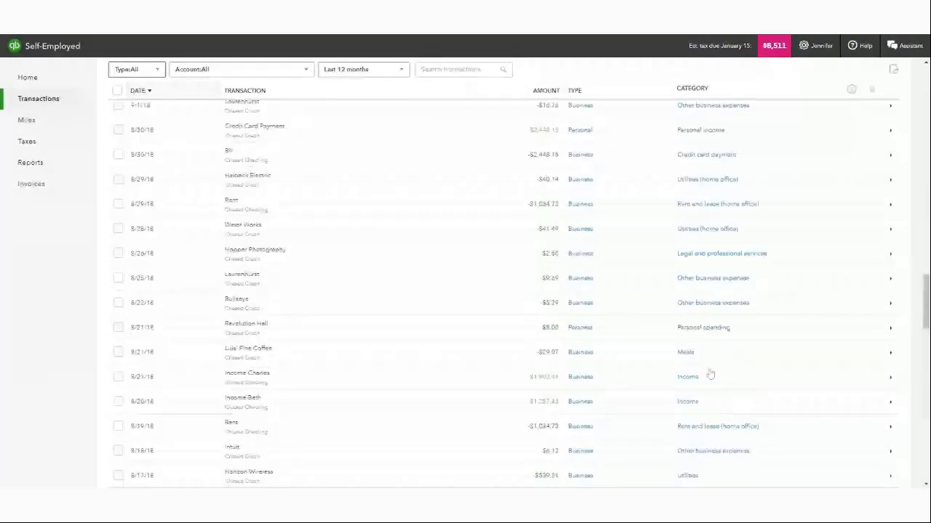
pyautogui.scroll(-3, 709, 374)
pyautogui.scroll(8, 720, 360)
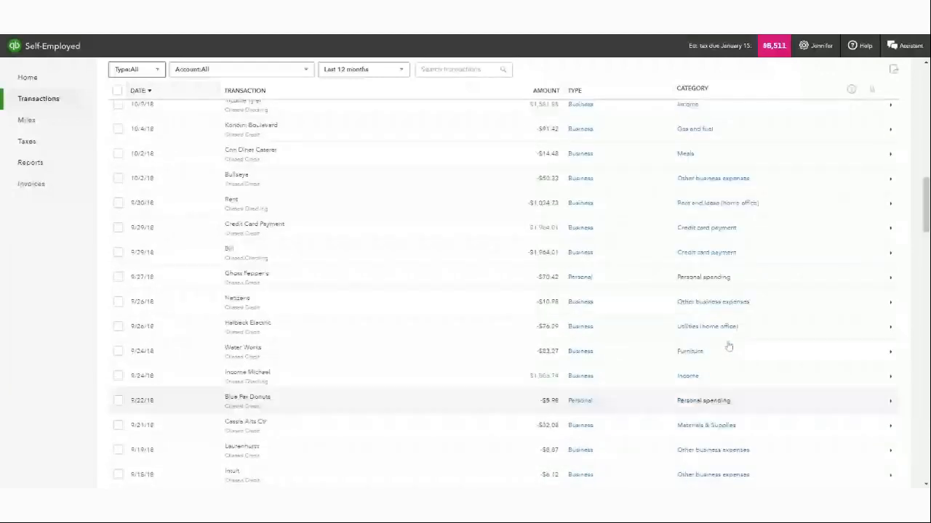
pyautogui.scroll(10, 730, 344)
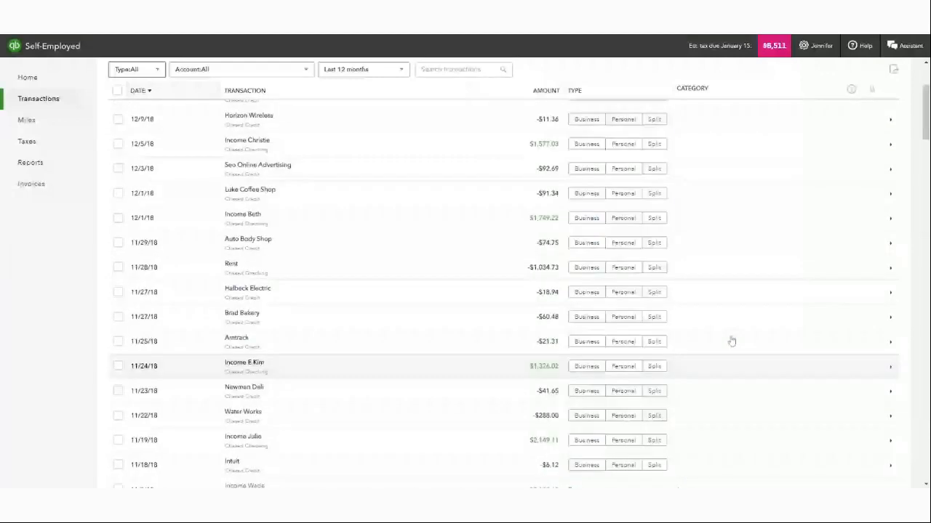
# Filter the transactions to Unreviewed and look through the whole list of entries without a type
pyautogui.scroll(5, 732, 342)
pyautogui.click(161, 223)
pyautogui.click(138, 261)
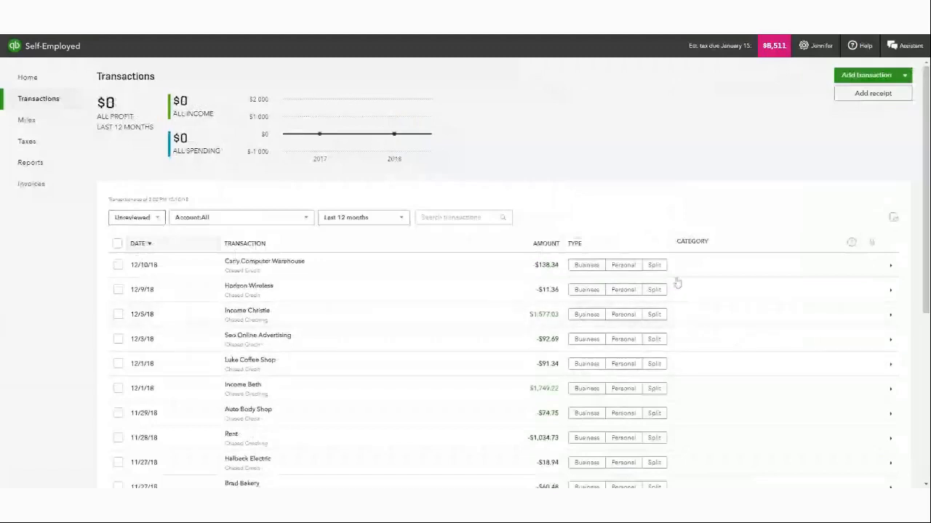
pyautogui.scroll(-2, 717, 309)
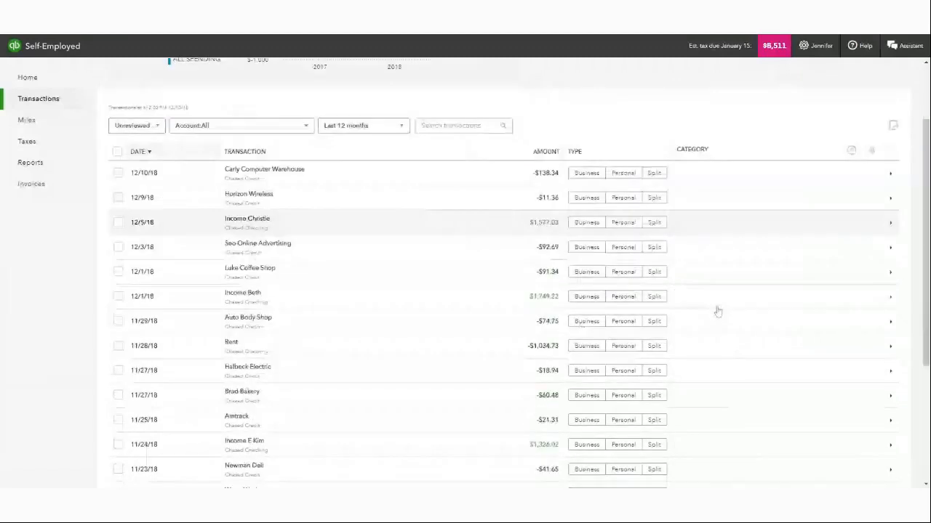
pyautogui.scroll(-4, 717, 311)
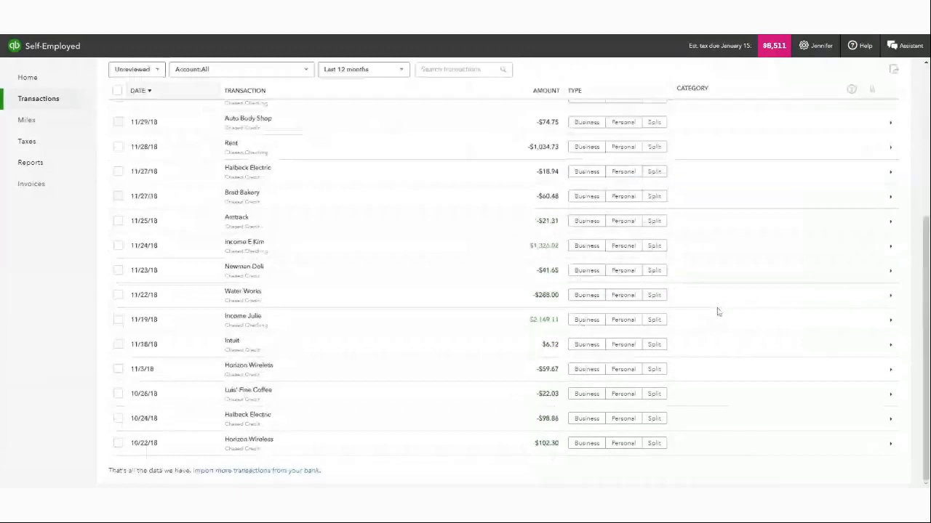
pyautogui.scroll(6, 324, 247)
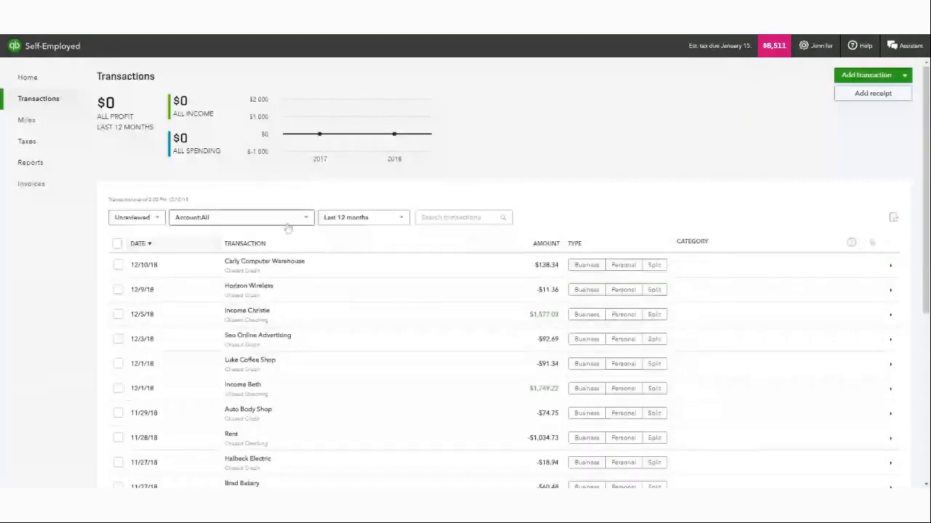
# Limit the unreviewed transactions to the Chased Checking account and check the available date range options
pyautogui.click(298, 222)
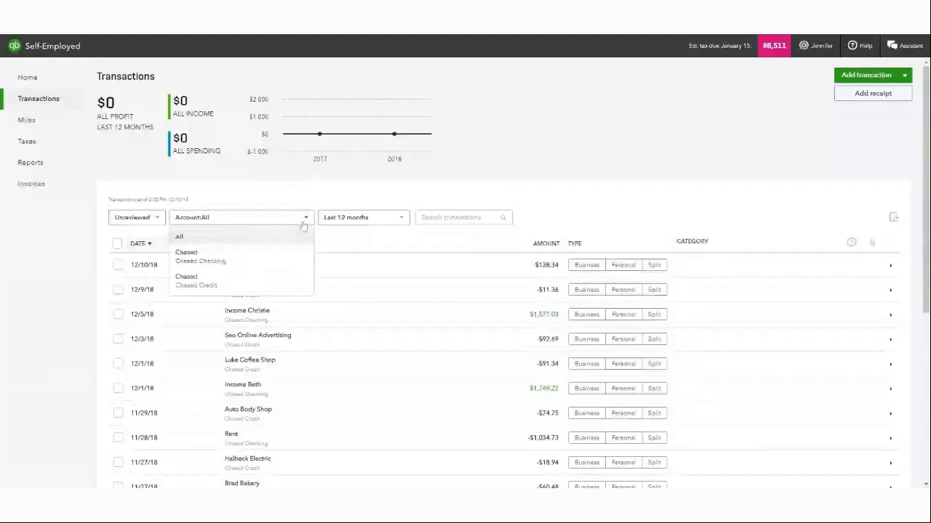
pyautogui.click(202, 257)
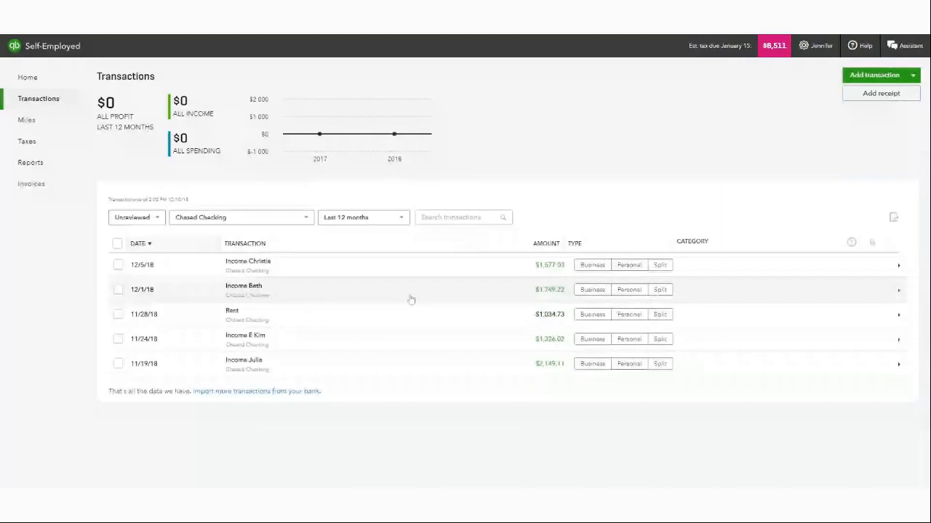
pyautogui.click(395, 221)
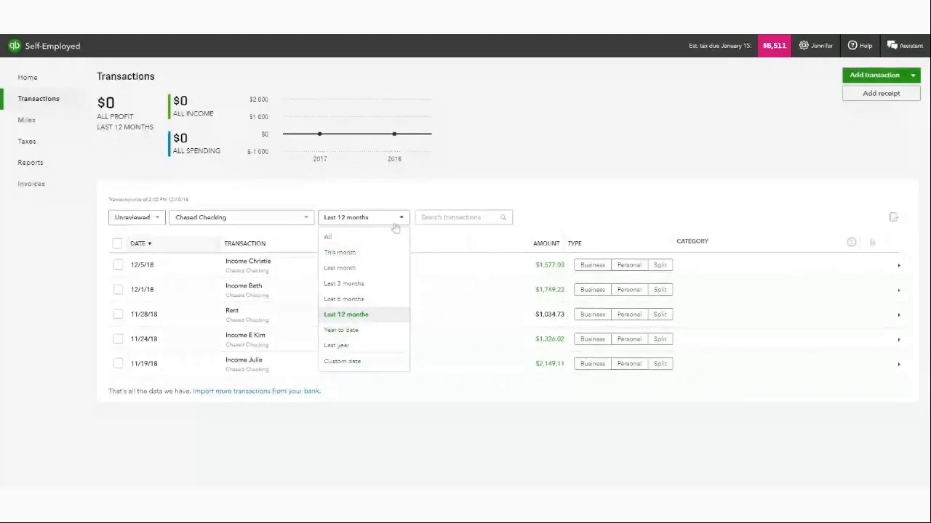
# Filter the Chased Checking transactions to the Business type and look through their categories over the last 12 months
pyautogui.click(156, 218)
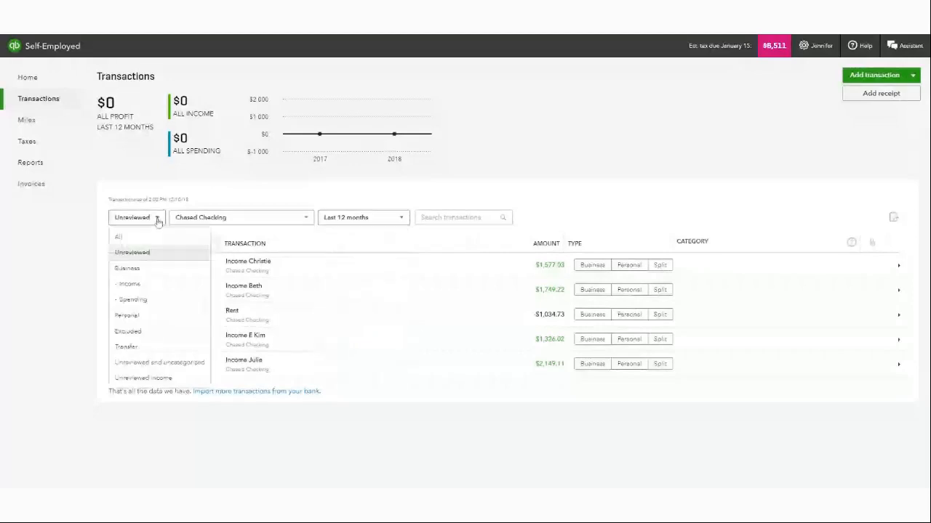
pyautogui.click(139, 269)
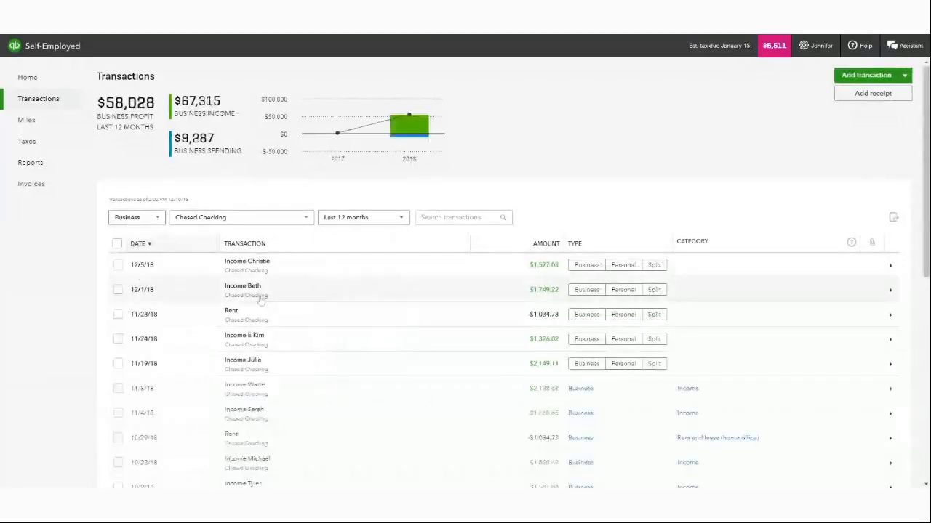
pyautogui.scroll(-2, 654, 320)
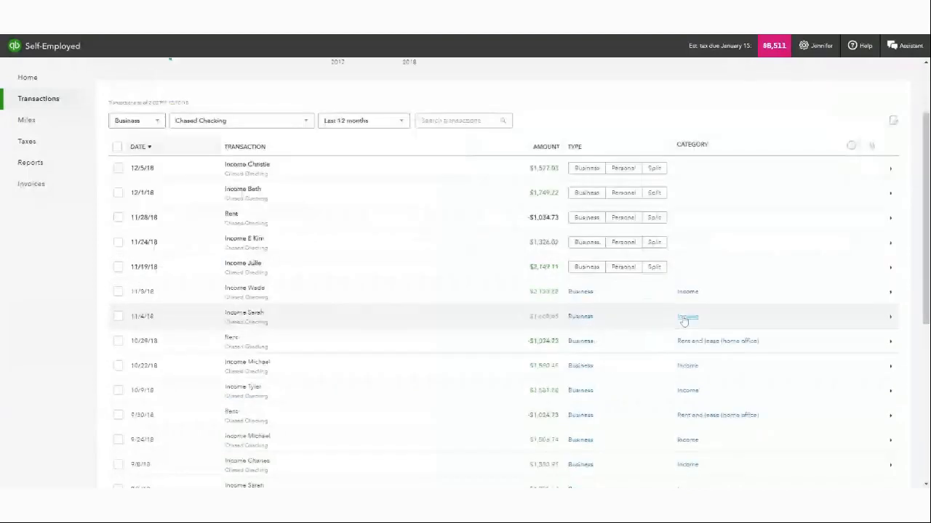
pyautogui.scroll(-6, 683, 321)
pyautogui.scroll(-15, 688, 317)
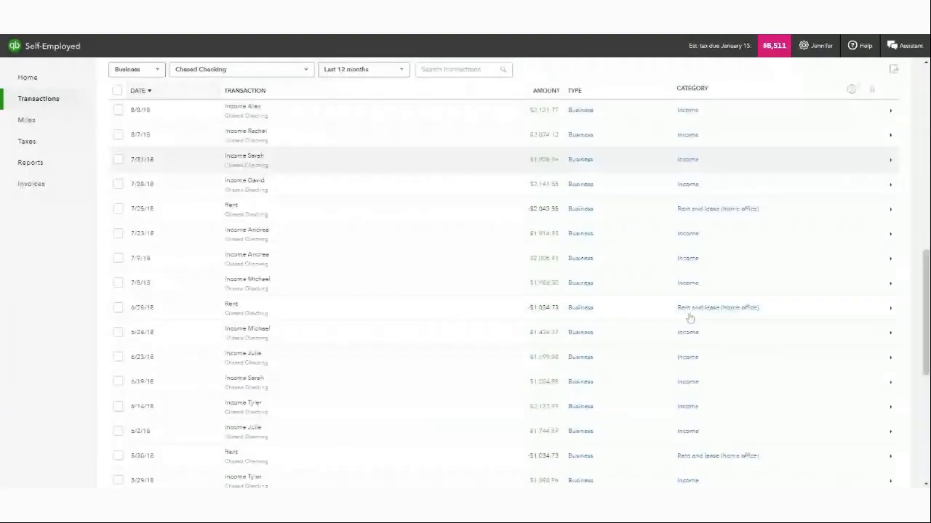
pyautogui.scroll(2, 690, 317)
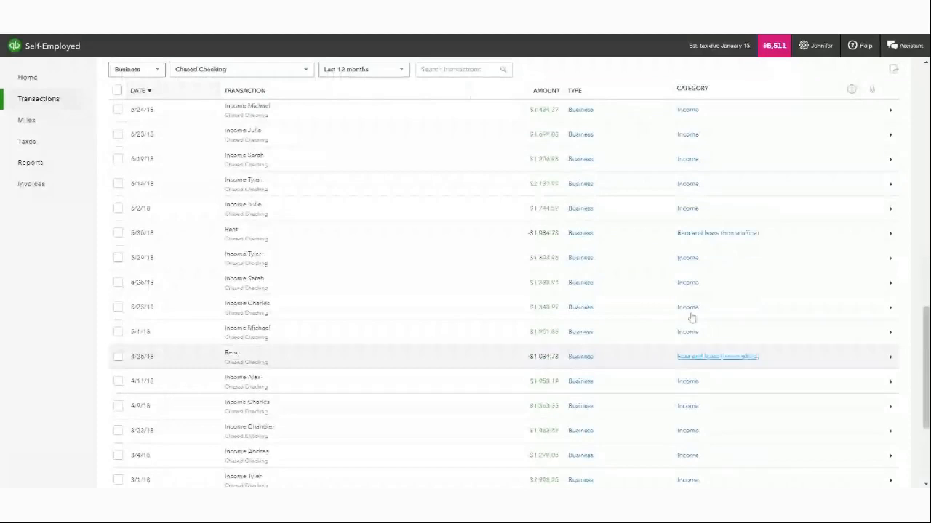
pyautogui.scroll(20, 692, 314)
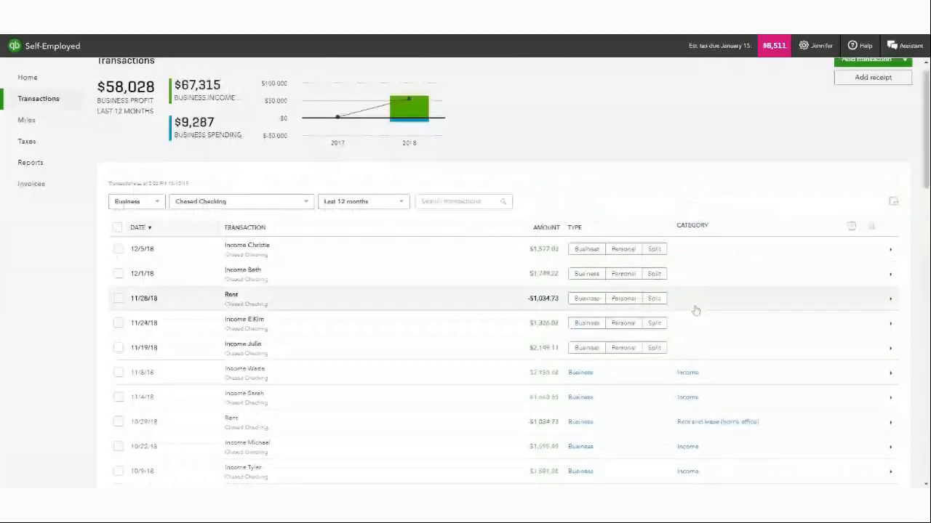
# Narrow the Chased Checking business transactions to Income and review the listed entries
pyautogui.click(136, 215)
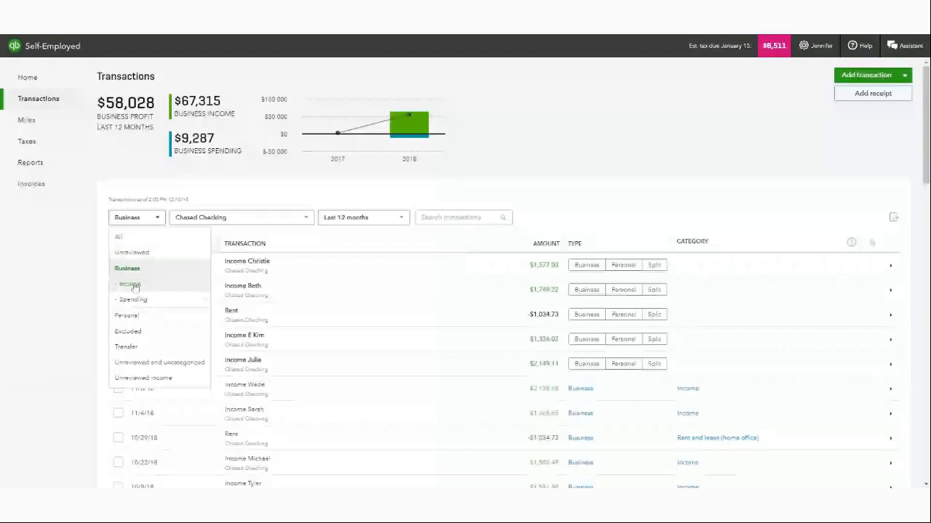
pyautogui.click(134, 286)
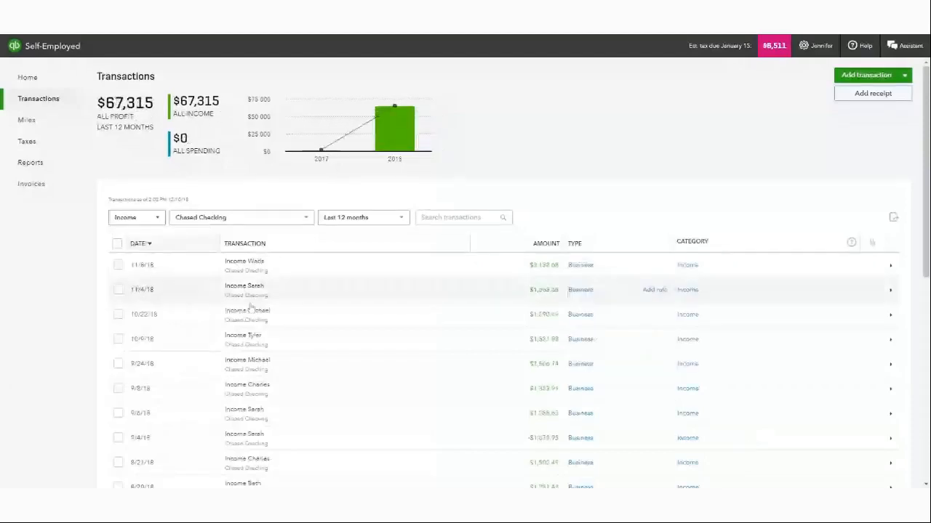
pyautogui.scroll(-2, 366, 338)
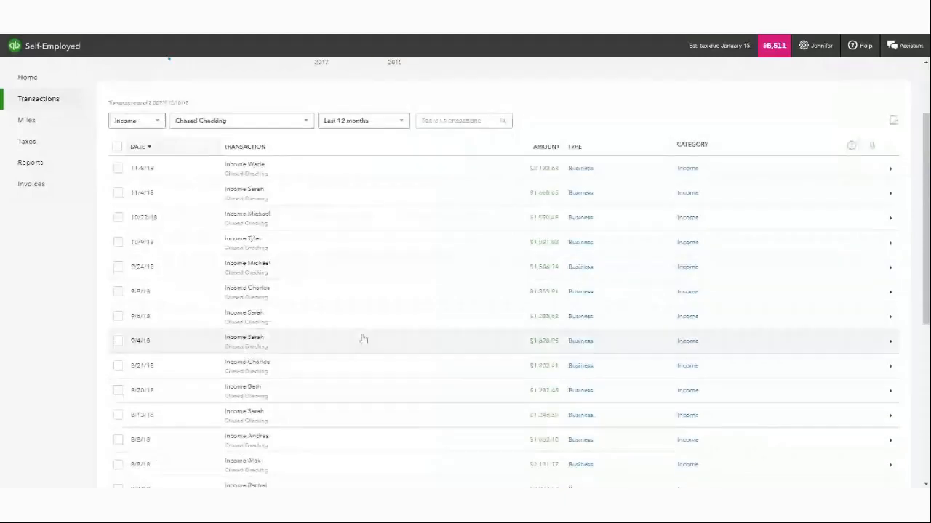
pyautogui.scroll(1, 446, 346)
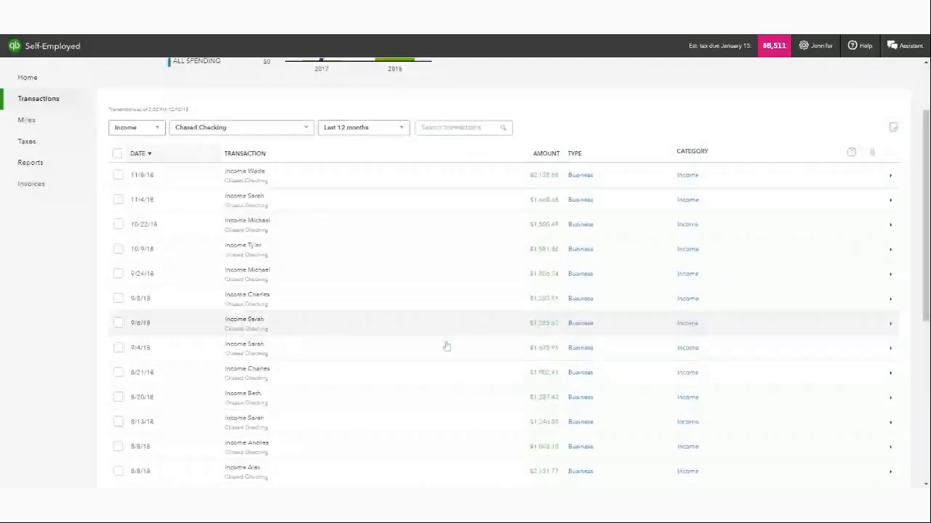
pyautogui.scroll(2, 447, 346)
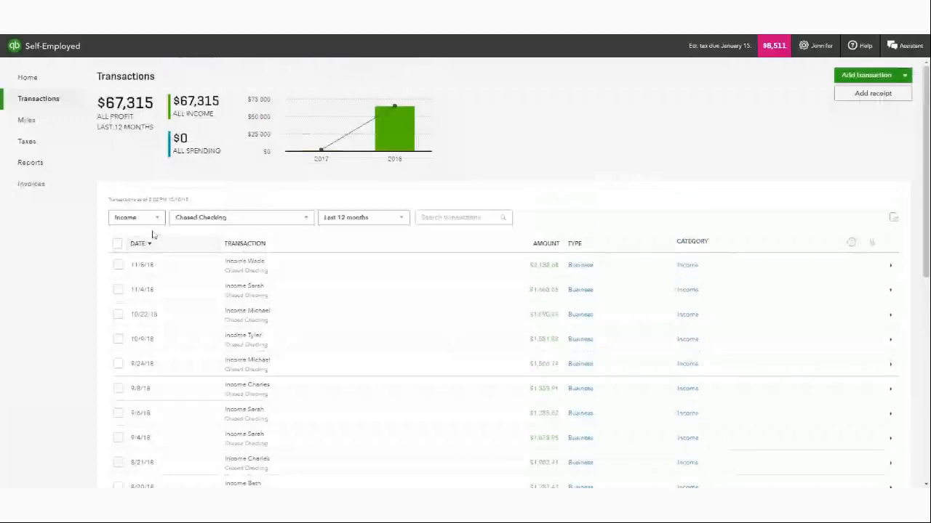
# Show only the business Spending transactions for Chased Checking and narrow them to the Advertising category
pyautogui.click(151, 219)
pyautogui.click(136, 300)
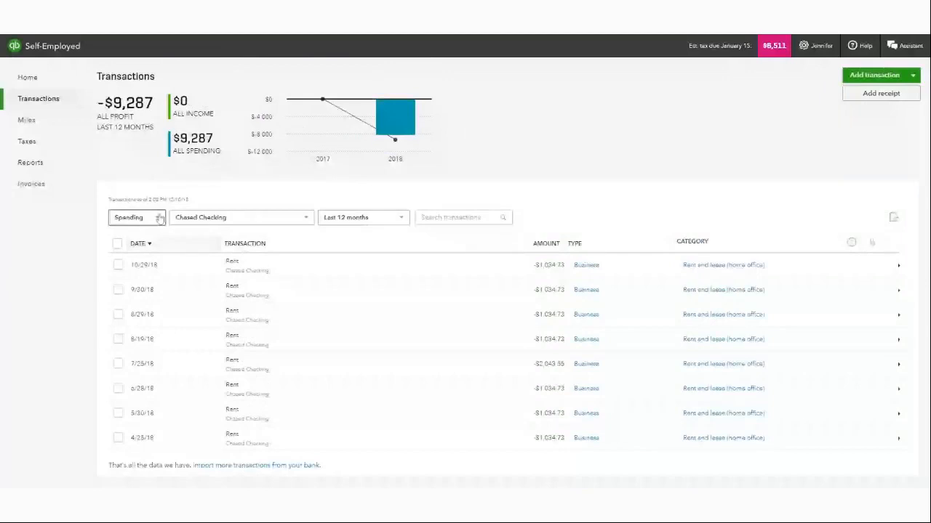
pyautogui.click(159, 219)
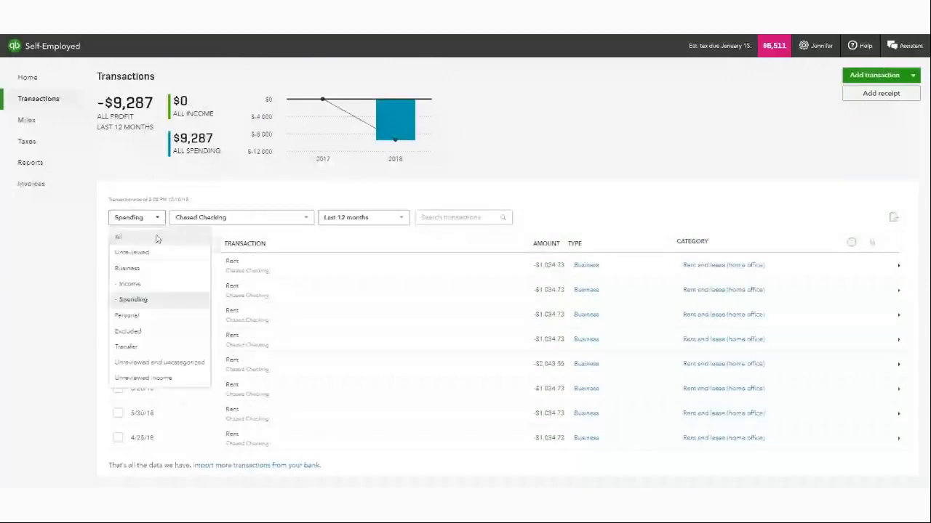
pyautogui.moveTo(158, 307)
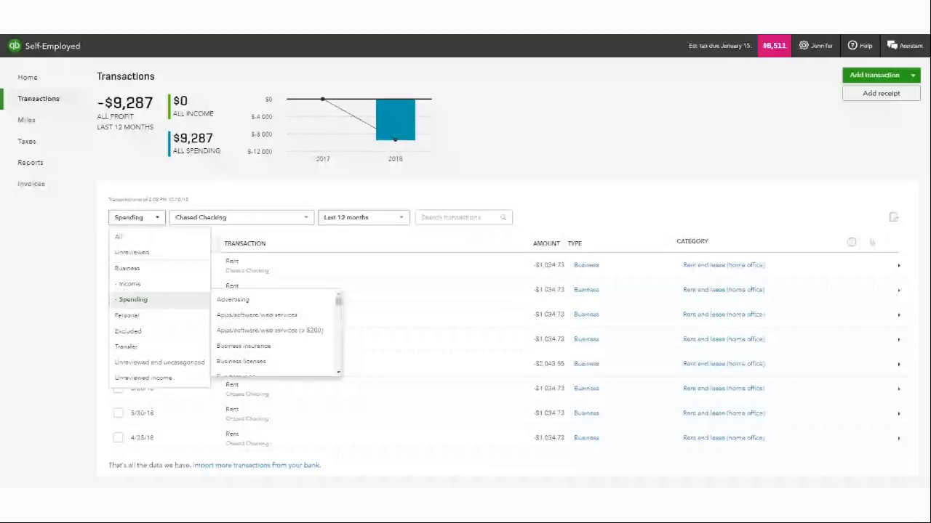
pyautogui.click(225, 300)
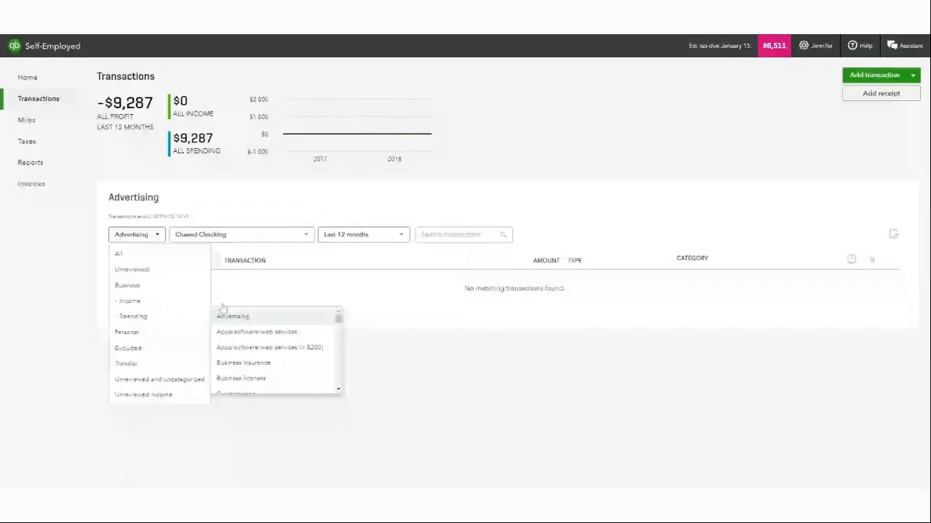
pyautogui.click(72, 271)
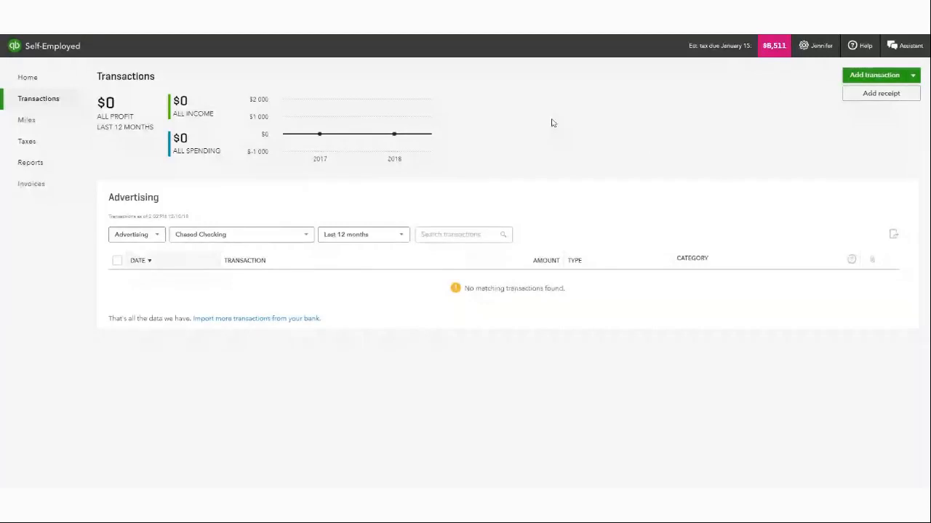
# Change the spending category filter to Business insurance
pyautogui.click(158, 240)
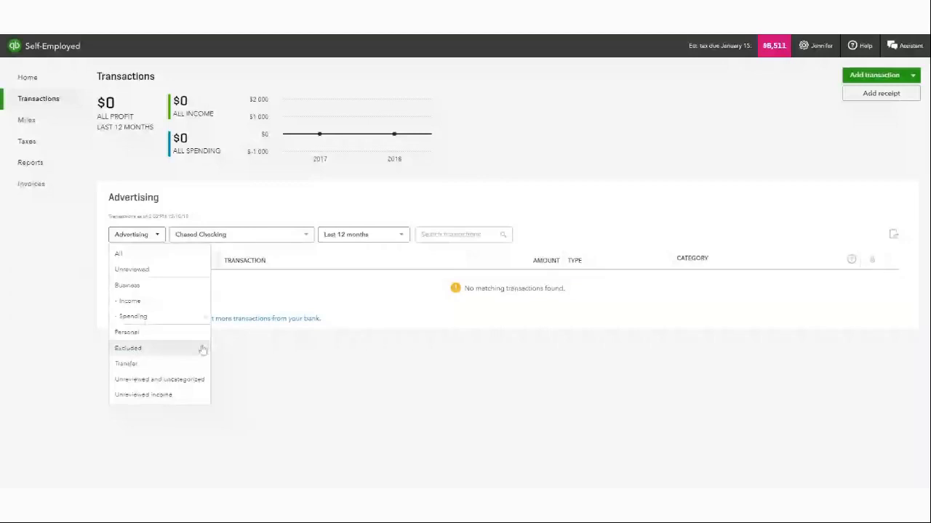
pyautogui.moveTo(155, 324)
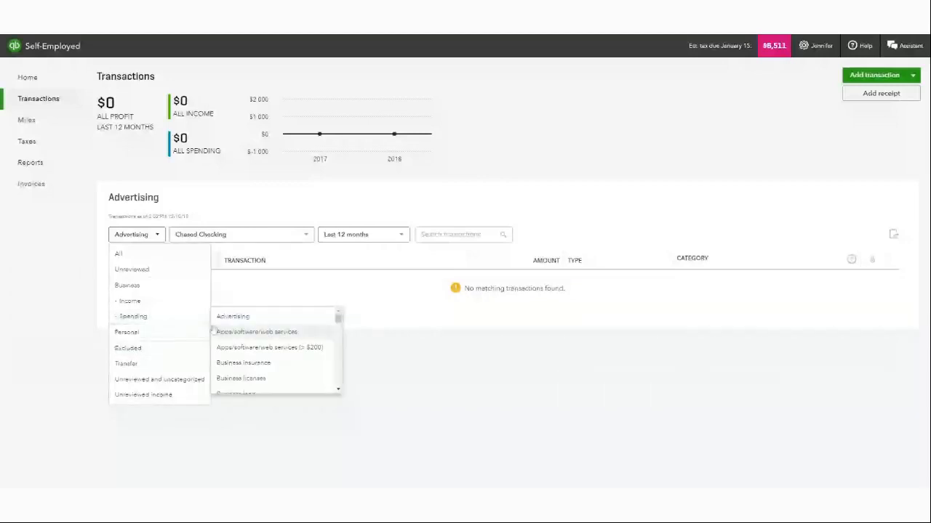
pyautogui.click(230, 366)
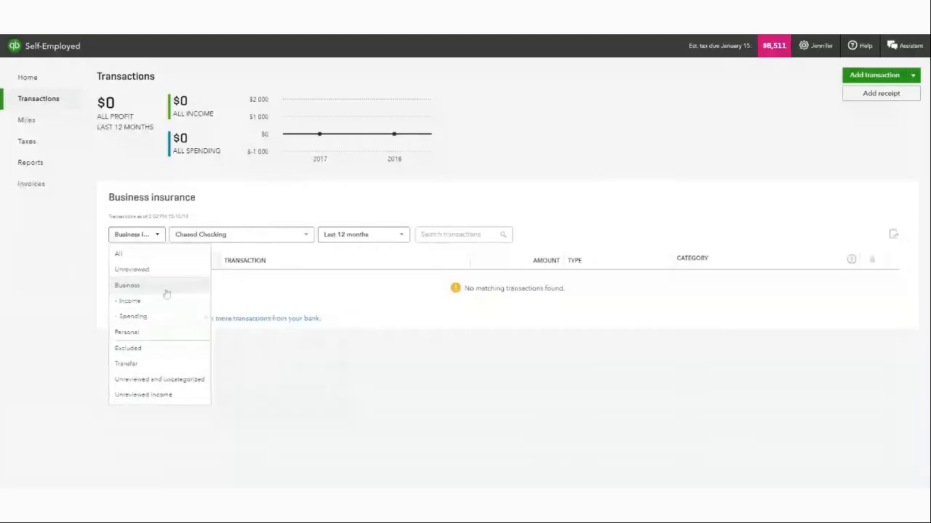
# Show all Spending transactions again and narrow them once more to the Business insurance category
pyautogui.click(145, 316)
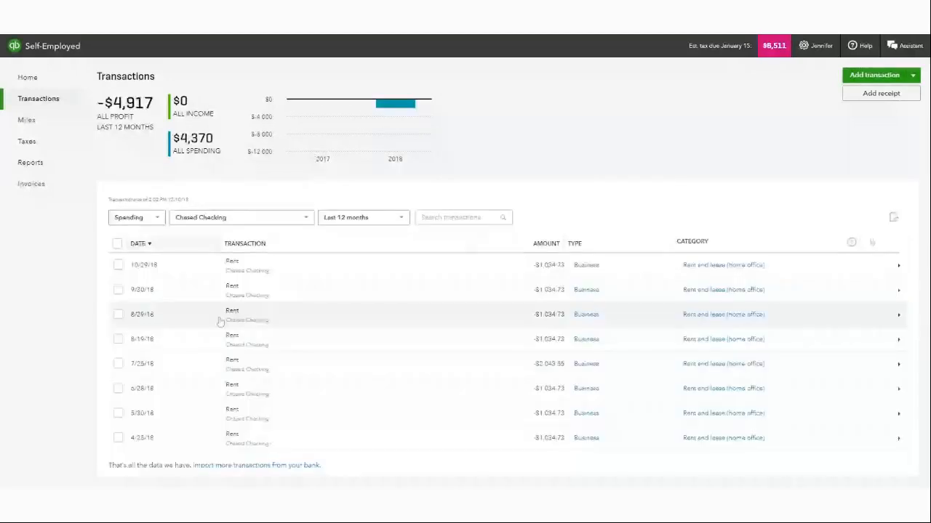
pyautogui.click(157, 219)
pyautogui.moveTo(171, 306)
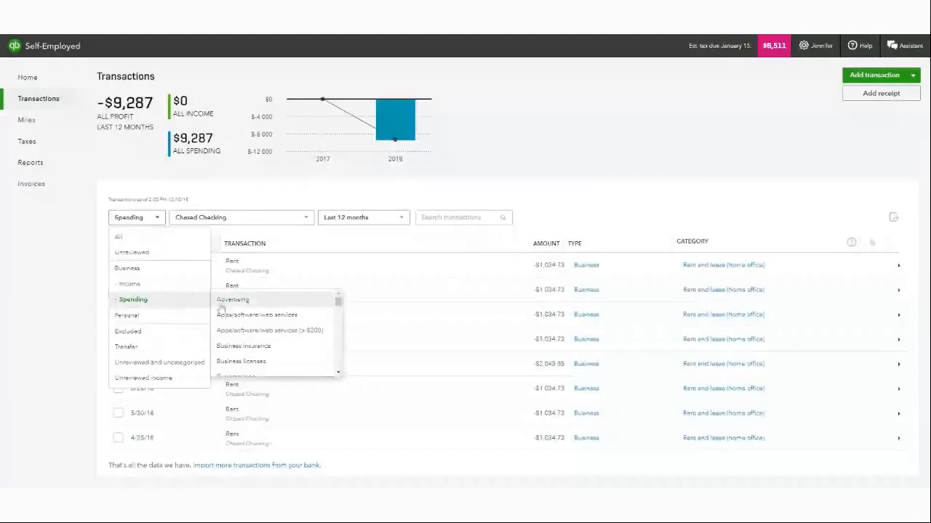
pyautogui.click(243, 347)
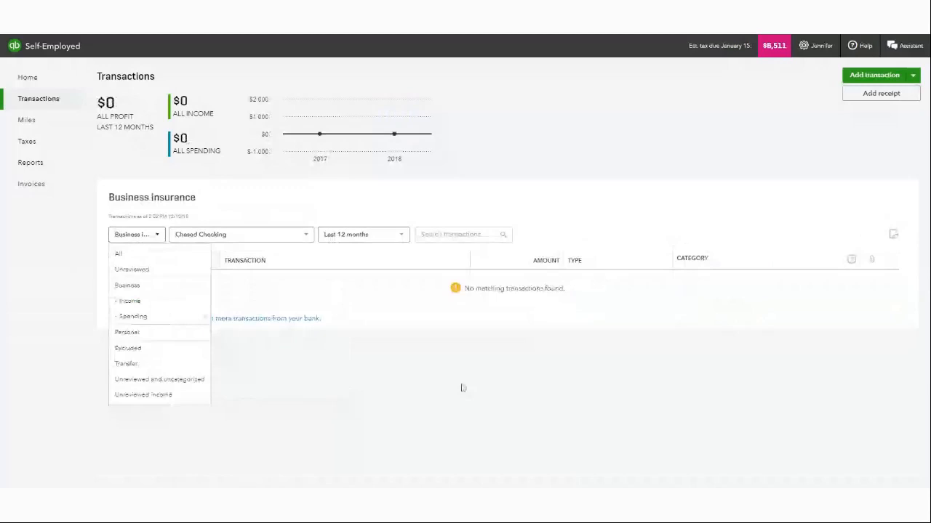
pyautogui.click(570, 189)
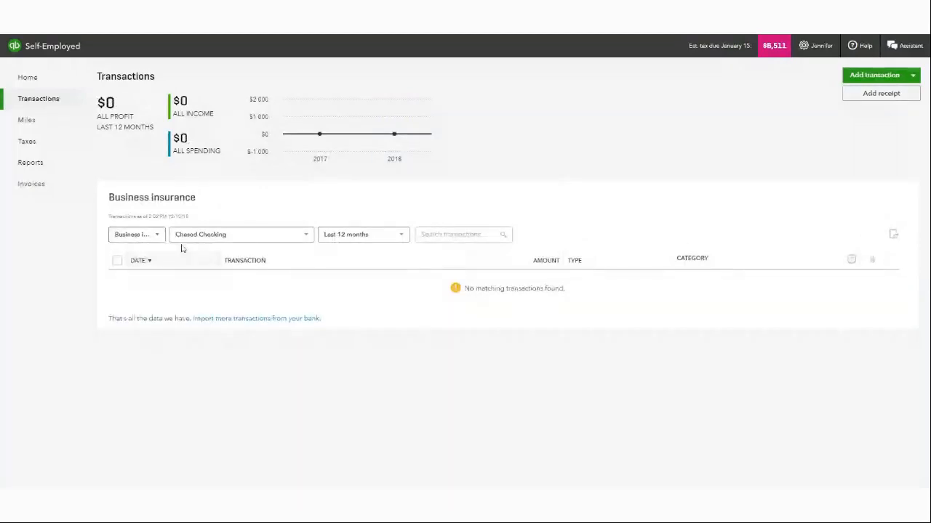
pyautogui.click(153, 235)
pyautogui.moveTo(184, 317)
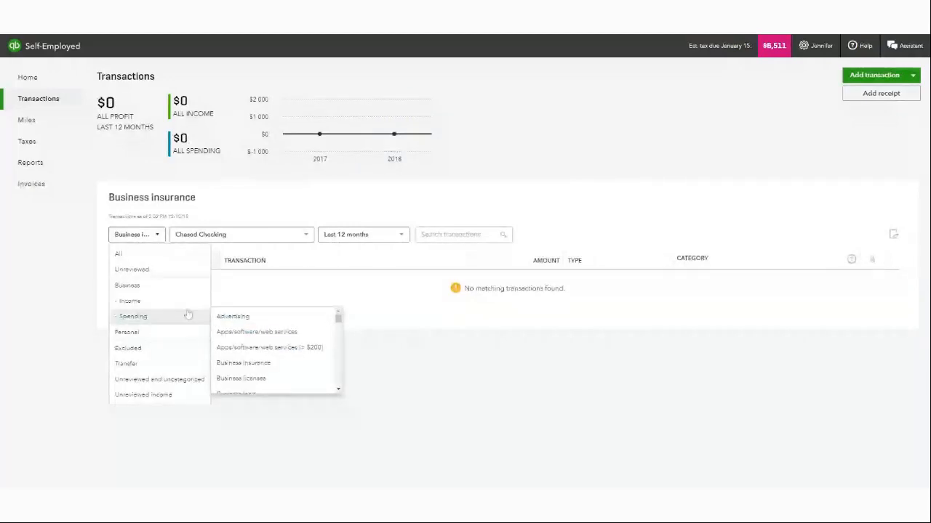
pyautogui.click(164, 107)
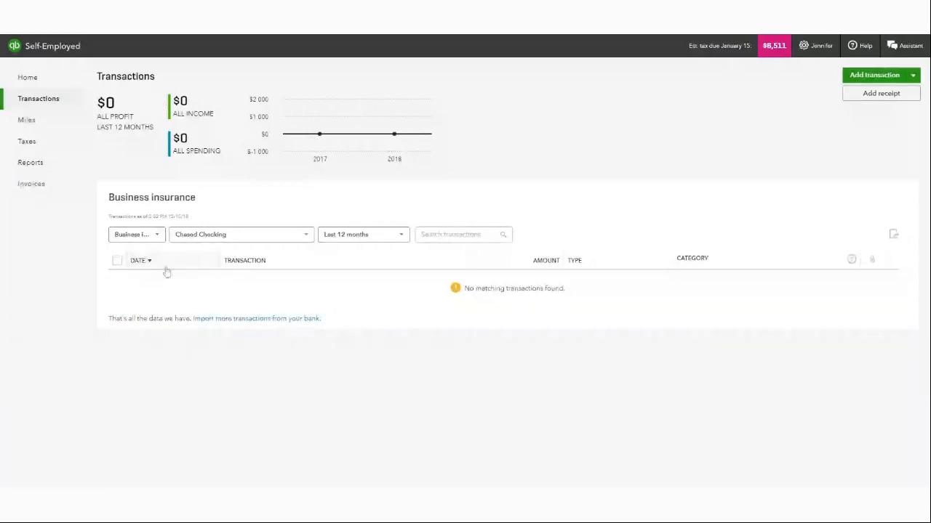
# Filter the Chased Checking transactions to show only those that are Unreviewed and uncategorized
pyautogui.click(136, 234)
pyautogui.moveTo(138, 317)
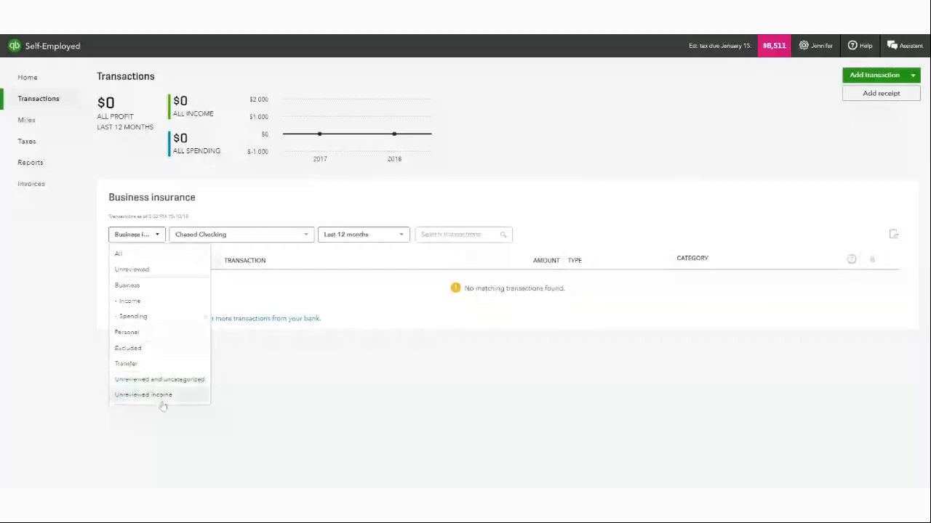
pyautogui.click(164, 379)
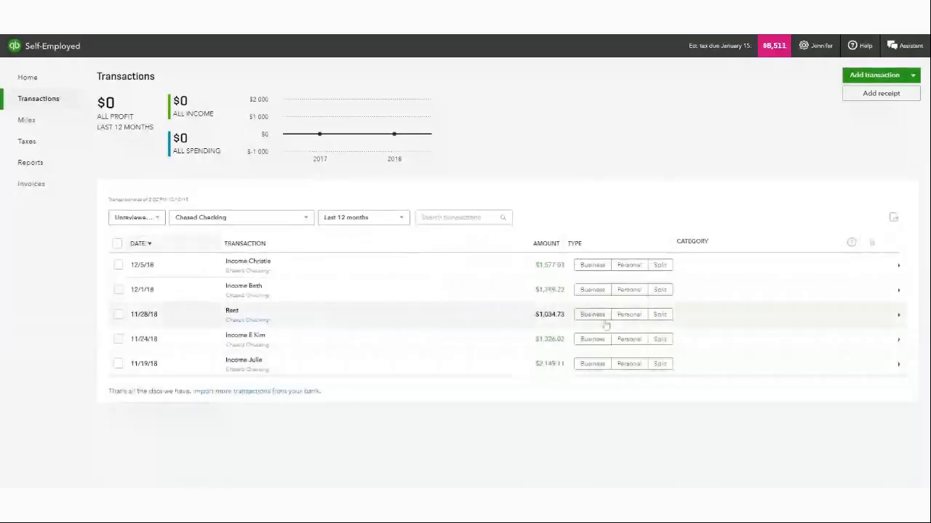
pyautogui.click(155, 217)
pyautogui.click(181, 363)
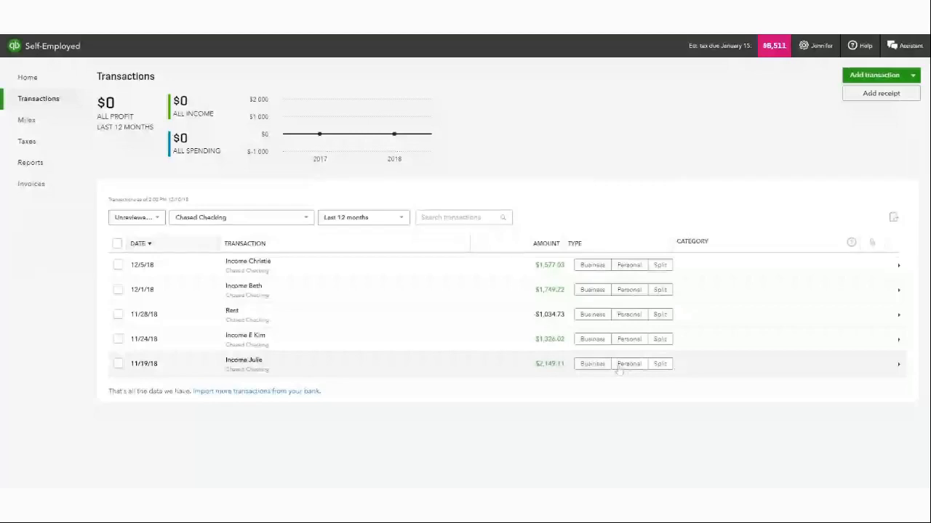
# Classify the 11/19/18 income and the 11/28/18 rent as Business, and set the rent's category to Uncategorized
pyautogui.click(590, 365)
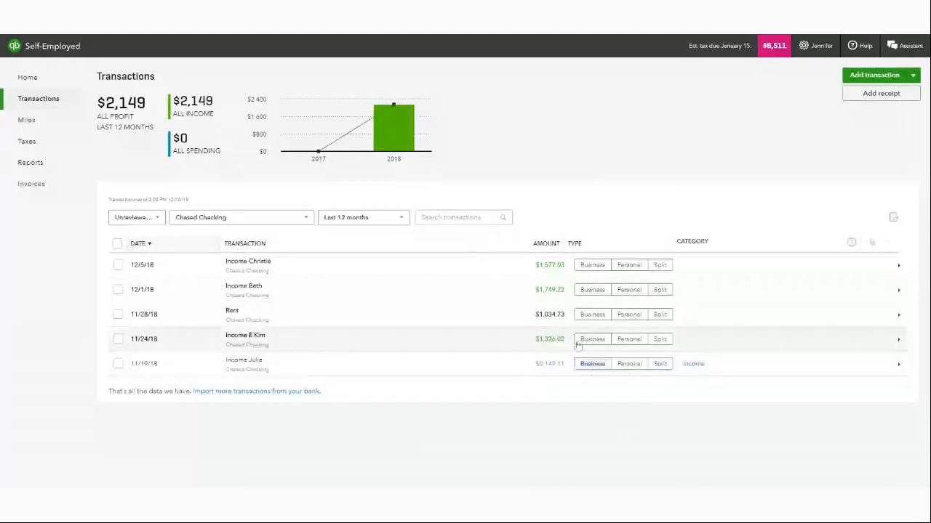
pyautogui.click(591, 315)
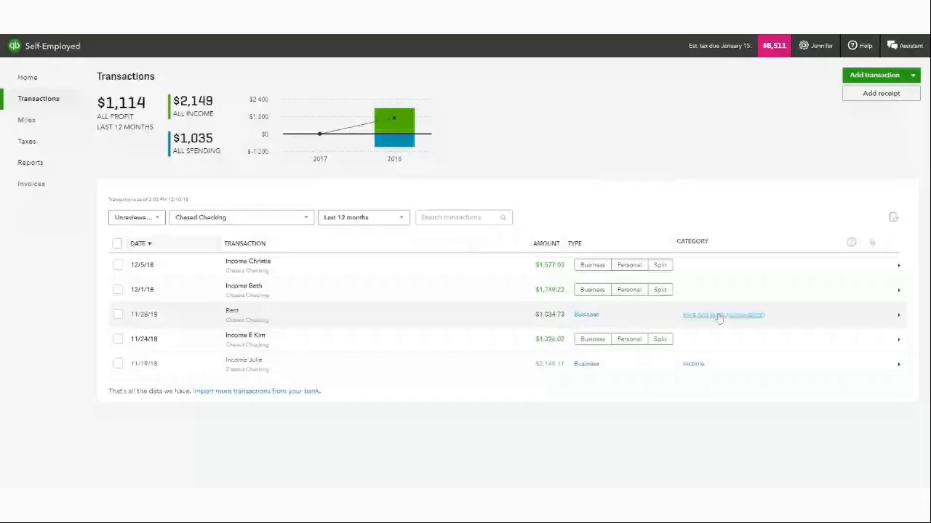
pyautogui.click(718, 315)
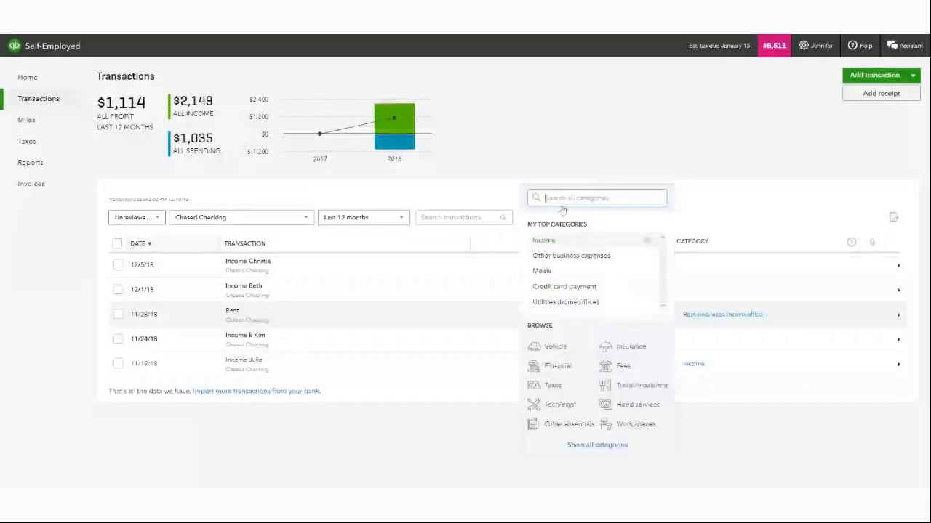
pyautogui.write('un')
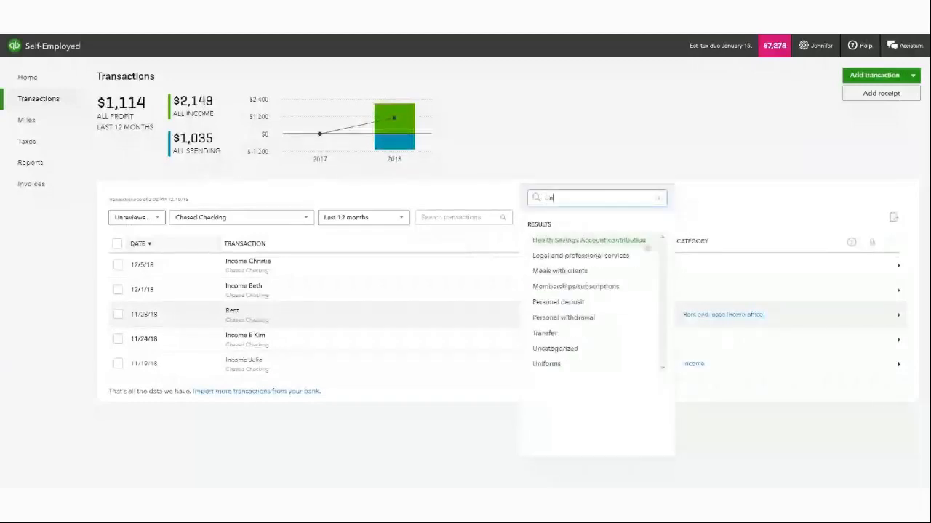
pyautogui.write('c')
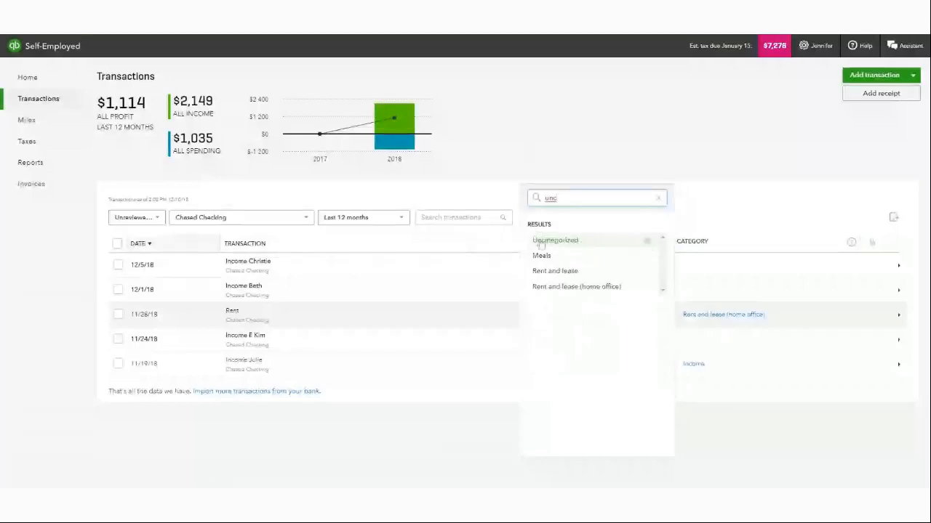
pyautogui.click(540, 243)
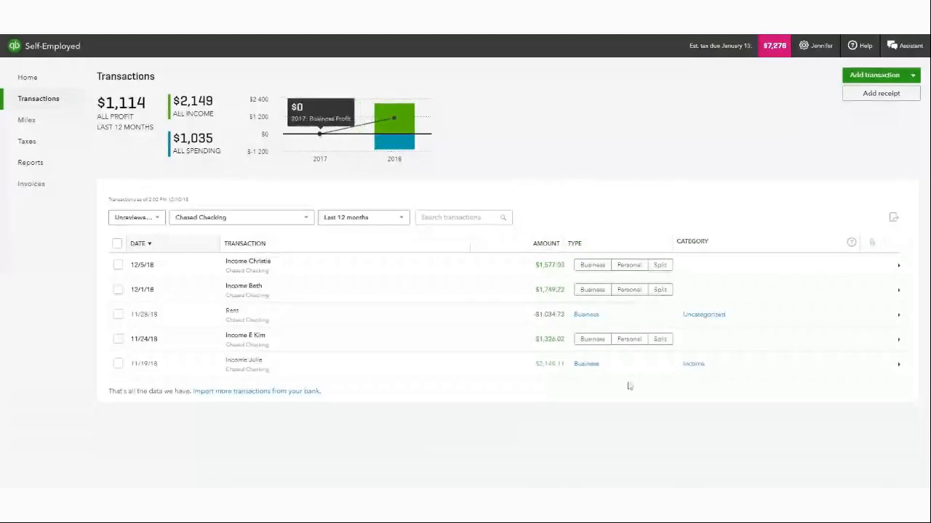
# Reapply the Unreviewed and uncategorized filter and change the 11/28/18 rent's category to Rent and lease
pyautogui.click(158, 217)
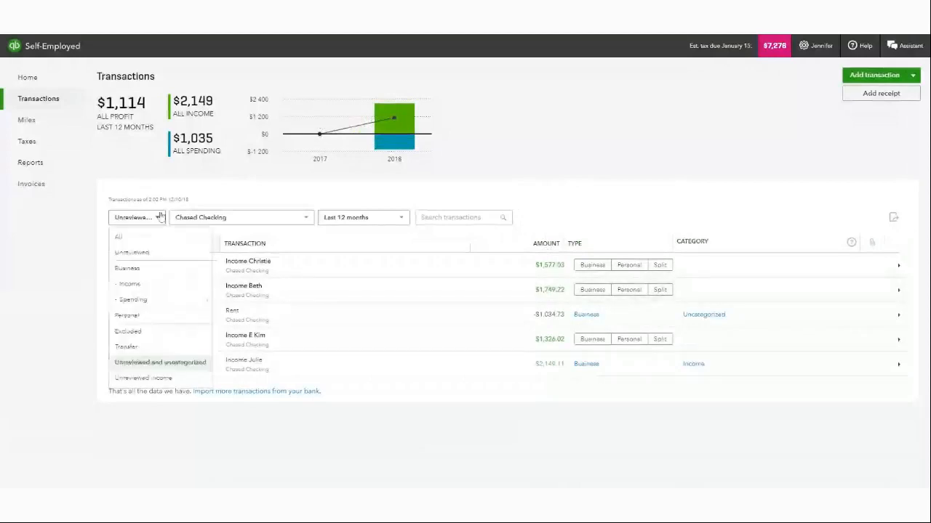
pyautogui.click(154, 378)
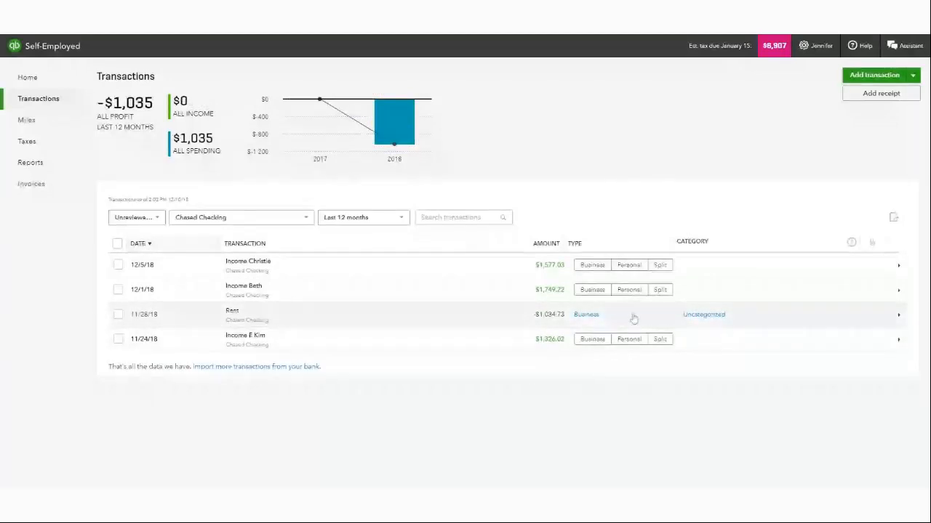
pyautogui.click(709, 315)
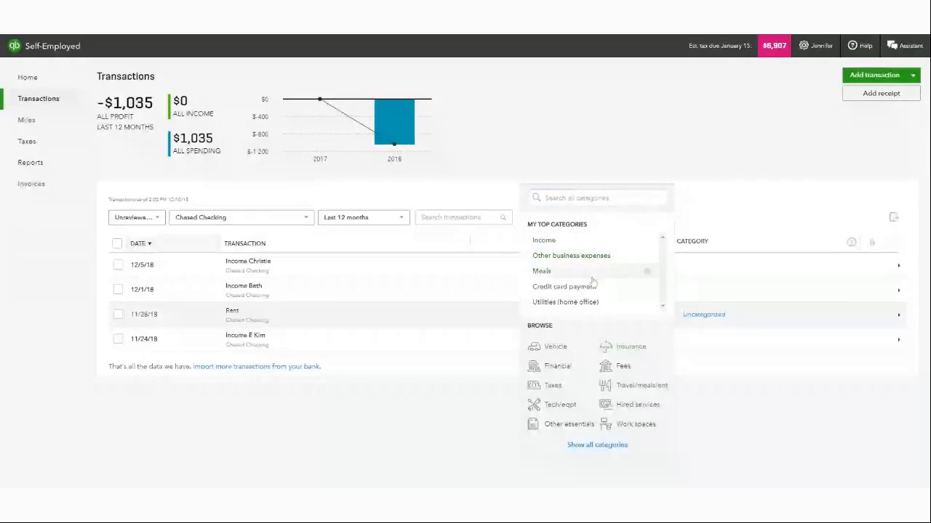
pyautogui.click(597, 444)
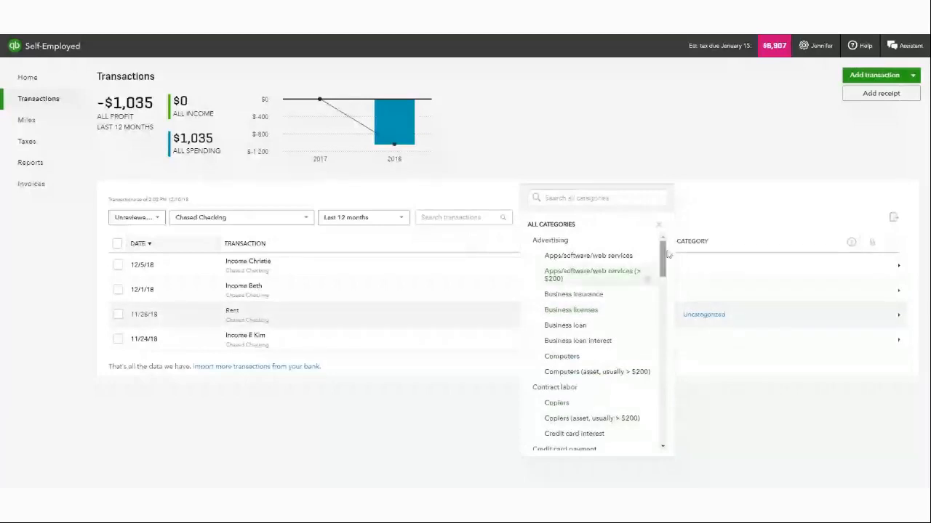
pyautogui.click(662, 446)
pyautogui.moveTo(664, 450); pyautogui.dragTo(667, 452)
pyautogui.moveTo(664, 377); pyautogui.dragTo(664, 329)
pyautogui.click(612, 199)
pyautogui.write('ren')
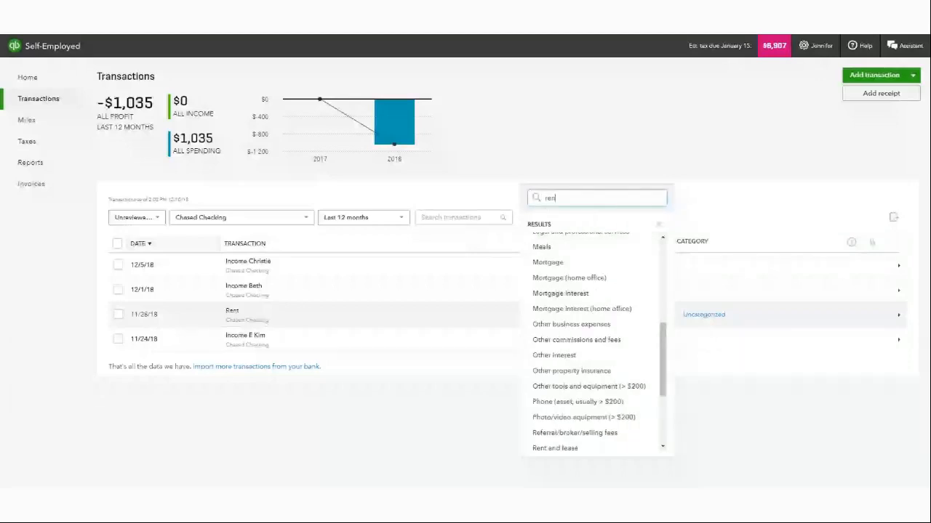
pyautogui.write('t')
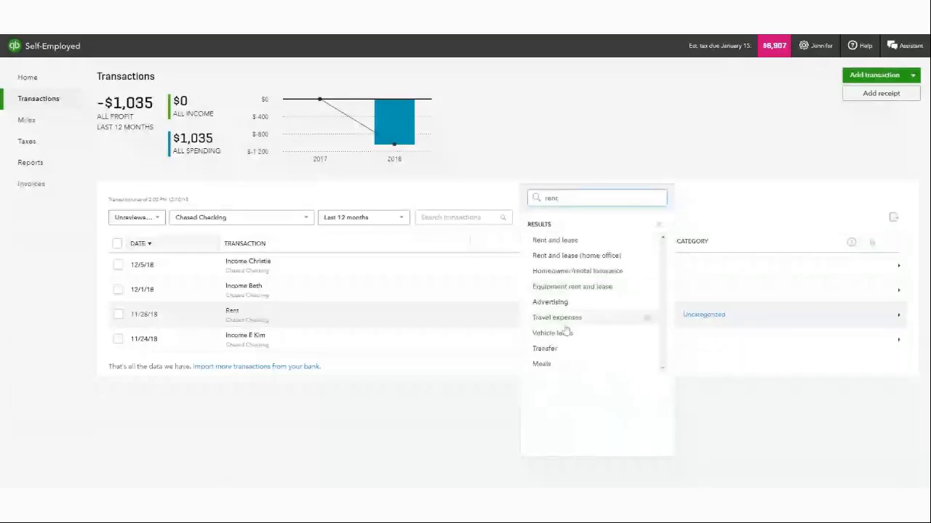
pyautogui.click(555, 240)
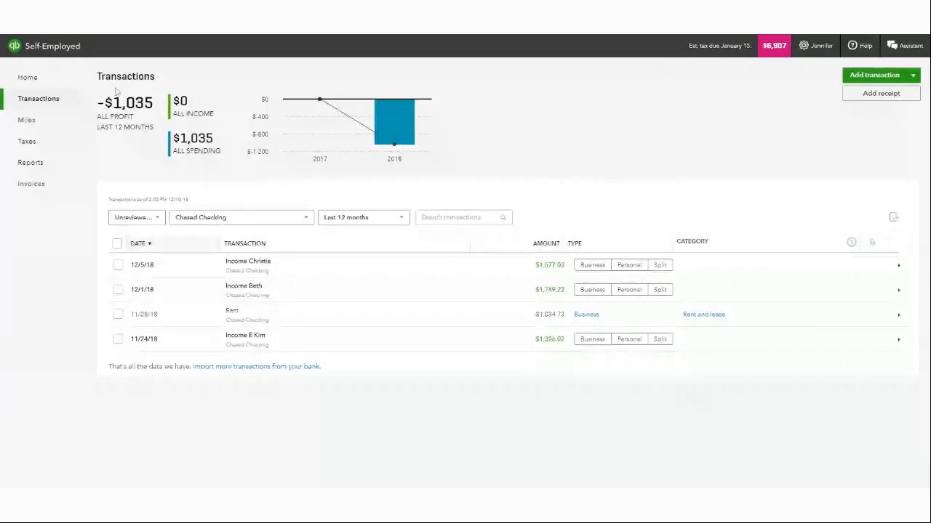
# Show all transaction types for Chased Checking and look through the list
pyautogui.click(134, 218)
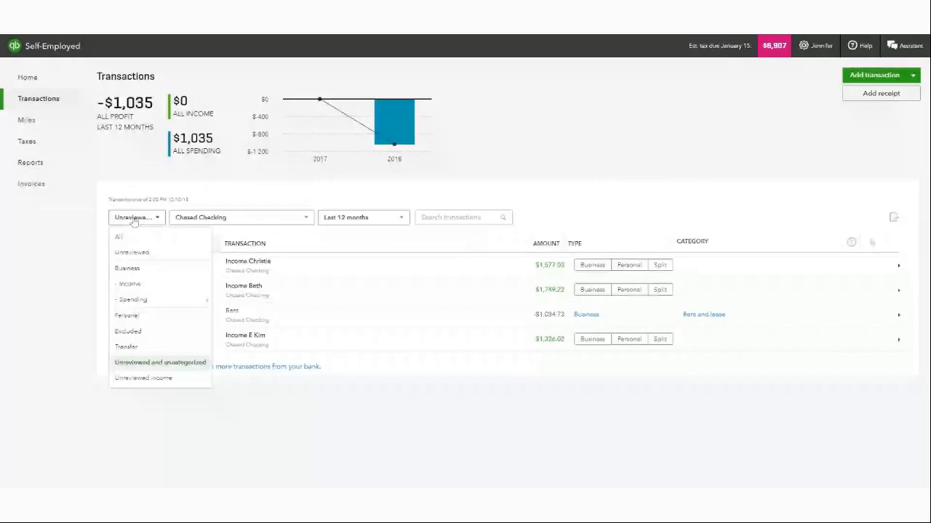
pyautogui.click(119, 237)
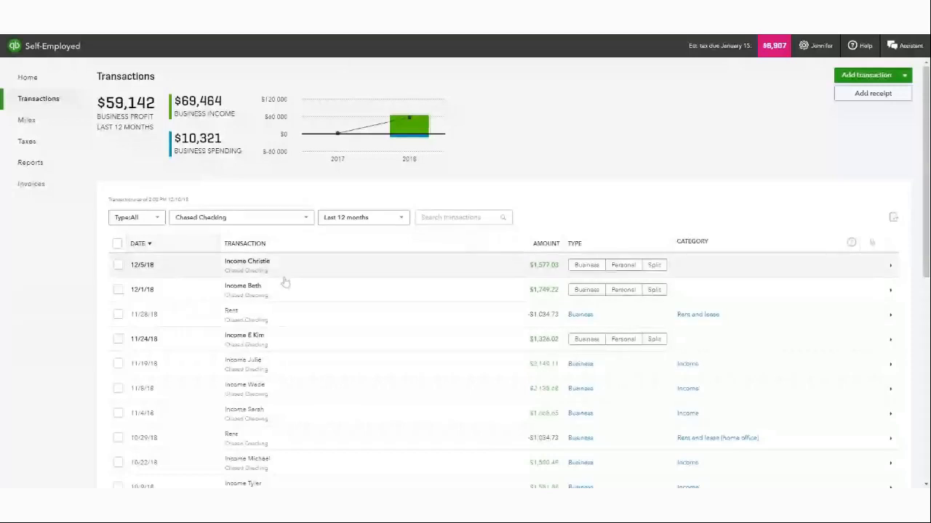
pyautogui.scroll(-1, 304, 268)
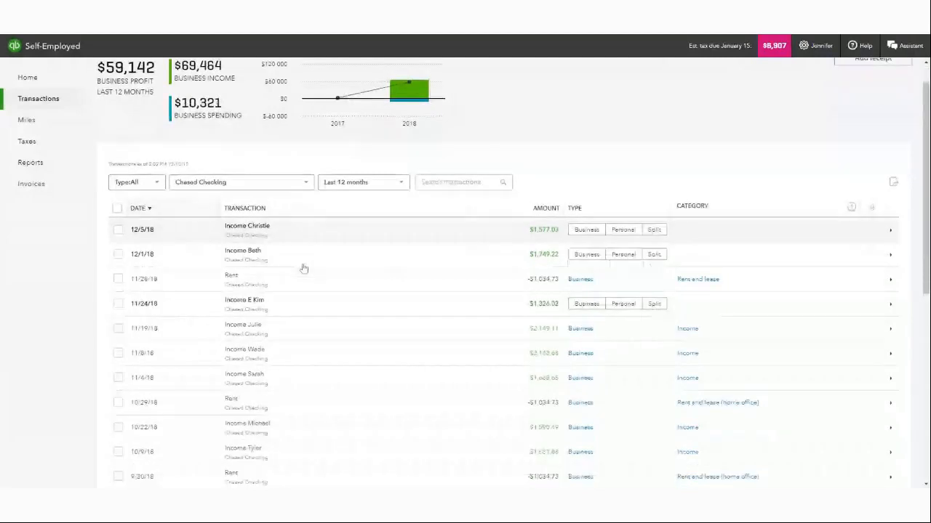
pyautogui.scroll(-1, 587, 228)
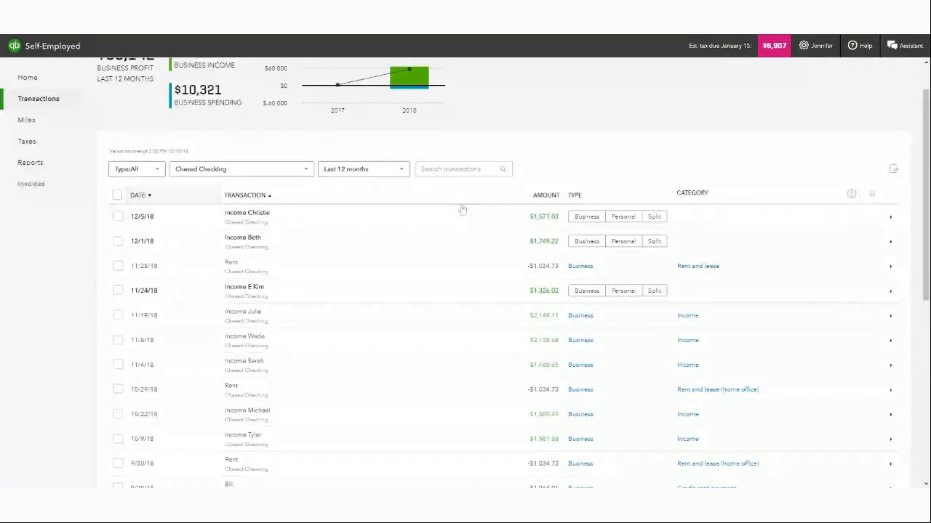
pyautogui.scroll(-1, 513, 429)
pyautogui.scroll(2, 489, 314)
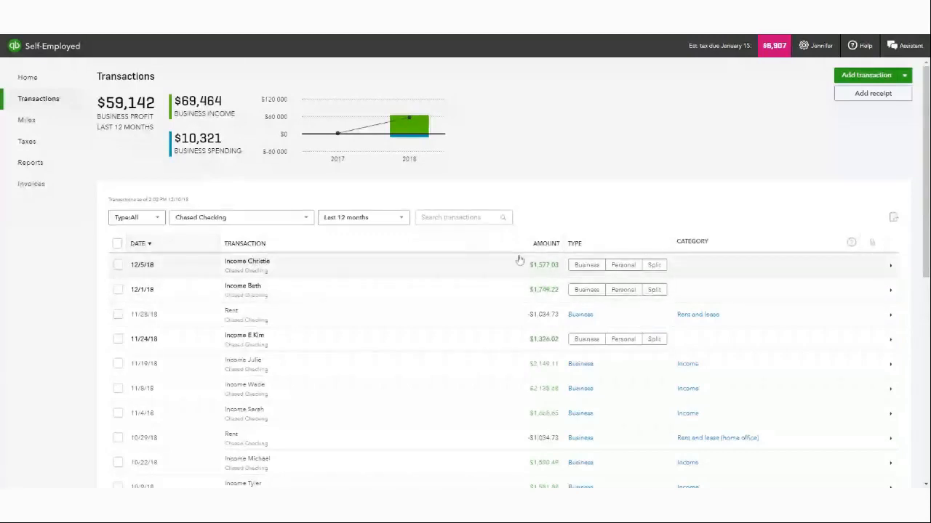
# Classify the 12/5/18 income transaction as Business and look over the rest of the list
pyautogui.click(576, 265)
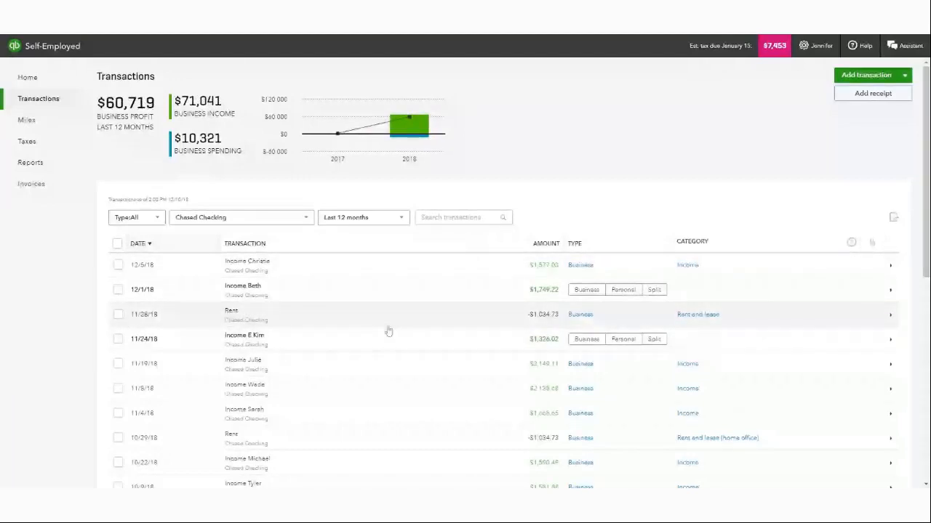
pyautogui.scroll(-1, 388, 332)
pyautogui.scroll(-3, 487, 291)
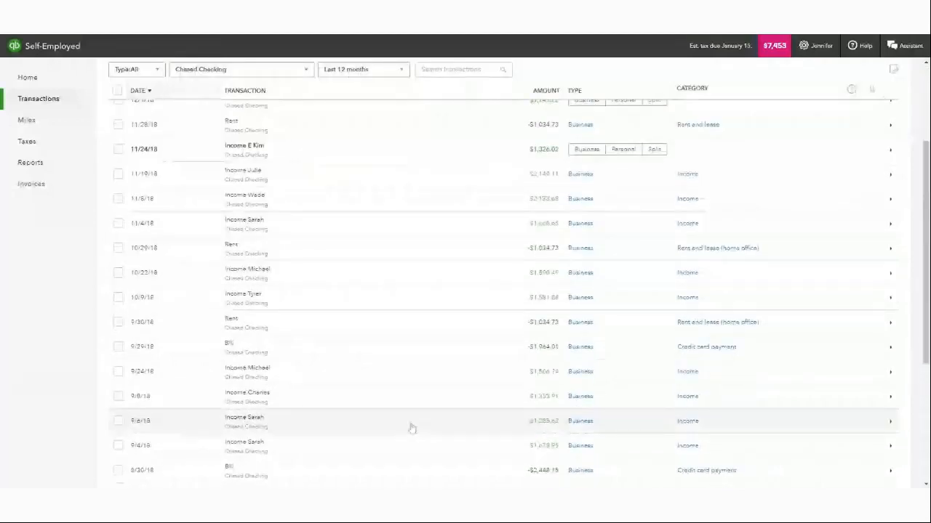
pyautogui.scroll(3, 568, 250)
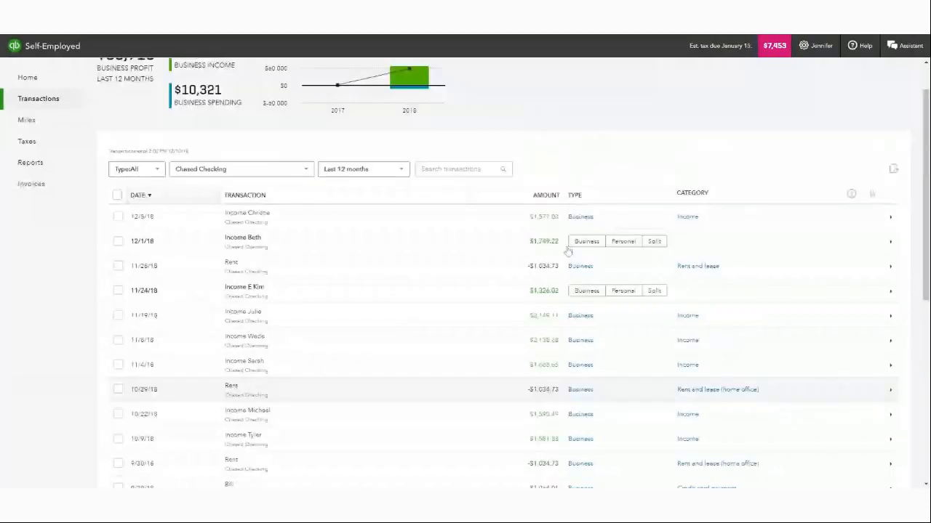
# Filter the transactions to Unreviewed across all accounts and look over the list
pyautogui.click(157, 171)
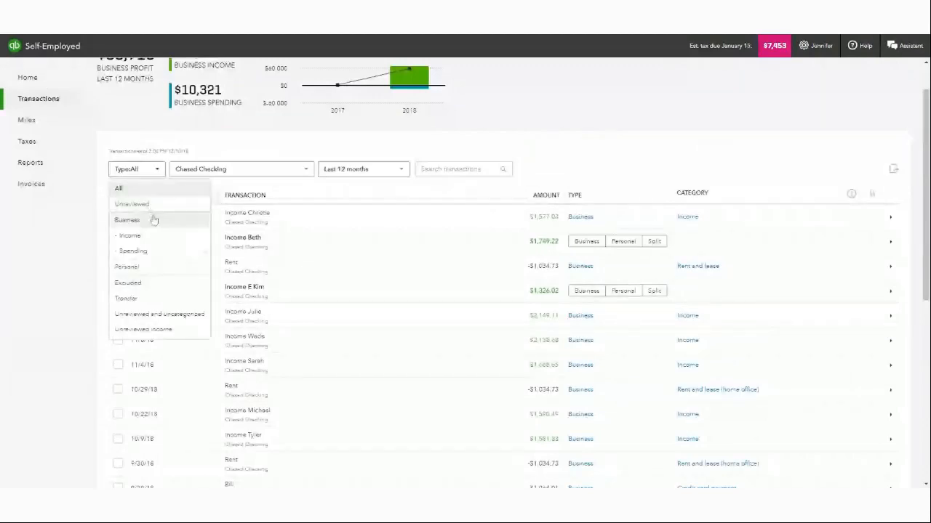
pyautogui.click(153, 220)
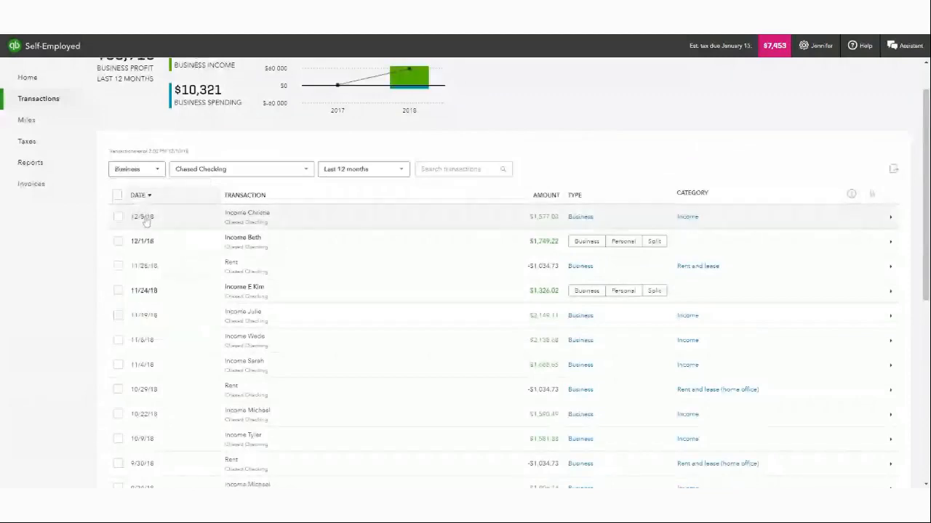
pyautogui.click(155, 169)
pyautogui.click(135, 202)
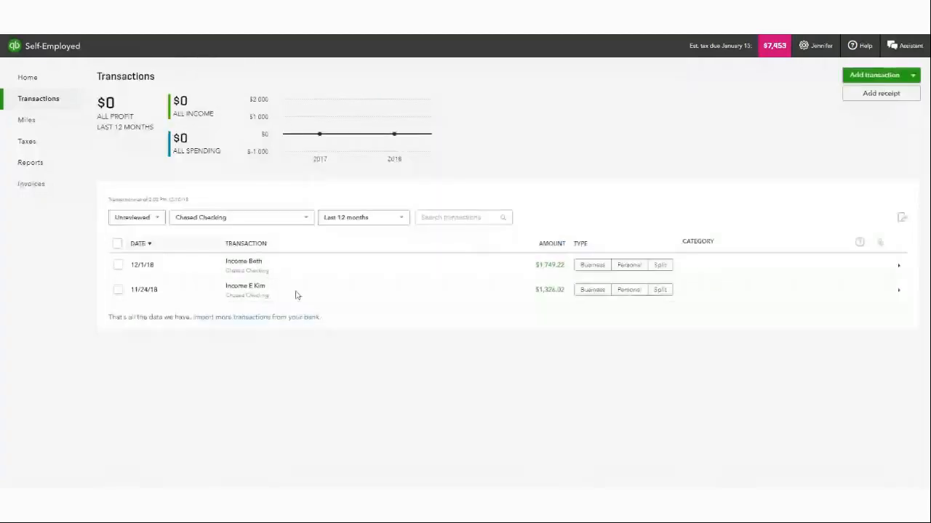
pyautogui.click(251, 218)
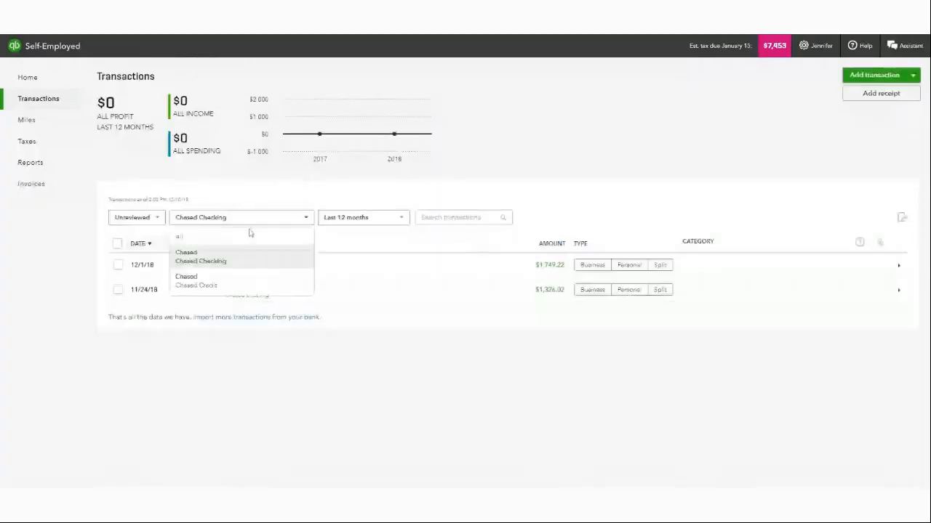
pyautogui.click(208, 238)
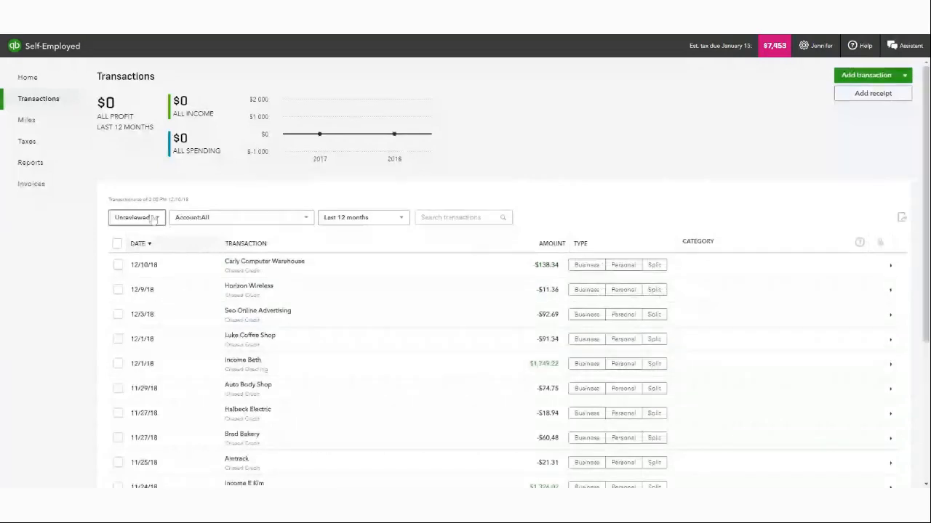
pyautogui.scroll(-1, 389, 314)
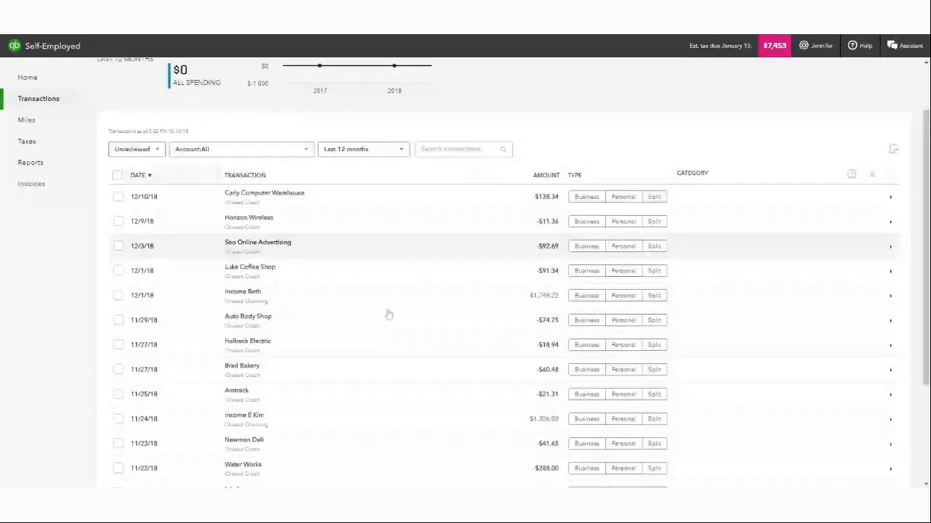
pyautogui.scroll(1, 389, 314)
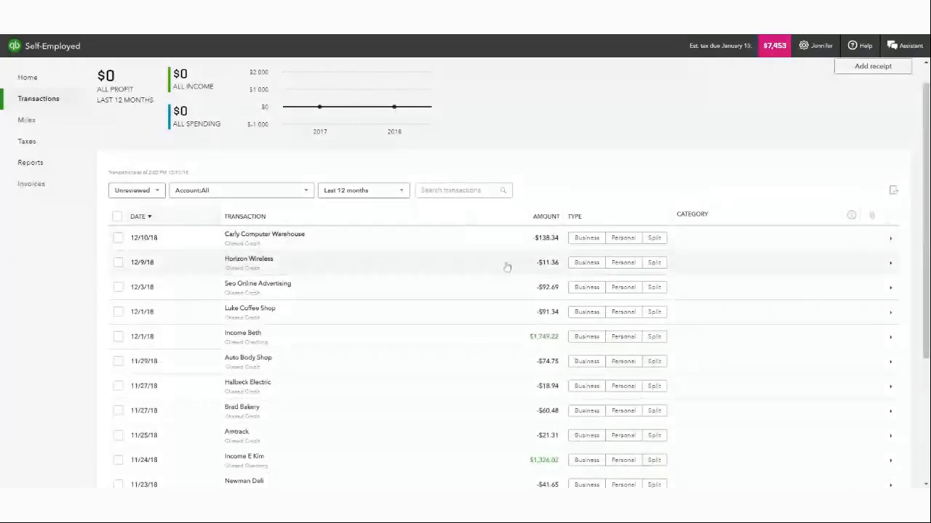
# Classify the 12/10/18 Carly Computer Warehouse transaction as Business and choose Copiers as its category from the full category list
pyautogui.click(584, 241)
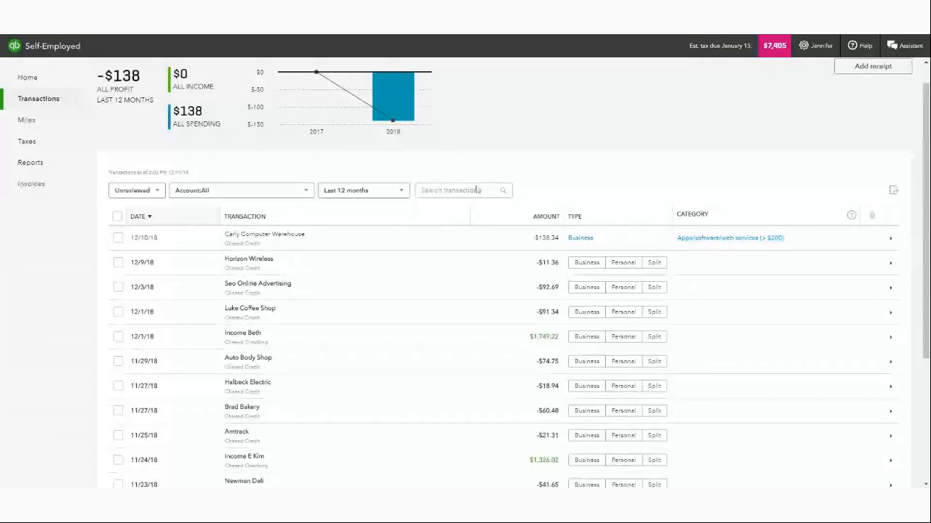
pyautogui.click(707, 243)
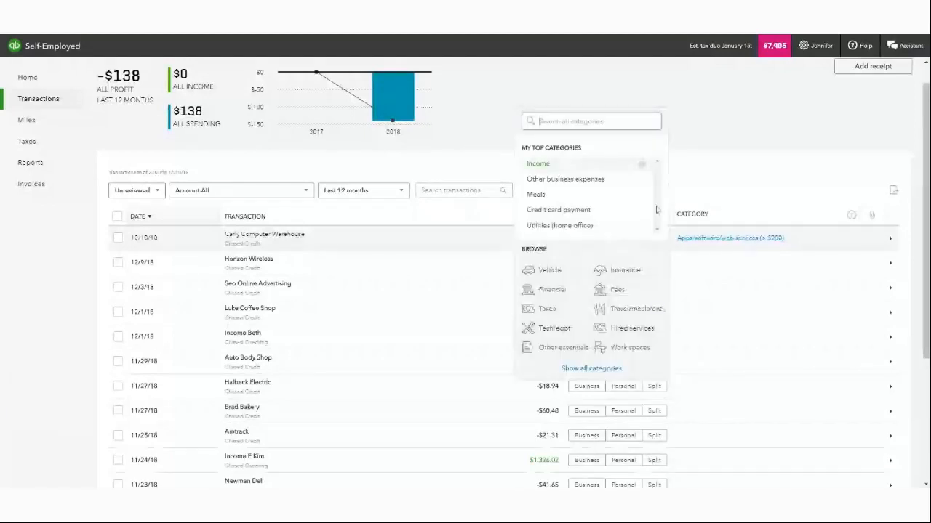
pyautogui.click(591, 369)
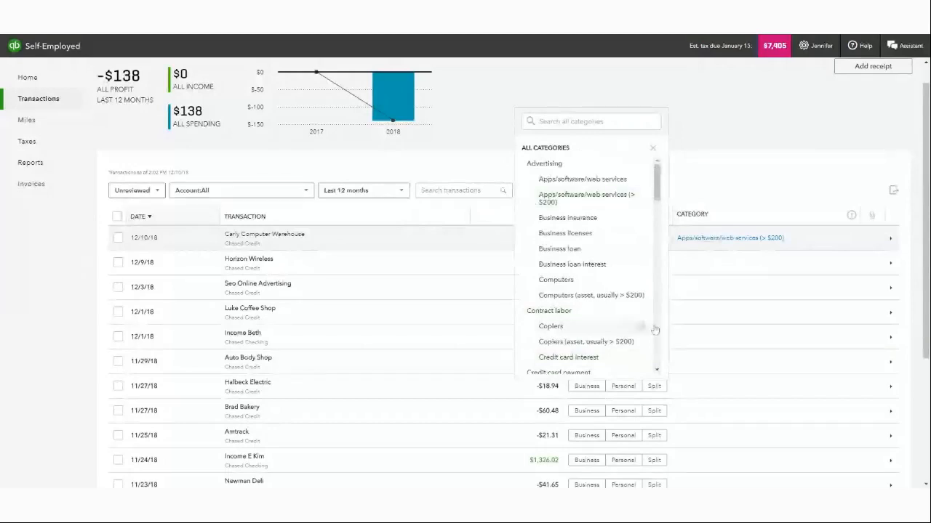
pyautogui.click(657, 373)
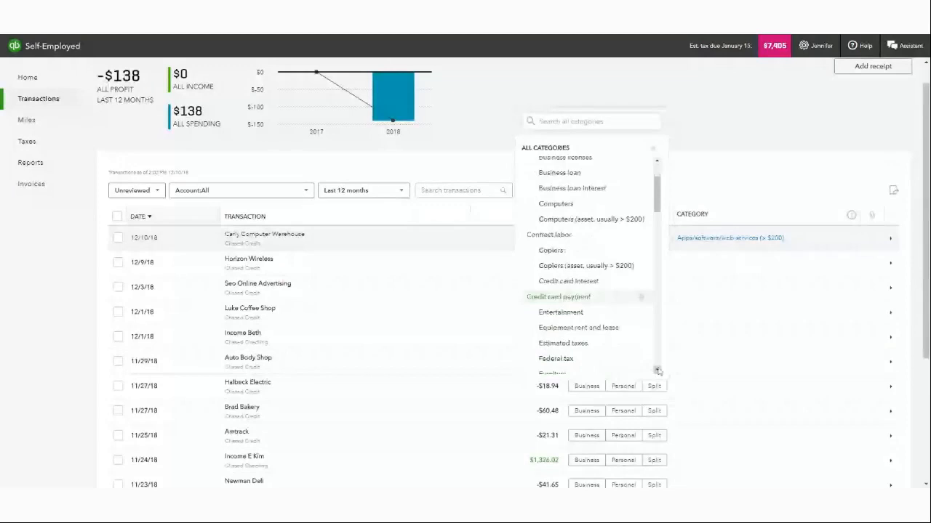
pyautogui.click(658, 371)
pyautogui.click(658, 372)
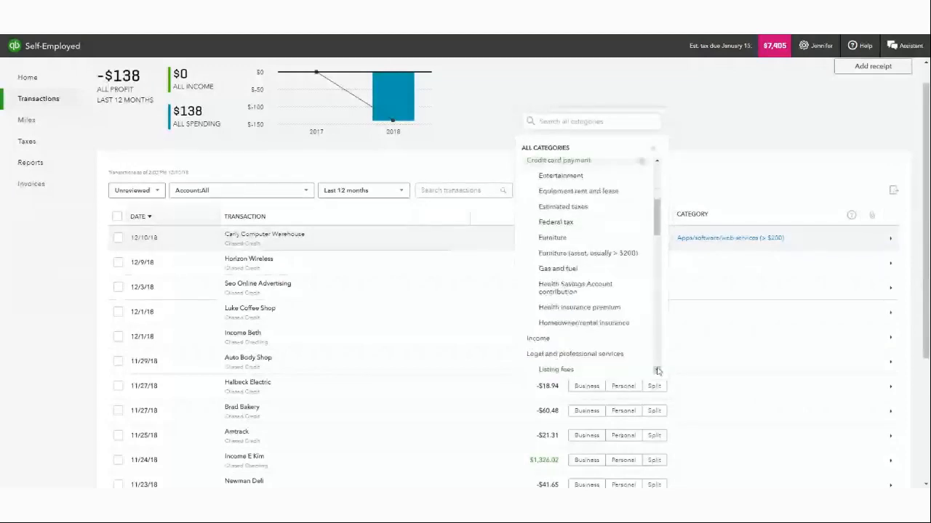
pyautogui.click(657, 372)
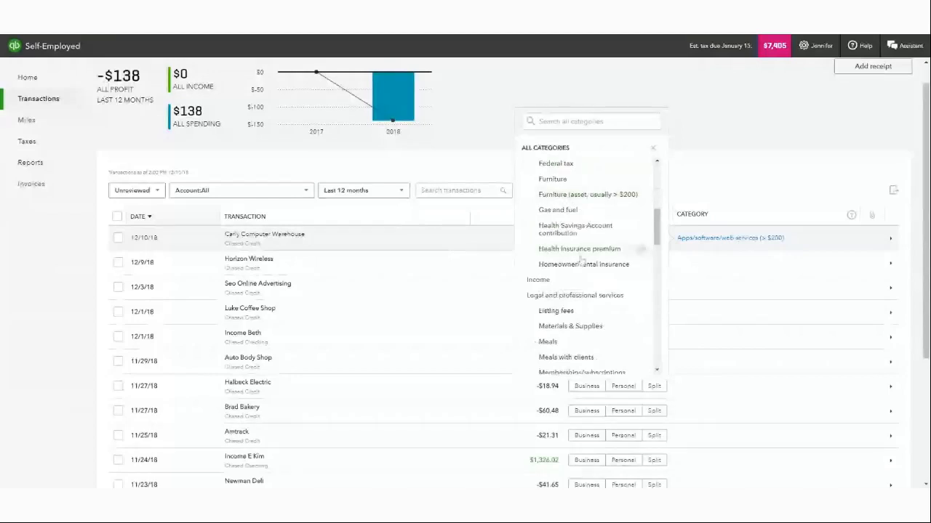
pyautogui.click(657, 372)
pyautogui.click(658, 372)
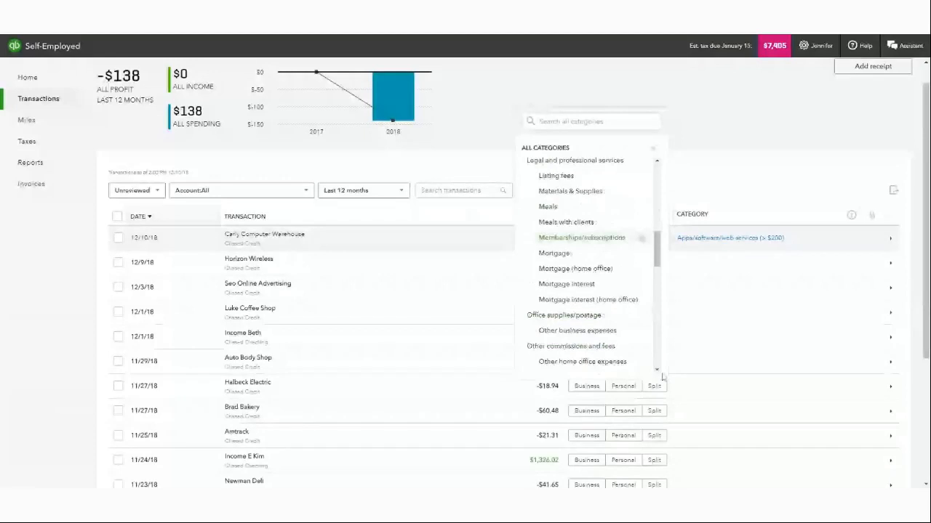
pyautogui.click(657, 161)
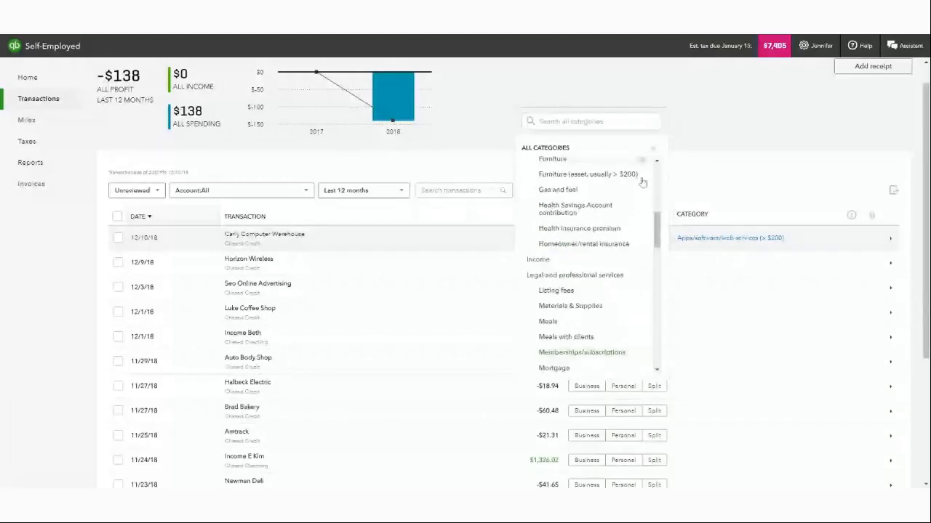
pyautogui.scroll(1, 632, 232)
pyautogui.scroll(2, 574, 288)
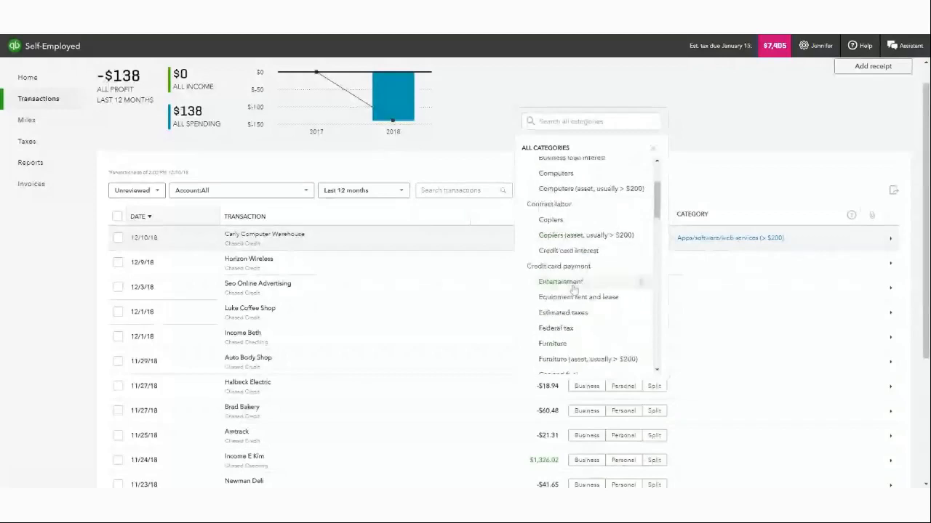
pyautogui.click(574, 234)
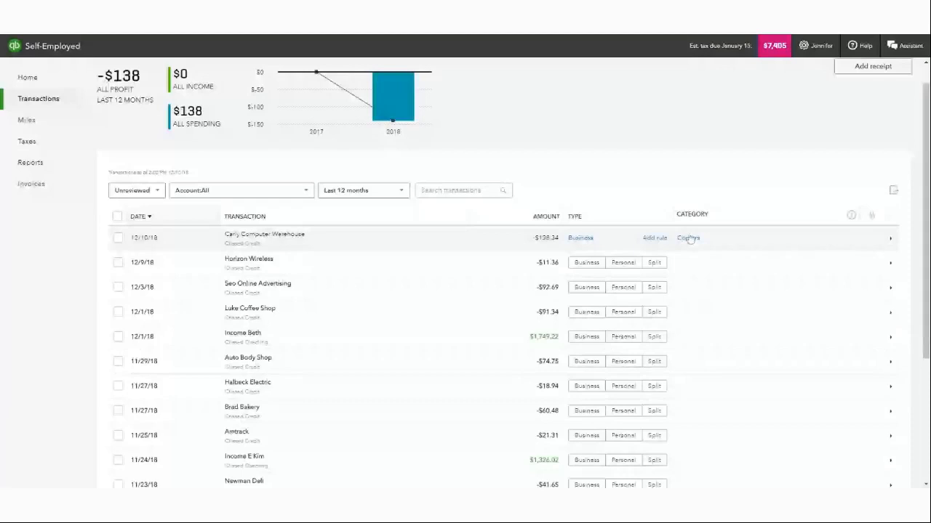
# Classify the 12/3/18 Seo Online Advertising and 12/1/18 Luke Coffee Shop transactions as Business
pyautogui.scroll(-1, 624, 255)
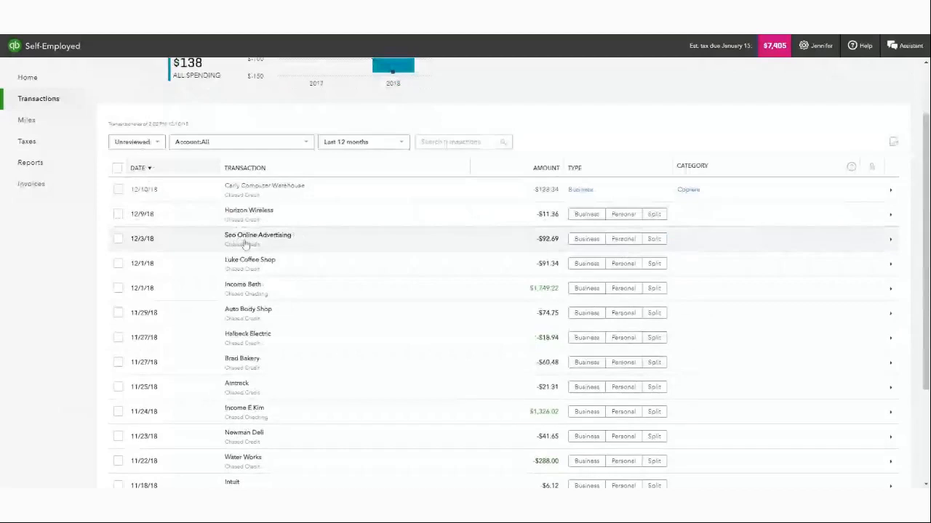
pyautogui.click(584, 239)
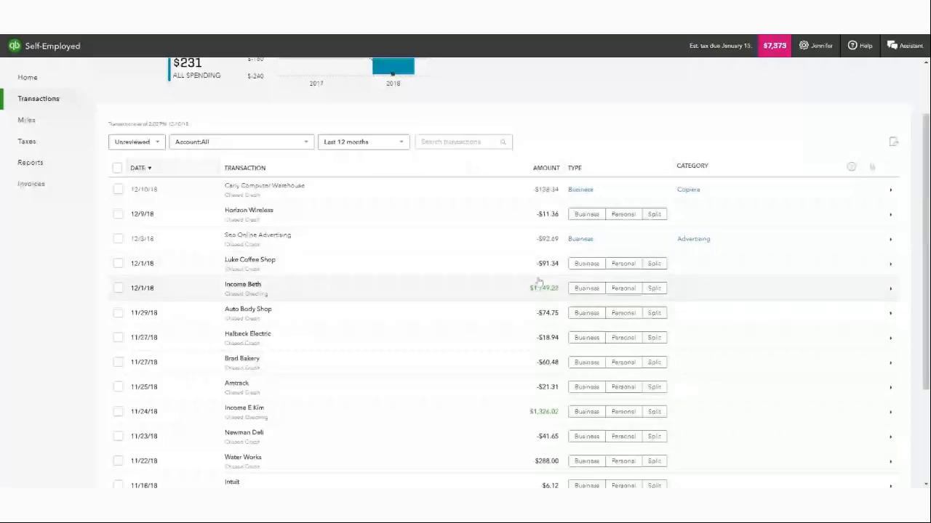
pyautogui.click(586, 264)
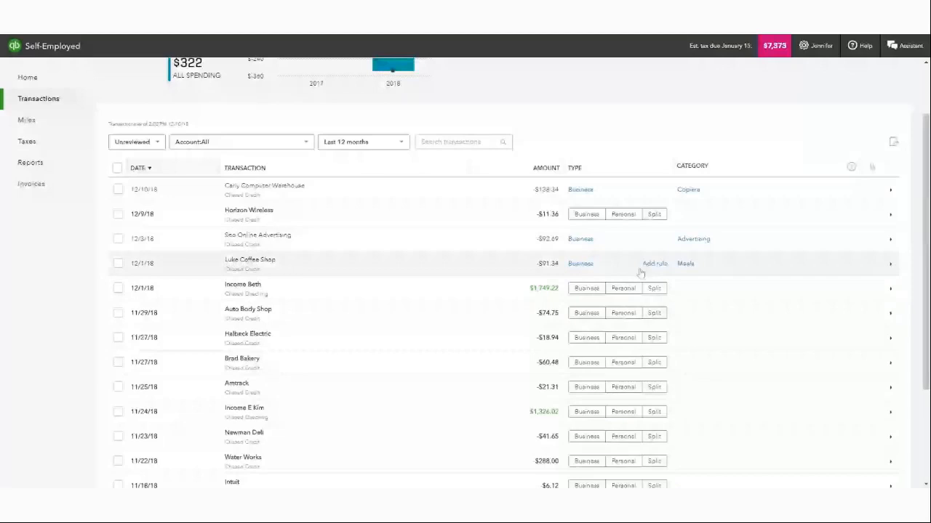
# Classify the 11/29/18 Auto Body Shop and 11/27/18 Halbeck Electric transactions as Personal
pyautogui.scroll(-1, 317, 337)
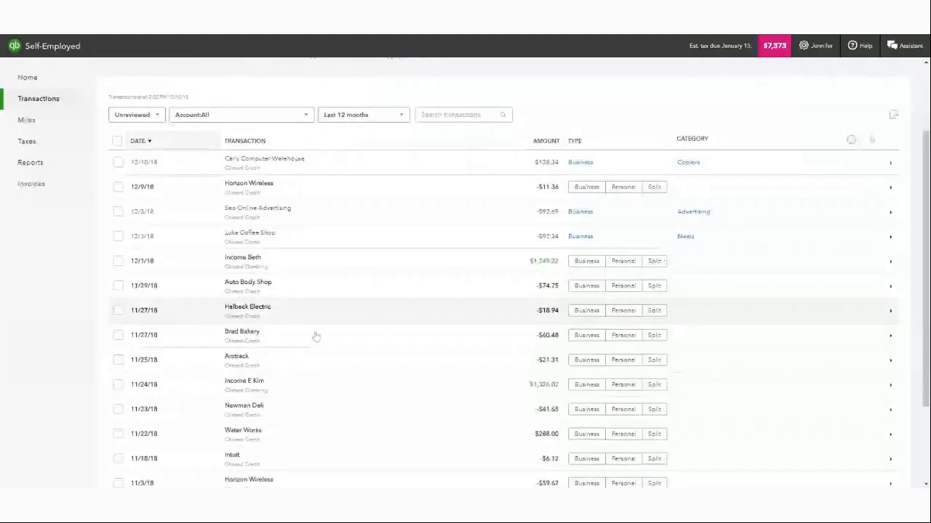
pyautogui.scroll(-1, 339, 331)
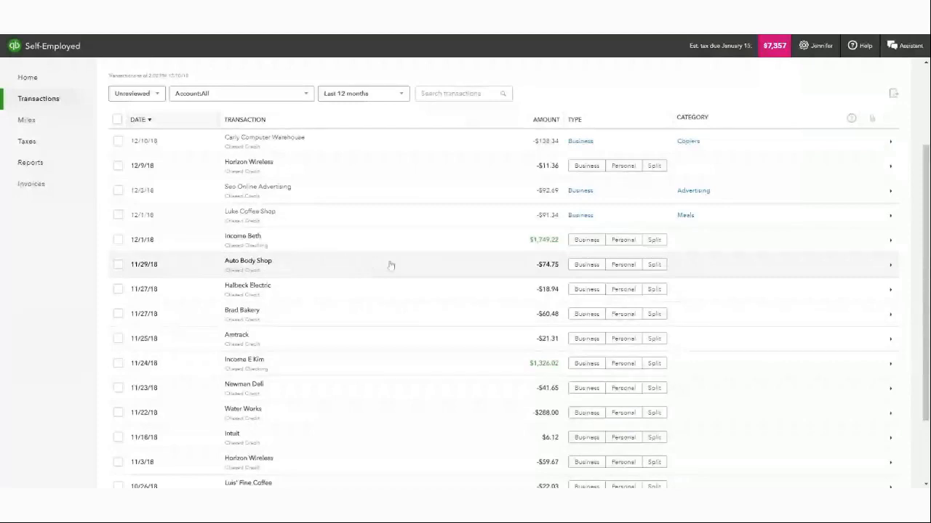
pyautogui.click(620, 266)
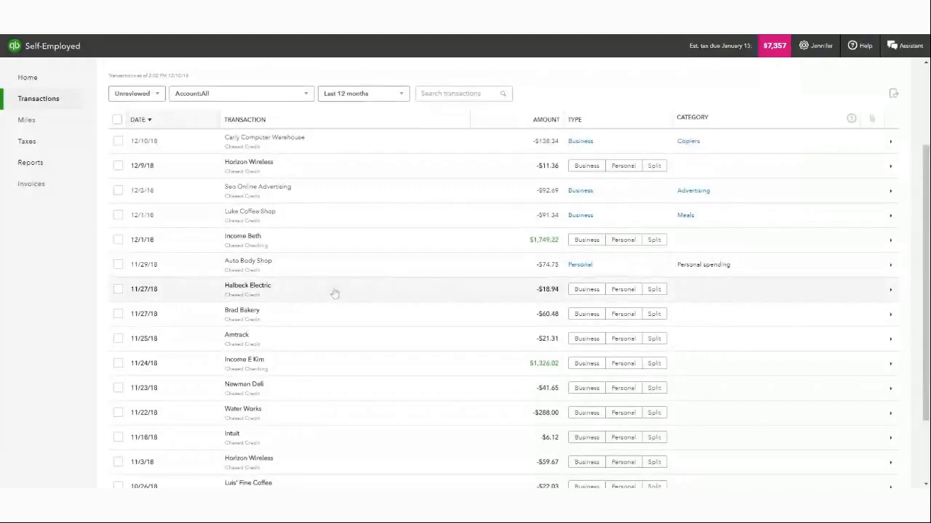
pyautogui.click(263, 289)
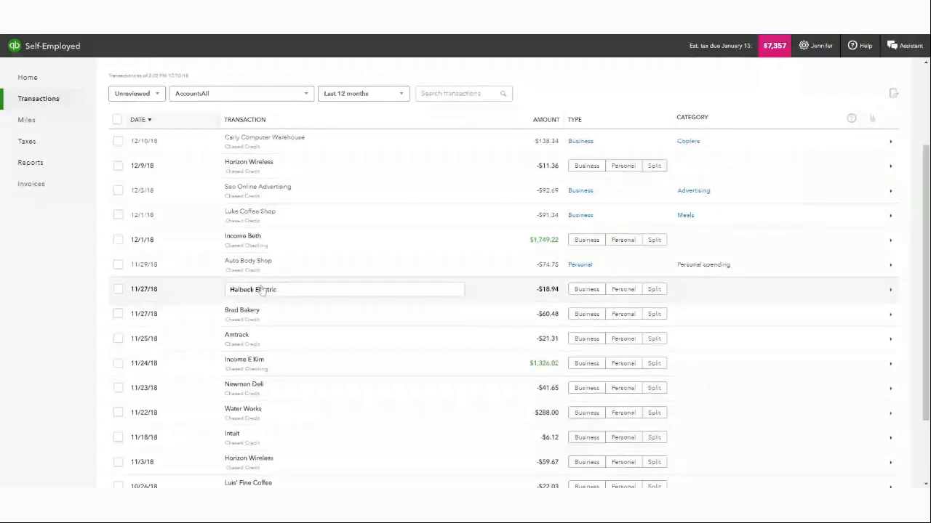
pyautogui.click(618, 289)
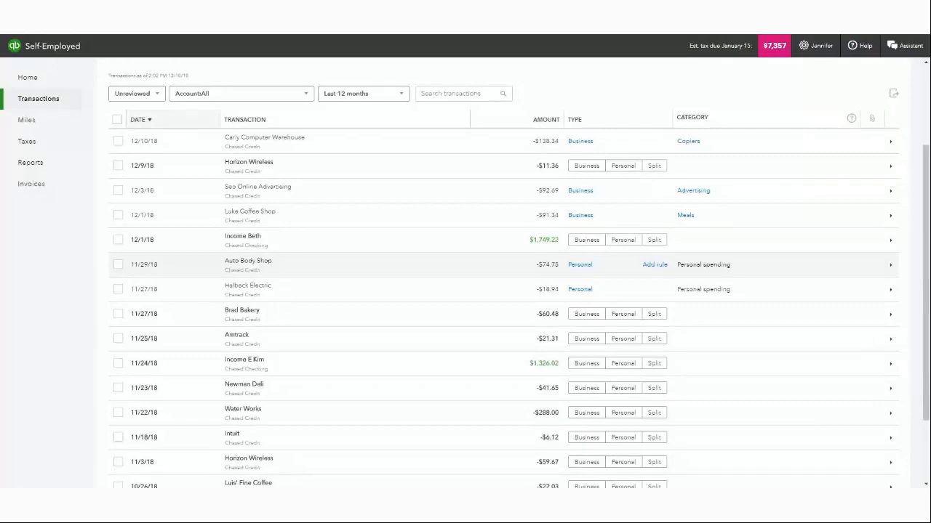
# Classify the Brad Bakery, Amtrack, 11/24/18 income and Newman Deli transactions as Personal
pyautogui.scroll(-1, 680, 261)
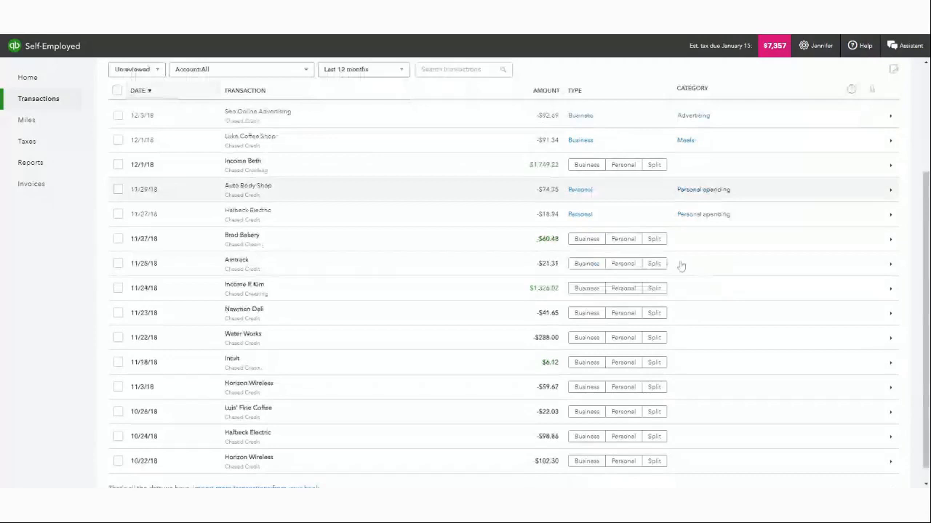
pyautogui.scroll(-1, 677, 264)
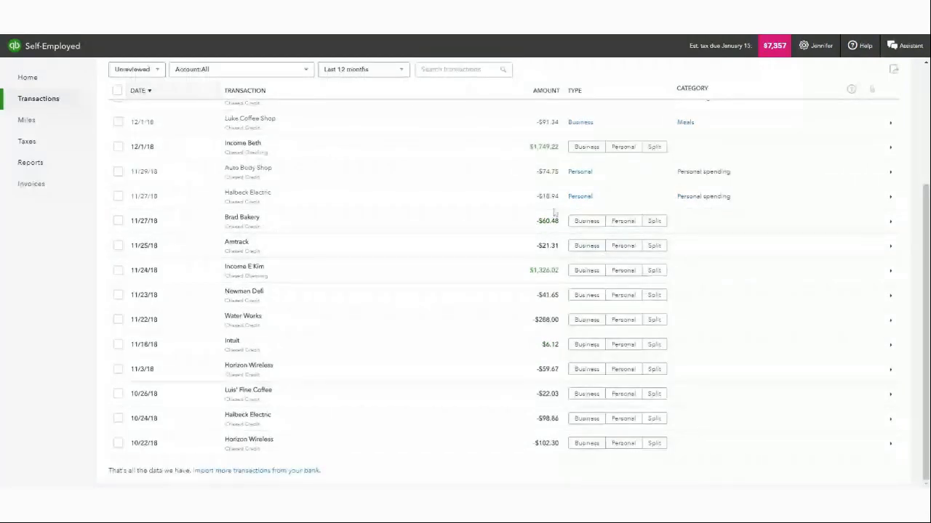
pyautogui.click(623, 220)
pyautogui.click(623, 245)
pyautogui.click(623, 270)
pyautogui.click(623, 295)
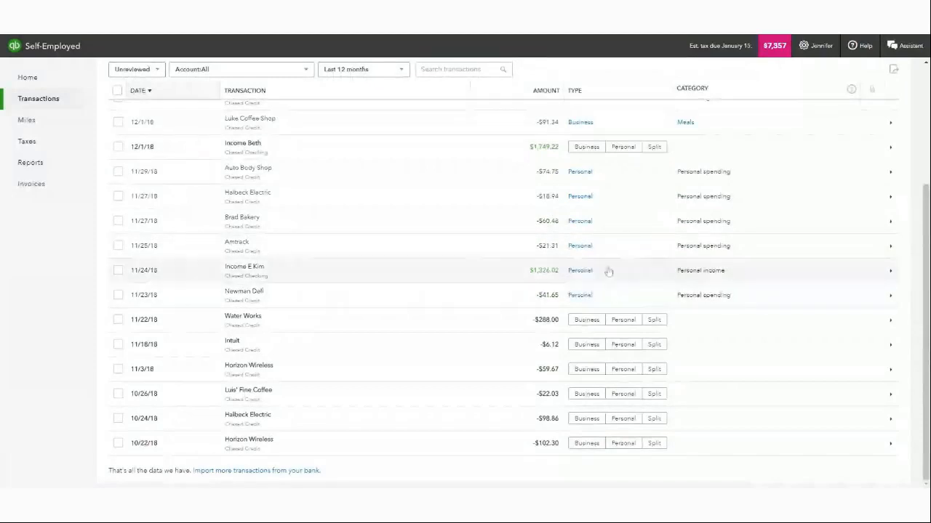
# Classify the 11/22/18 Water Works transaction as Business and look over the whole transaction list
pyautogui.click(586, 320)
pyautogui.scroll(3, 603, 325)
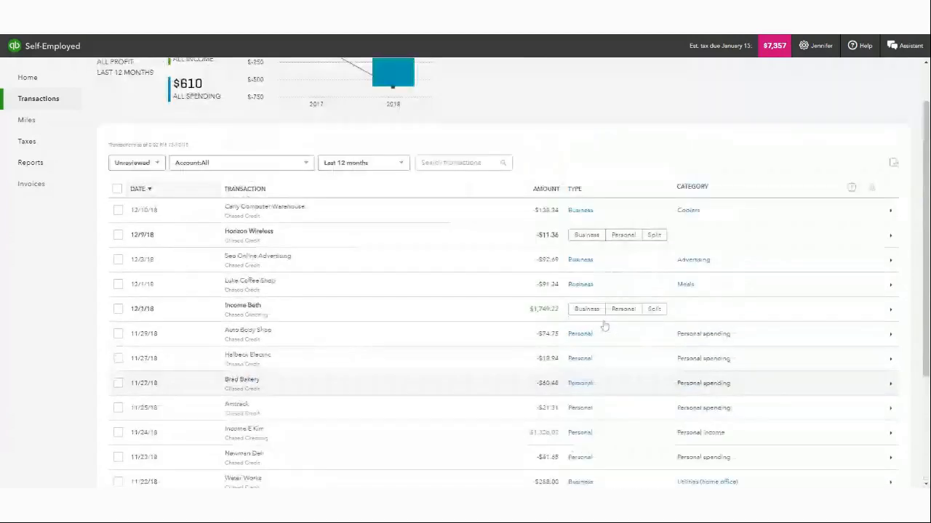
pyautogui.scroll(1, 603, 326)
pyautogui.scroll(-3, 604, 326)
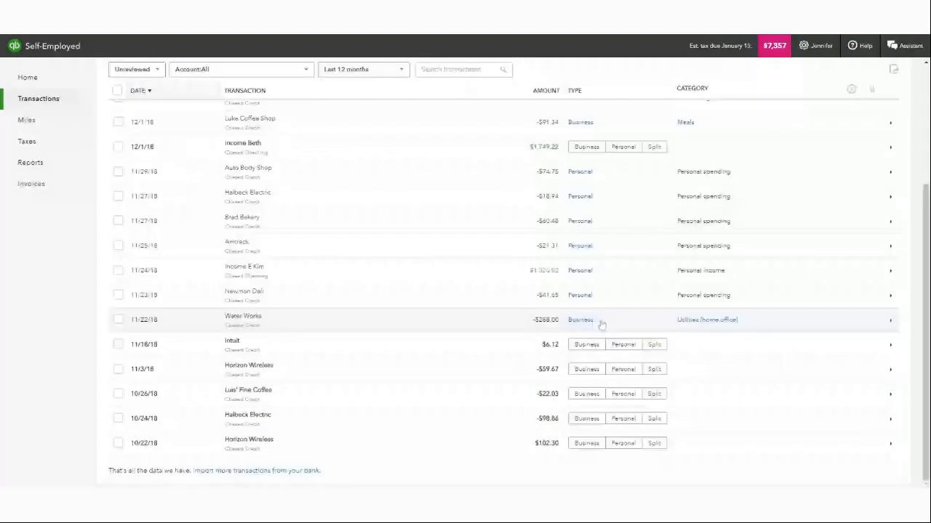
pyautogui.scroll(2, 601, 323)
pyautogui.scroll(1, 597, 320)
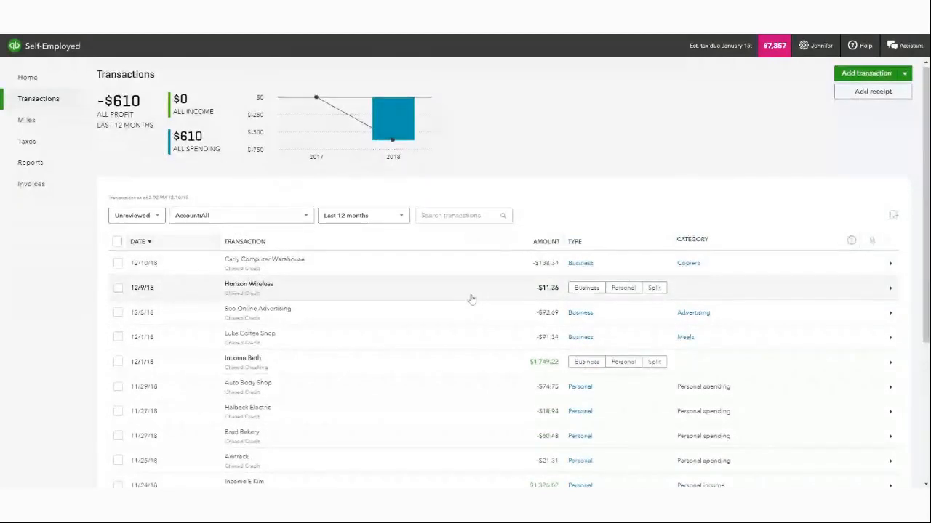
pyautogui.scroll(-1, 474, 303)
pyautogui.scroll(-1, 485, 317)
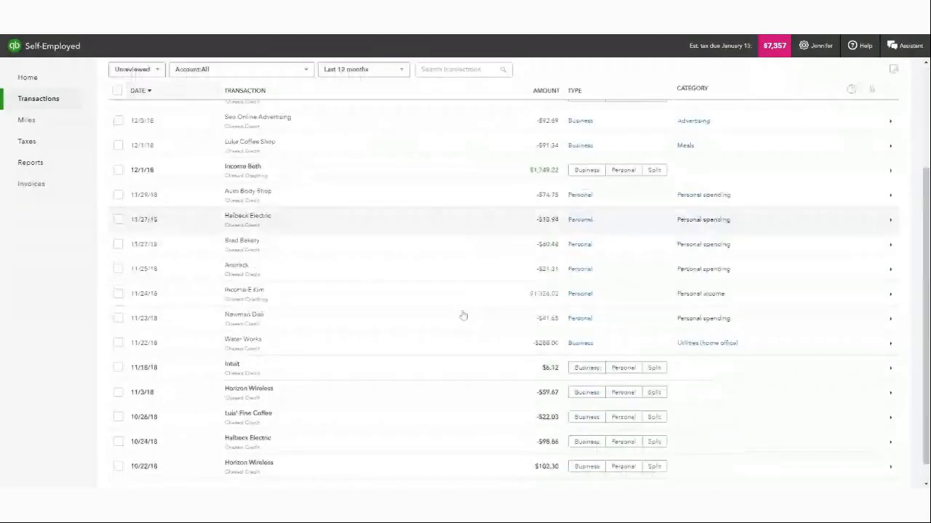
pyautogui.scroll(-1, 470, 320)
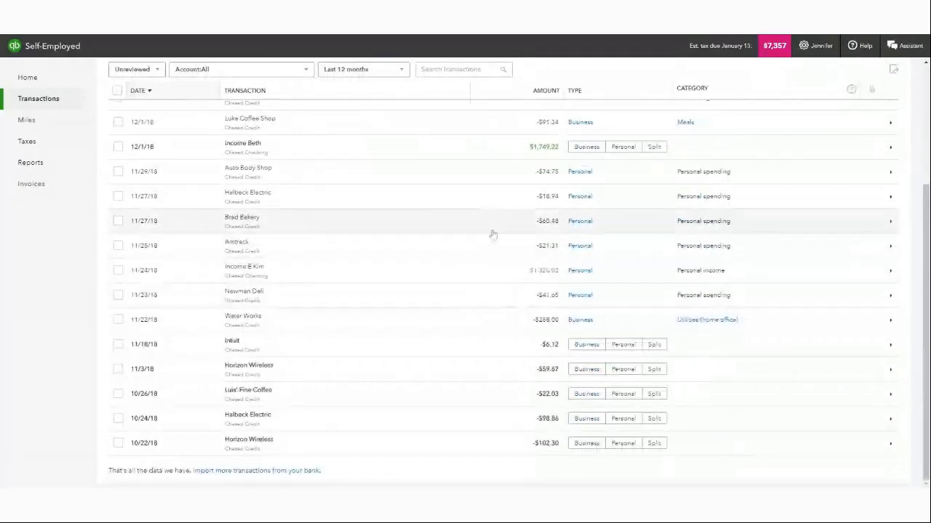
# Start splitting the 11/3/18 Horizon Wireless transaction between Business and Personal, setting the business line's category to Phone
pyautogui.moveTo(493, 213)
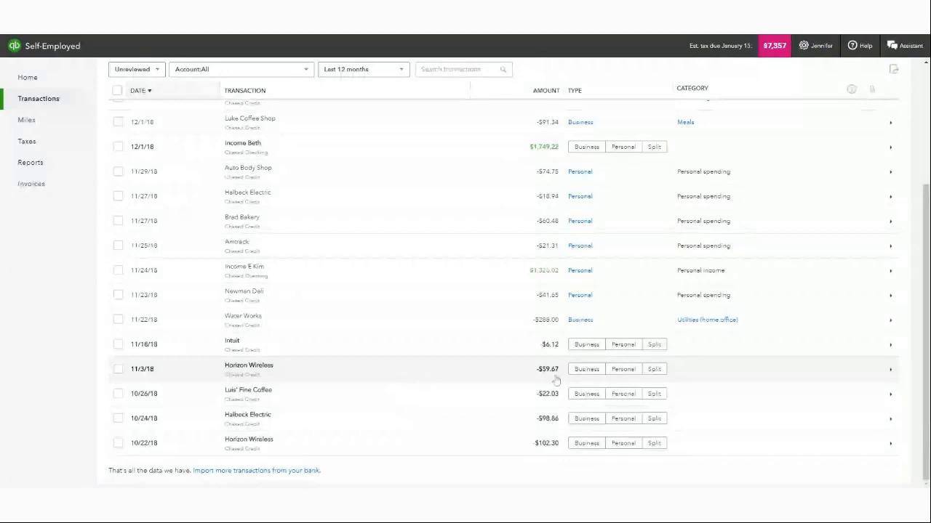
pyautogui.click(650, 373)
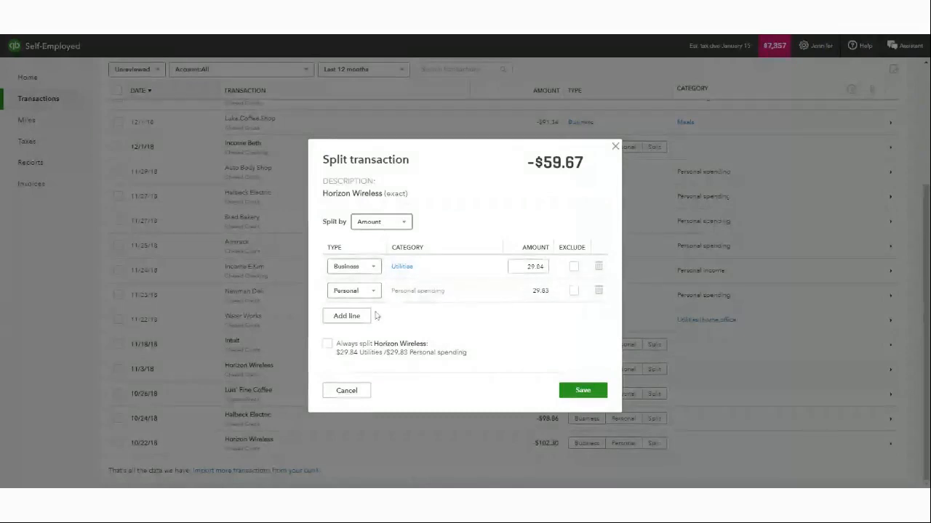
pyautogui.click(406, 270)
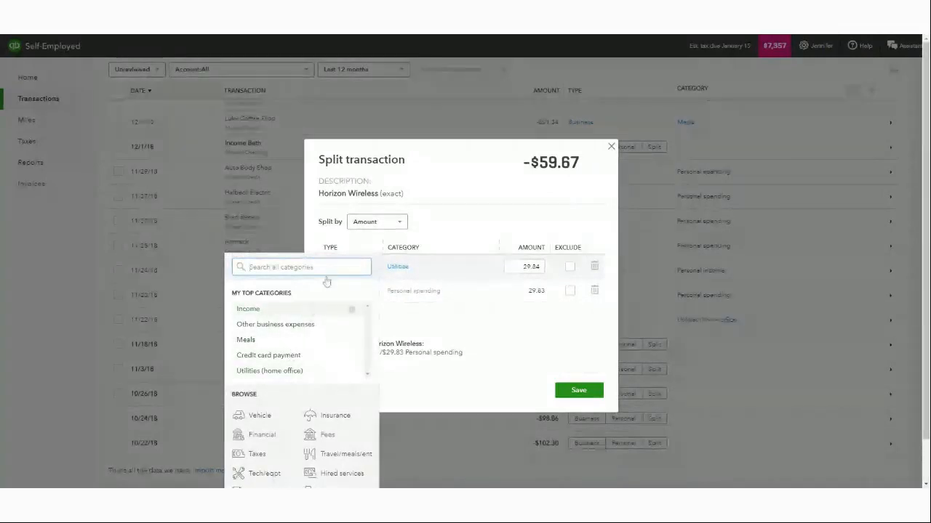
pyautogui.write('phone')
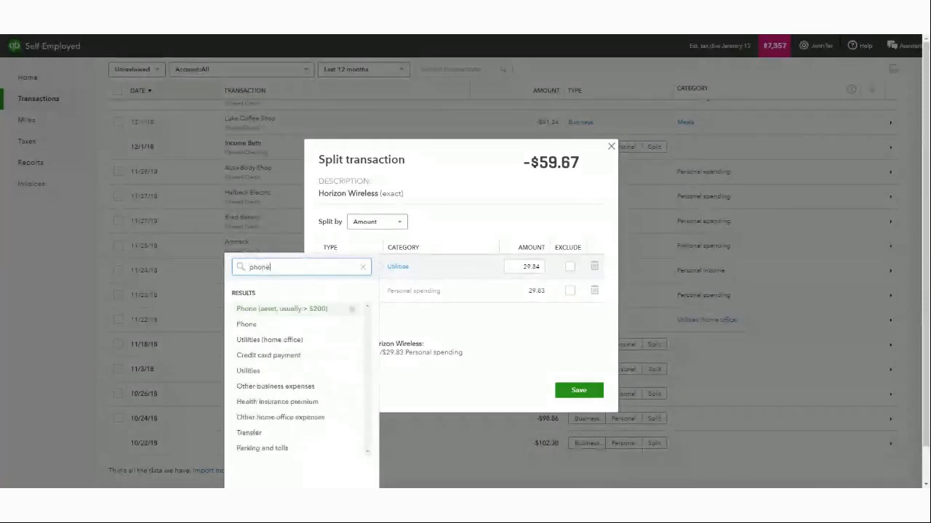
pyautogui.click(264, 324)
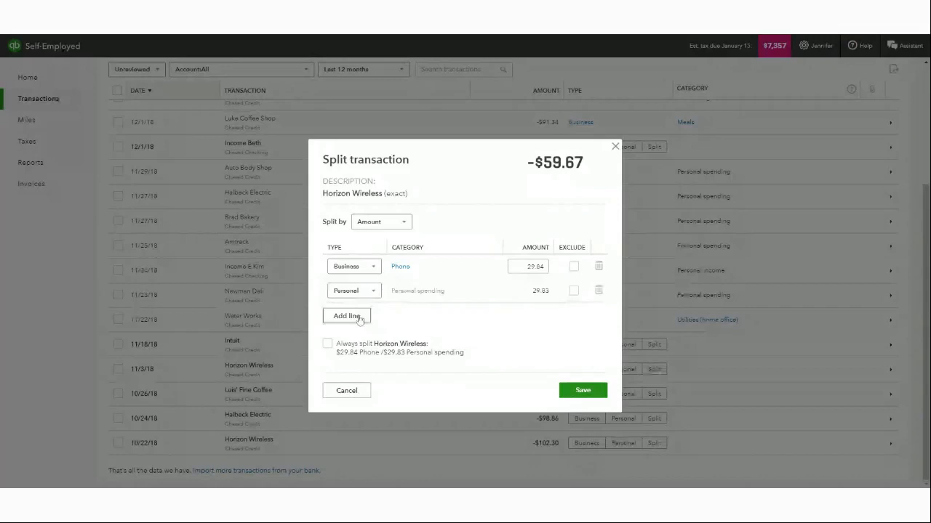
# Try adding three extra business lines to the Horizon Wireless split and remove them again
pyautogui.click(359, 317)
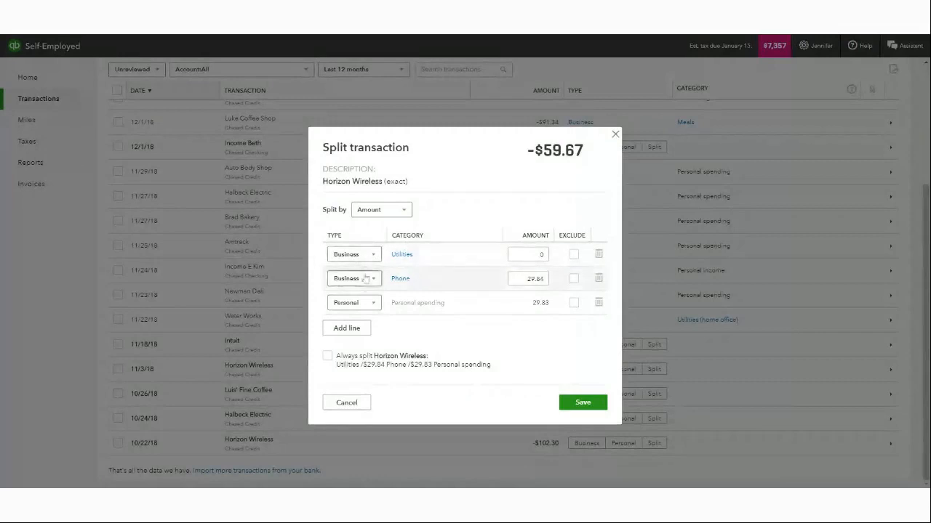
pyautogui.click(355, 329)
pyautogui.click(353, 340)
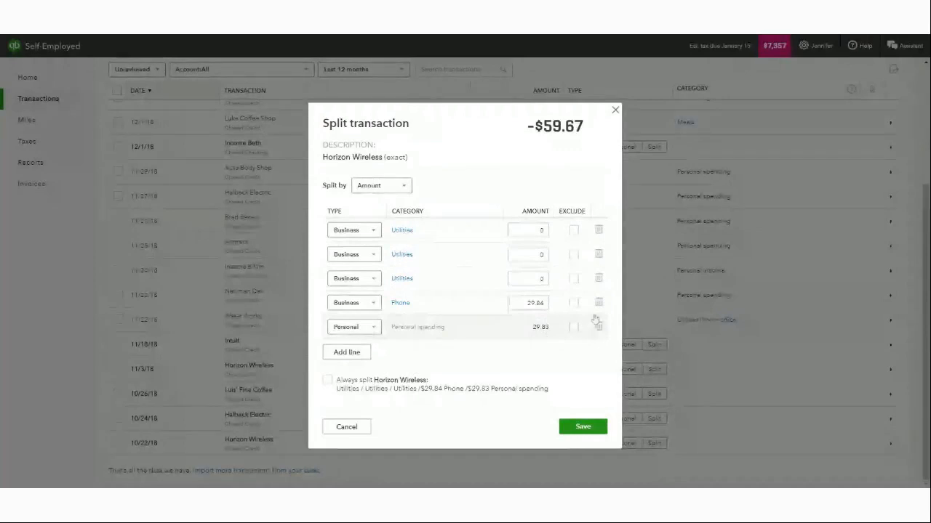
pyautogui.click(598, 278)
pyautogui.click(599, 266)
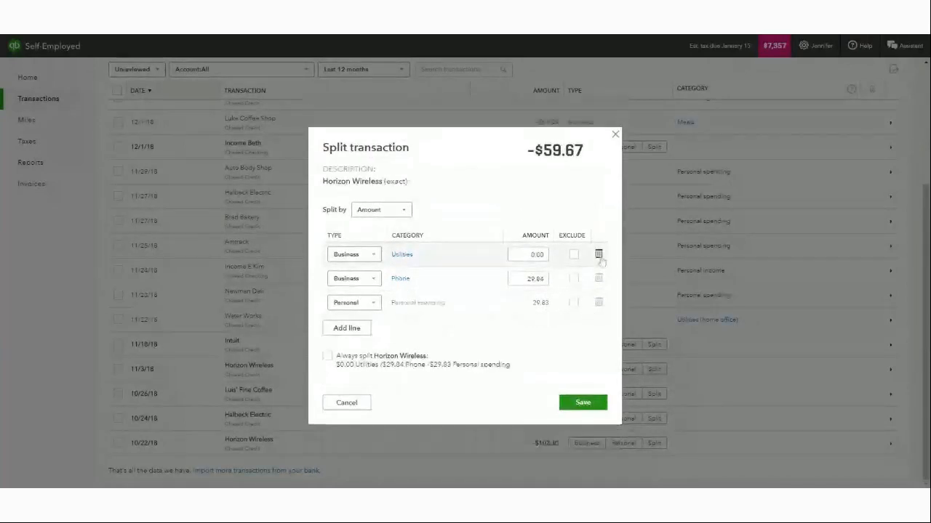
pyautogui.click(599, 256)
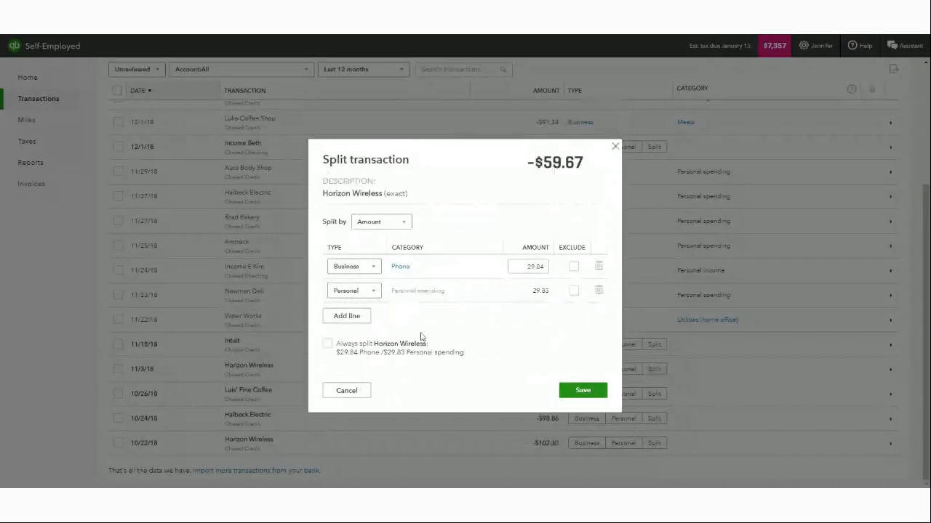
# Save the Horizon Wireless split and classify the 10/22/18 Horizon Wireless transaction as Business
pyautogui.click(588, 399)
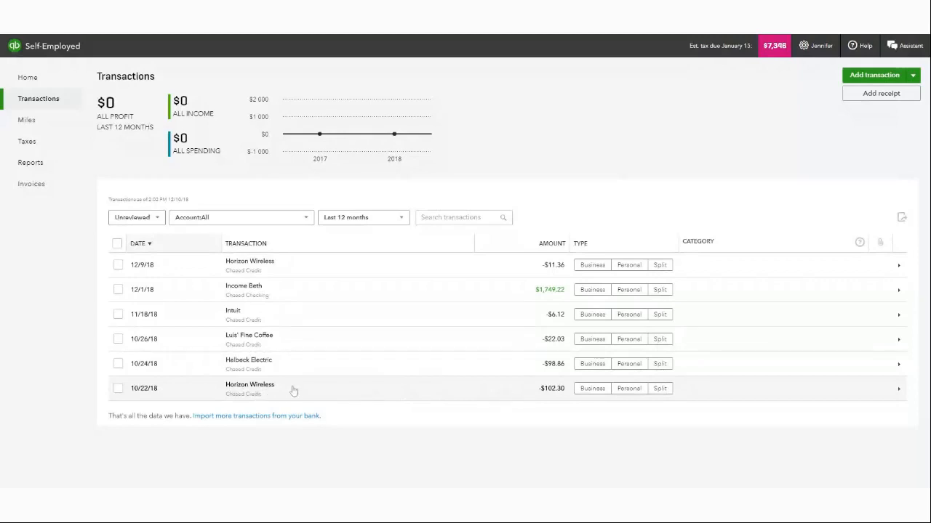
pyautogui.click(592, 389)
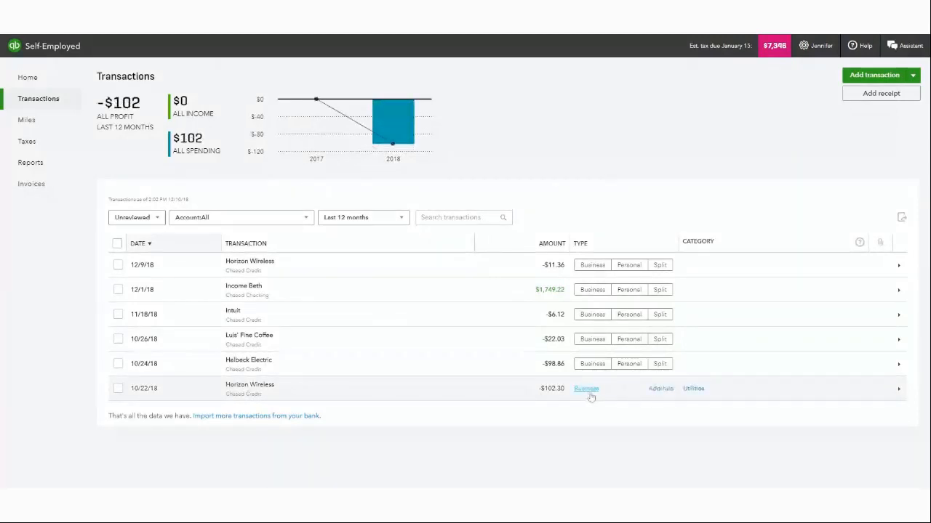
# Start a rule from the 10/22/18 Horizon Wireless transaction and set its category to Phone
pyautogui.click(659, 389)
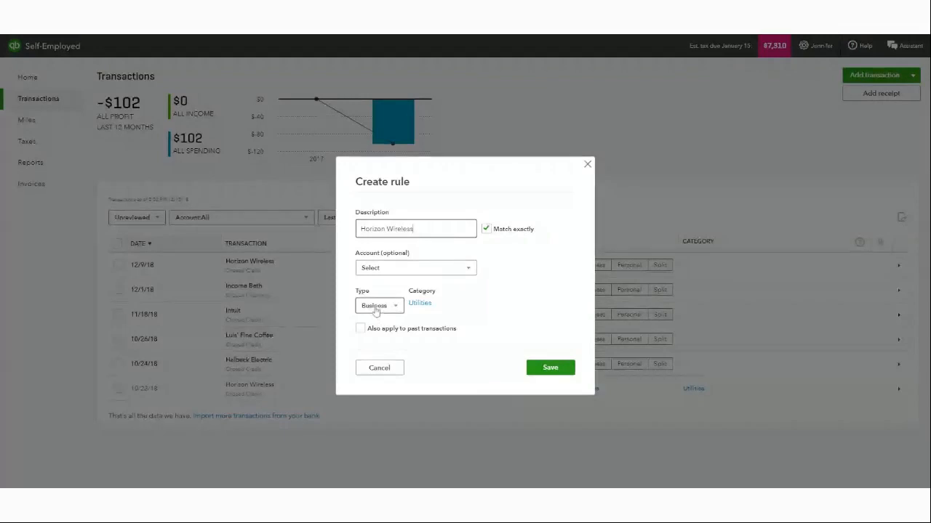
pyautogui.click(420, 304)
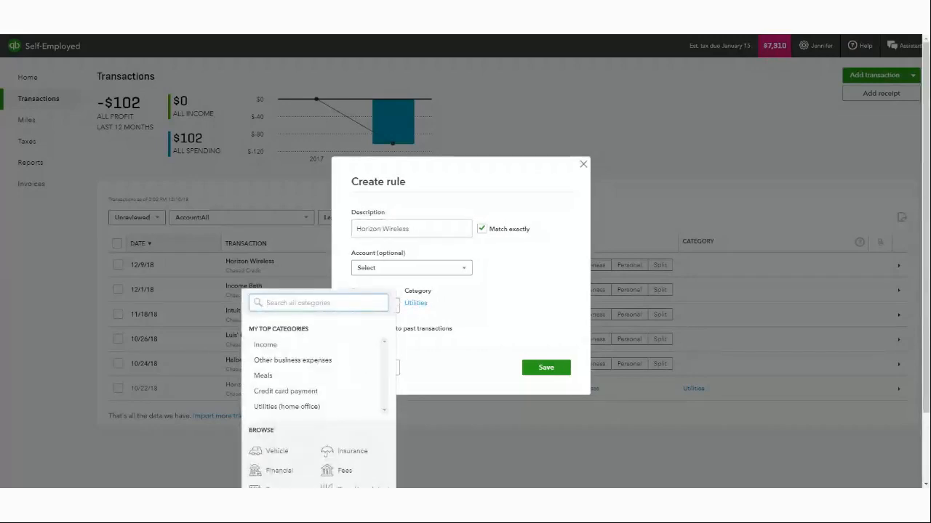
pyautogui.write('p')
pyautogui.press('BackSpace')
pyautogui.write('p')
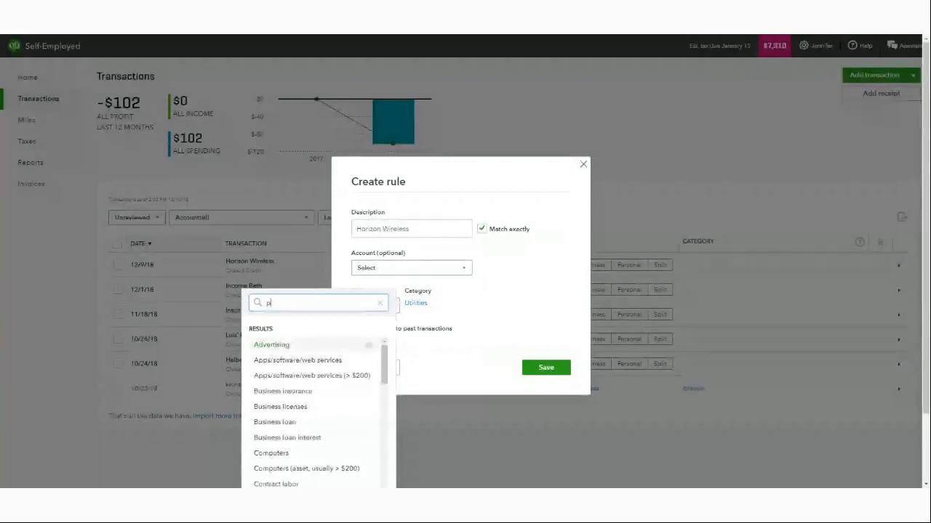
pyautogui.write('hon')
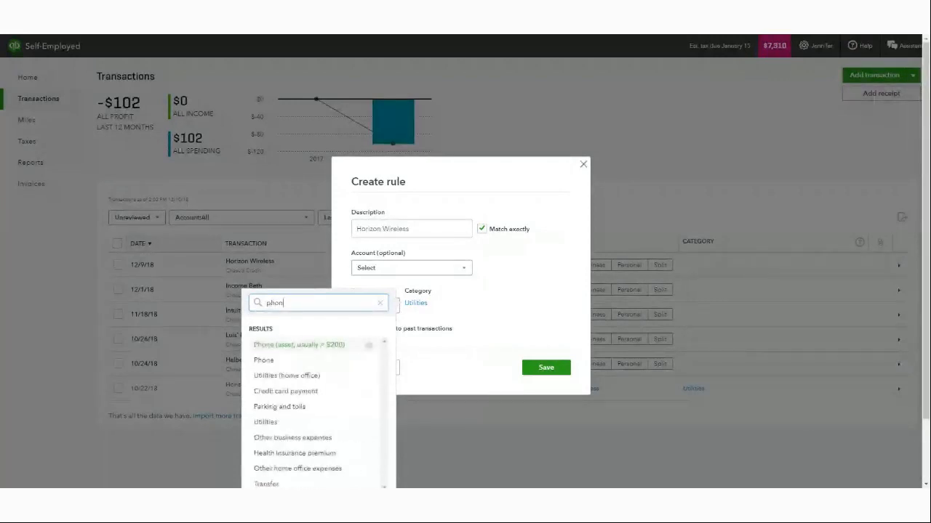
pyautogui.click(276, 360)
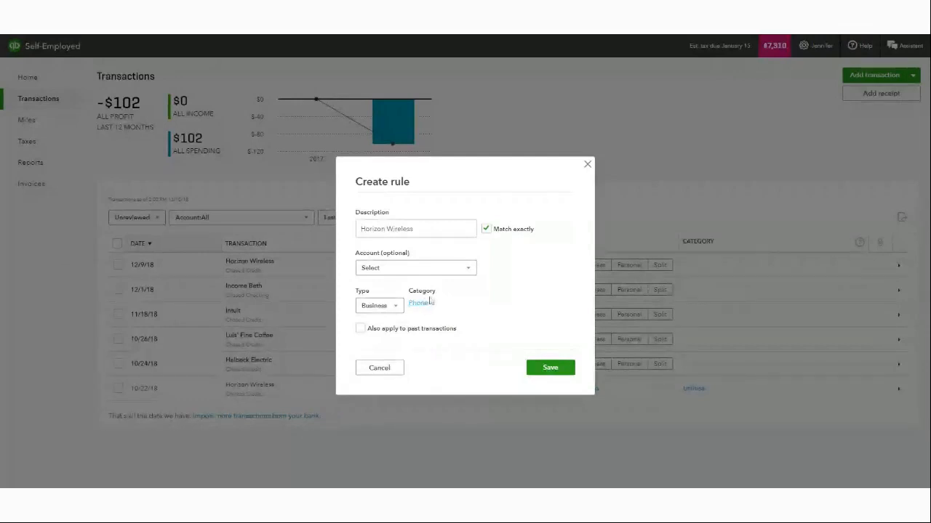
# Try the rule with description "Horizon Wireless sw", exact matching off and past transactions included, and close it without saving
pyautogui.moveTo(487, 231)
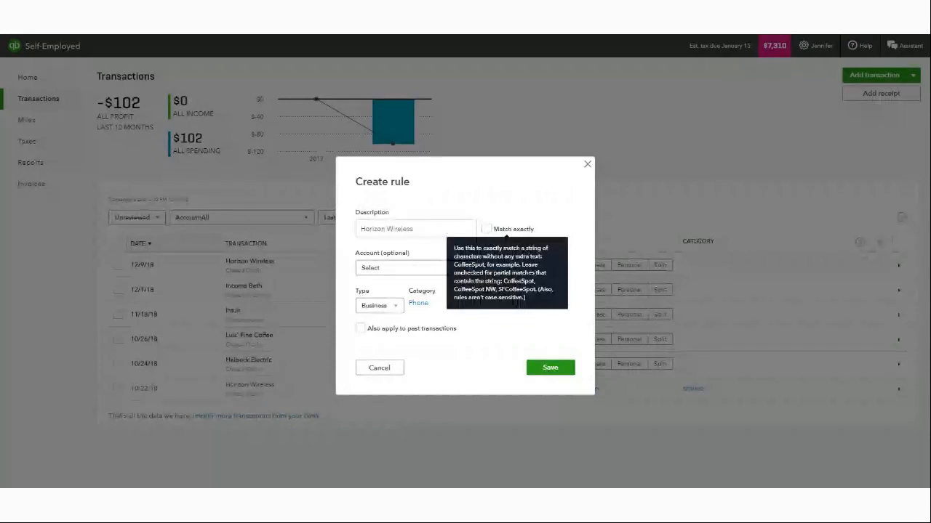
pyautogui.click(485, 230)
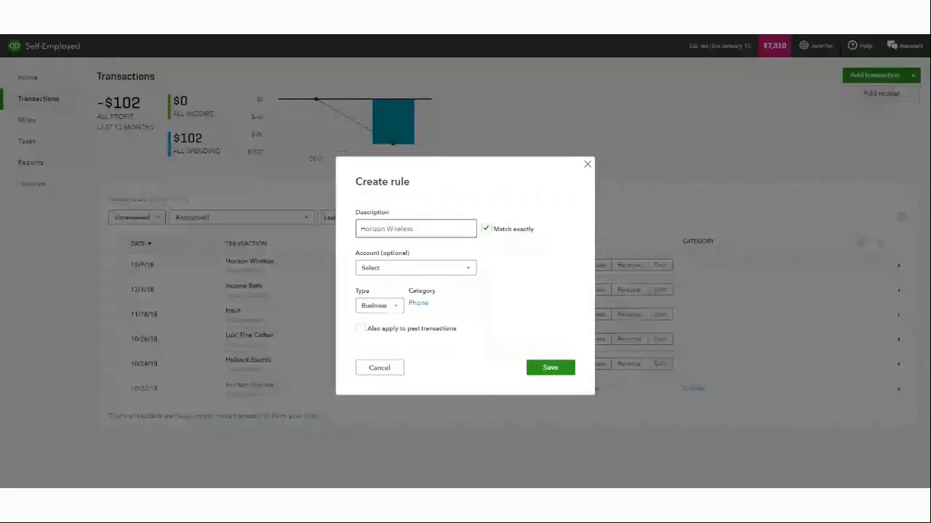
pyautogui.moveTo(485, 231)
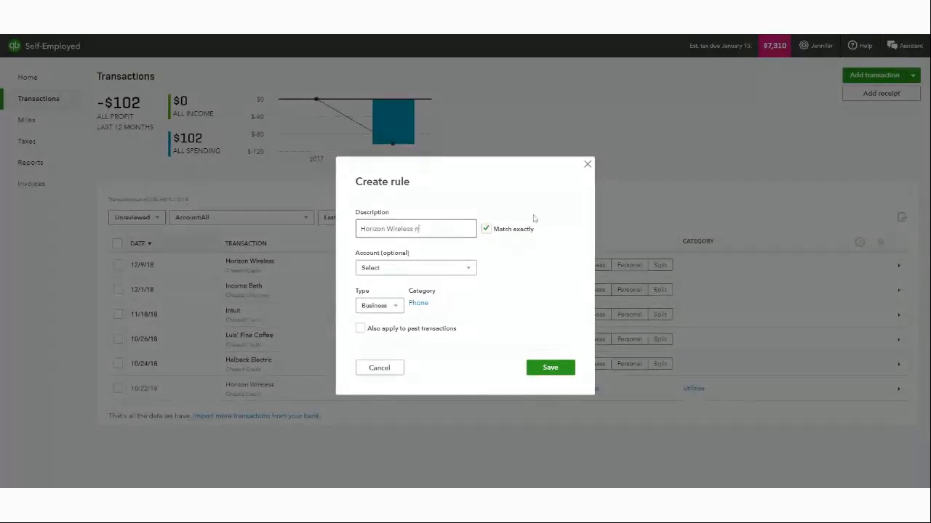
pyautogui.write('se')
pyautogui.press('BackSpace')
pyautogui.write('w')
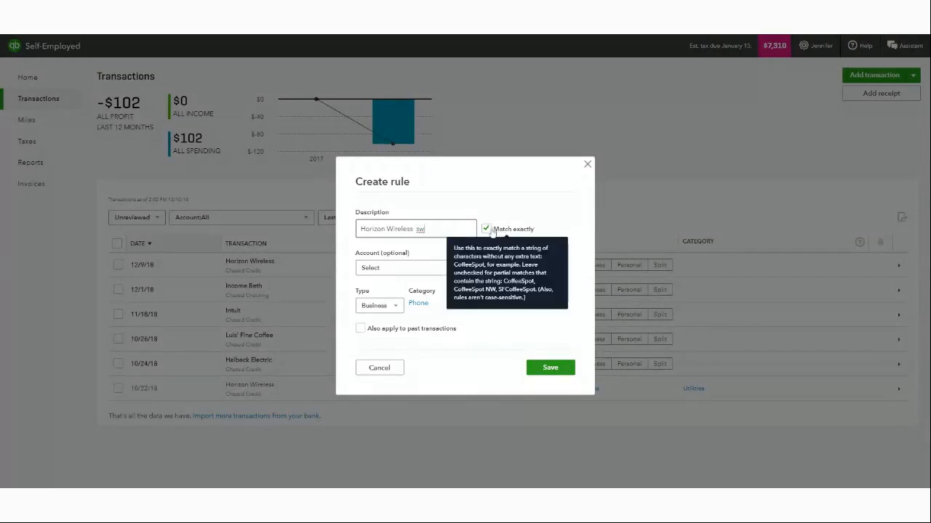
pyautogui.click(486, 229)
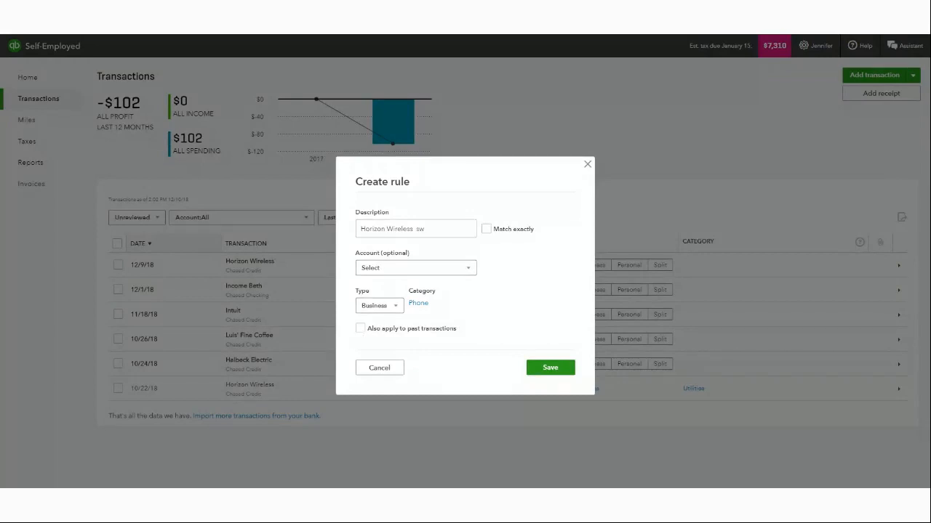
pyautogui.click(359, 331)
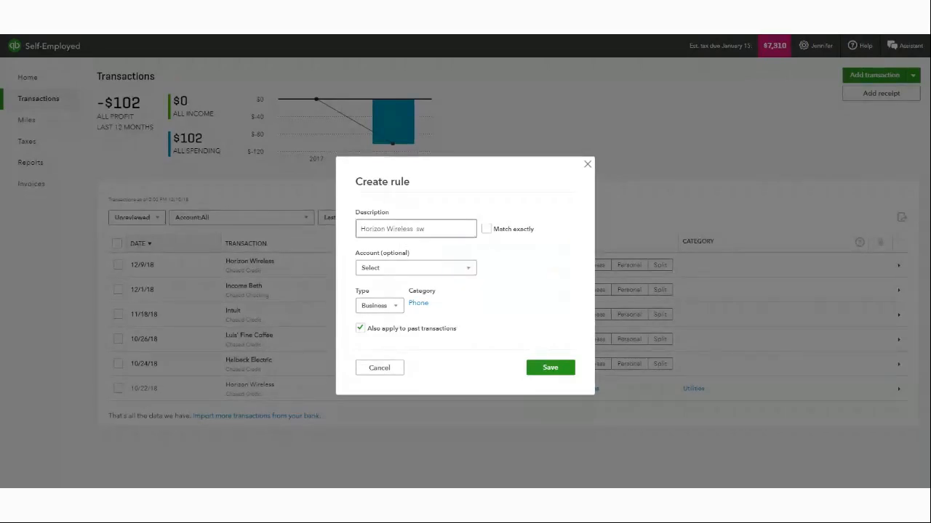
pyautogui.press('BackSpace')
pyautogui.click(587, 164)
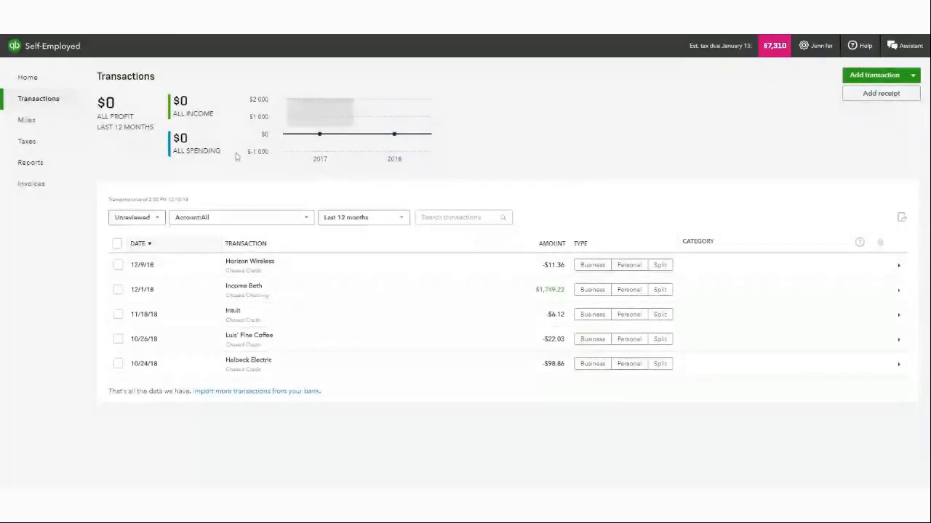
# Show transactions of all types and examine their types, categories and split entries throughout the list
pyautogui.click(149, 221)
pyautogui.click(147, 240)
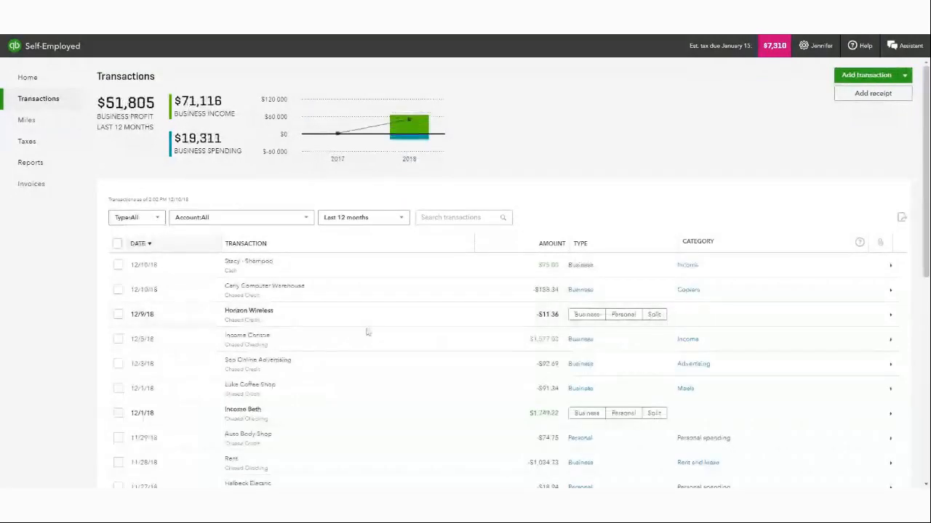
pyautogui.scroll(-1, 378, 329)
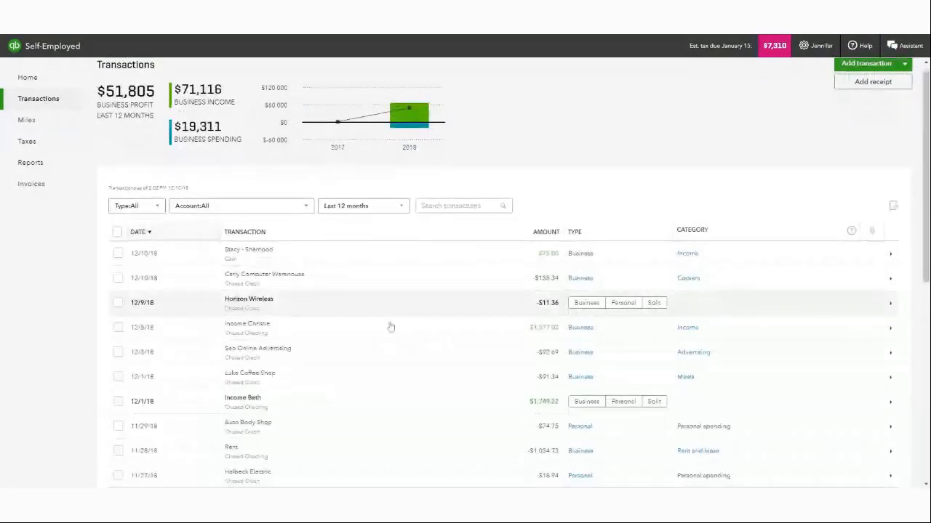
pyautogui.scroll(-3, 390, 328)
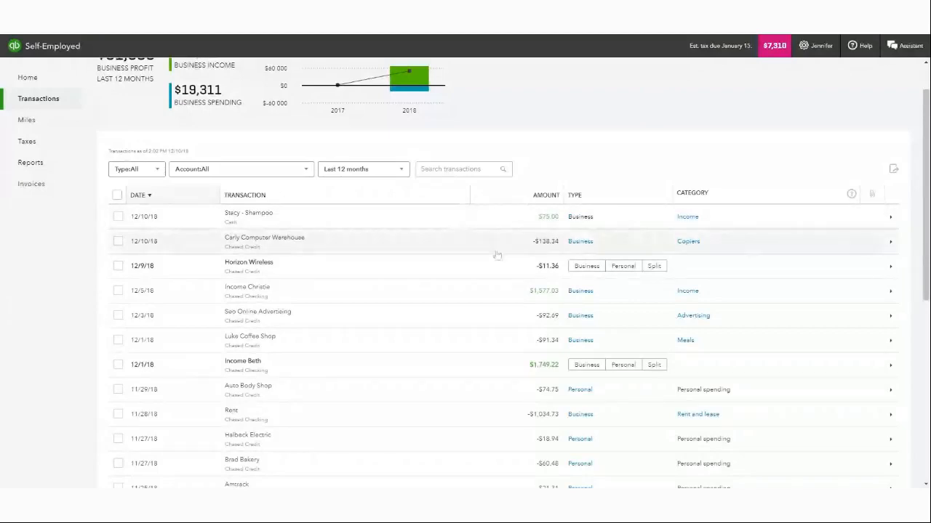
pyautogui.moveTo(497, 257)
pyautogui.scroll(2, 497, 257)
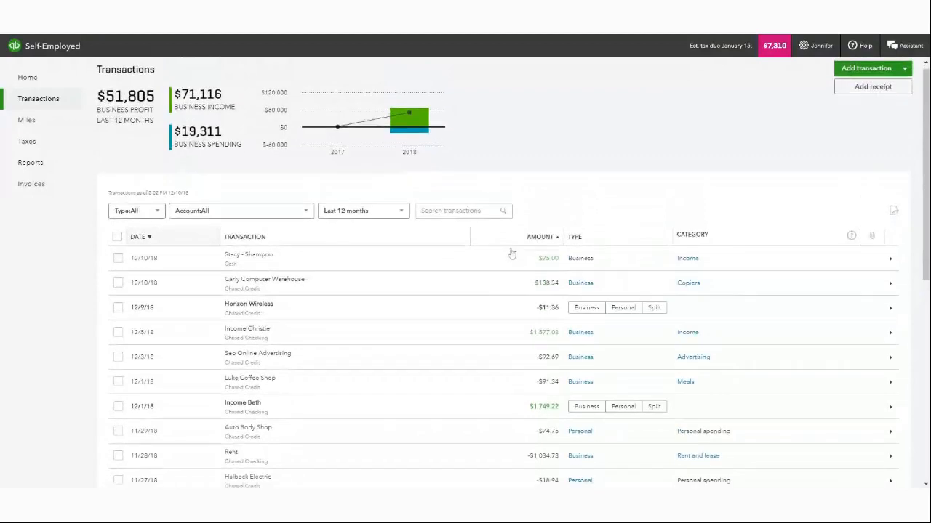
pyautogui.scroll(-2, 602, 221)
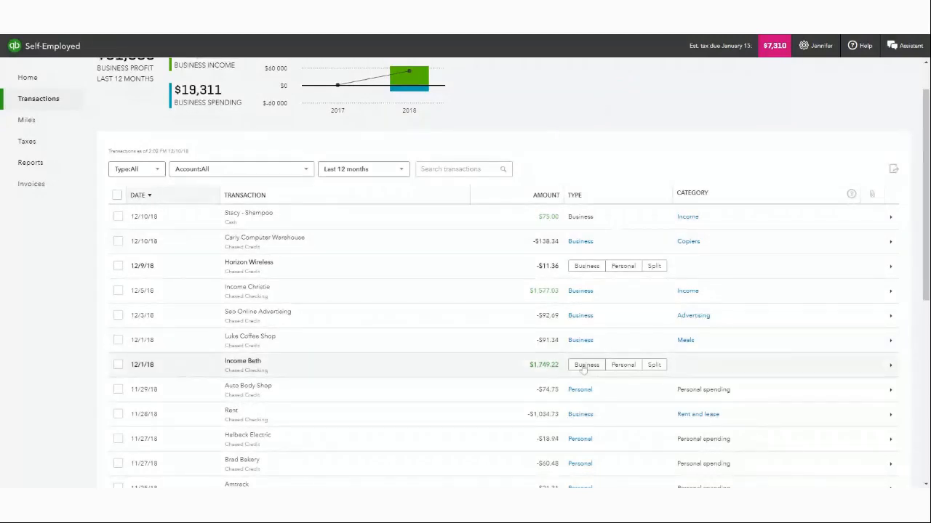
pyautogui.scroll(-3, 584, 370)
pyautogui.scroll(-1, 546, 328)
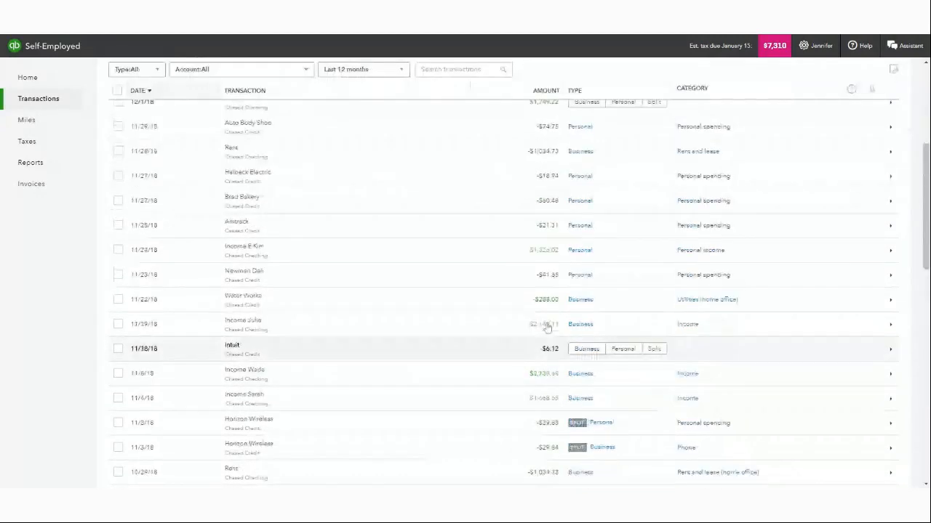
pyautogui.scroll(3, 547, 328)
pyautogui.scroll(2, 547, 328)
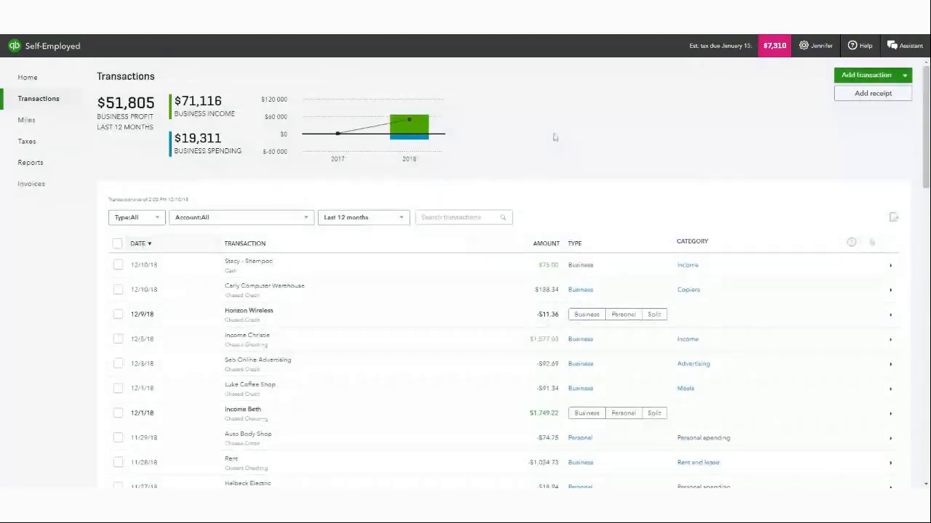
pyautogui.scroll(-1, 524, 191)
pyautogui.scroll(-5, 525, 191)
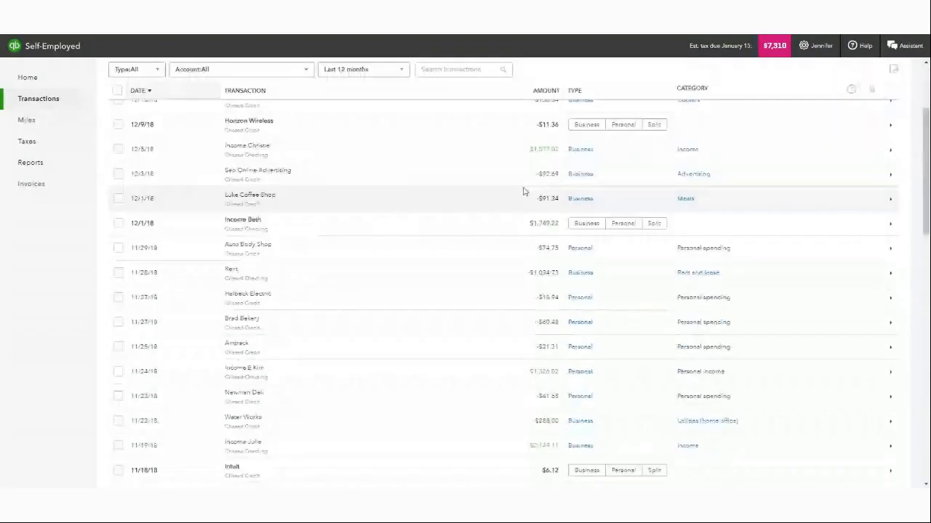
pyautogui.scroll(5, 523, 191)
# Go to the Miles page and look over the recorded trips and the available account settings
pyautogui.click(26, 120)
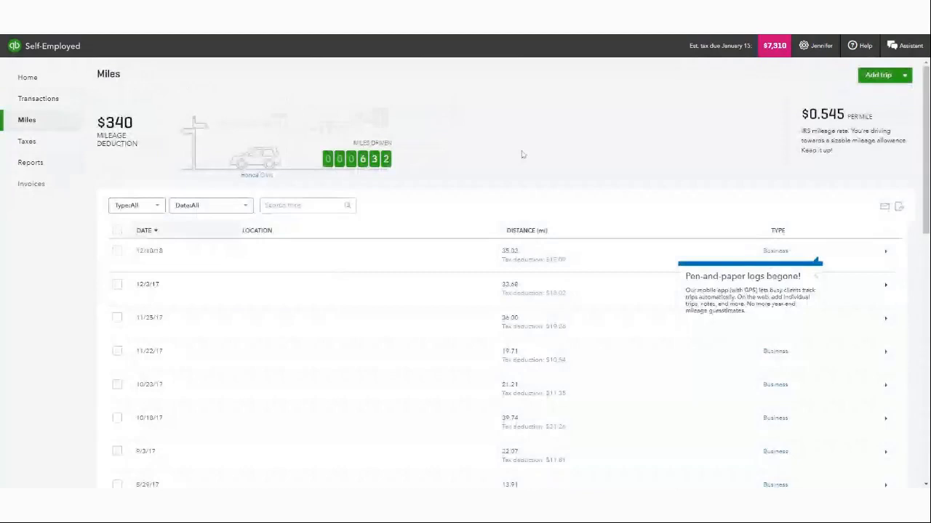
pyautogui.scroll(-1, 522, 154)
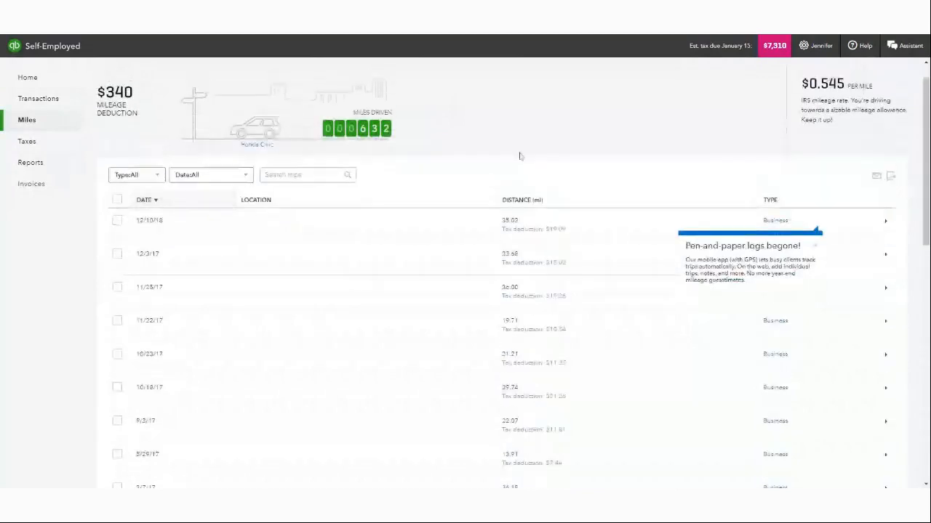
pyautogui.scroll(1, 521, 154)
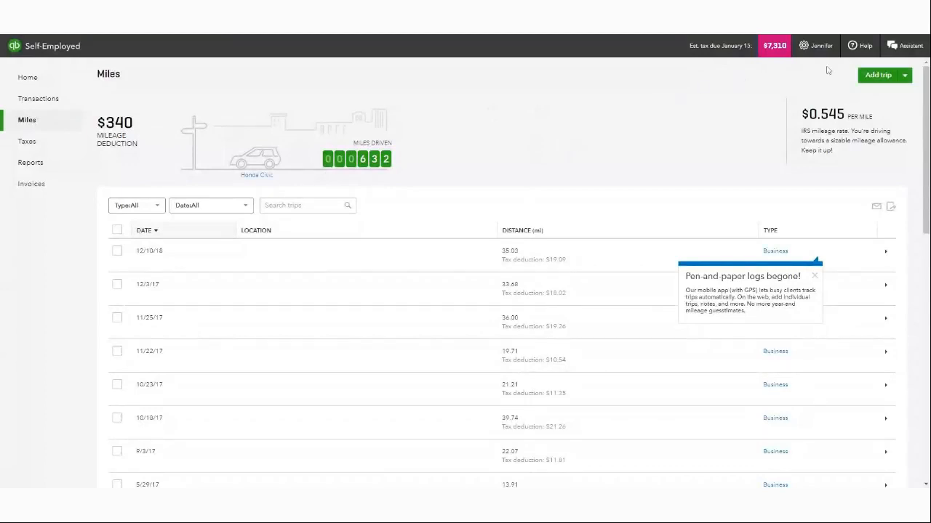
pyautogui.click(804, 46)
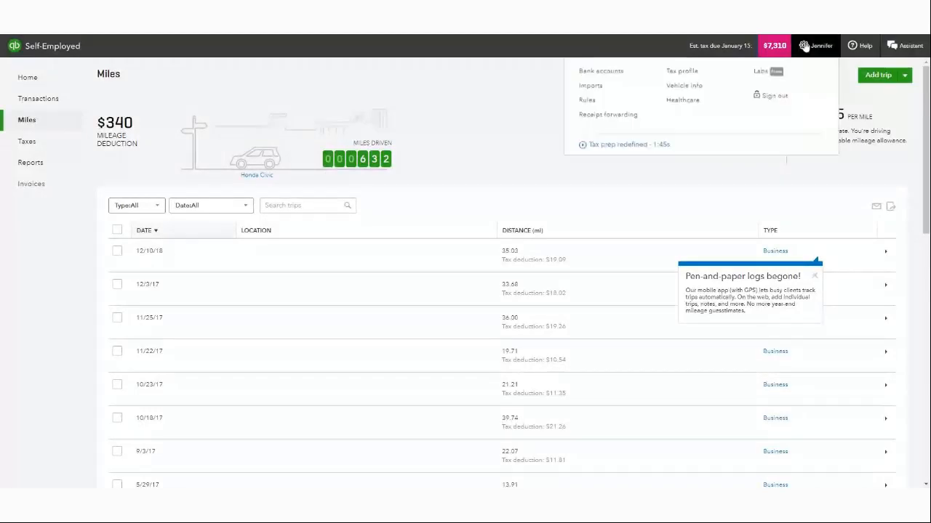
pyautogui.click(804, 46)
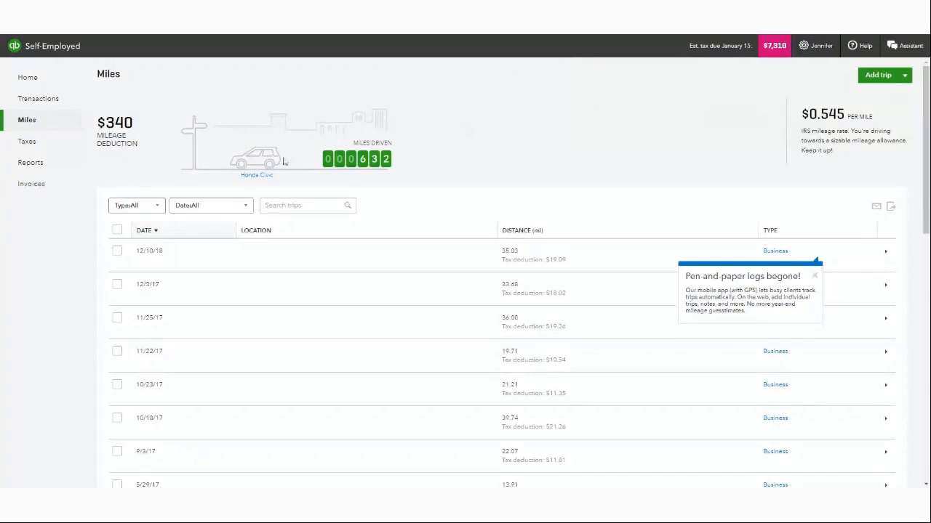
# View the 2018 vehicle info, close it unchanged and look over the options for importing trips
pyautogui.click(905, 77)
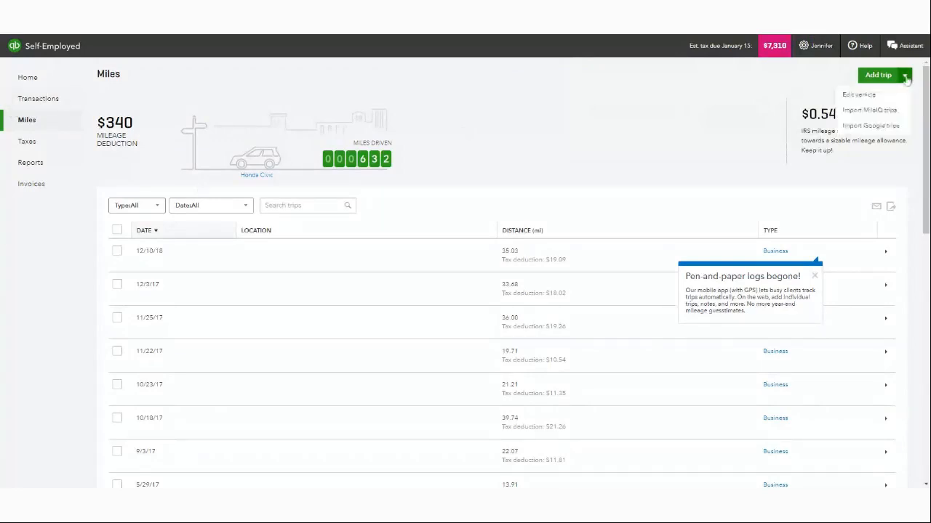
pyautogui.click(859, 95)
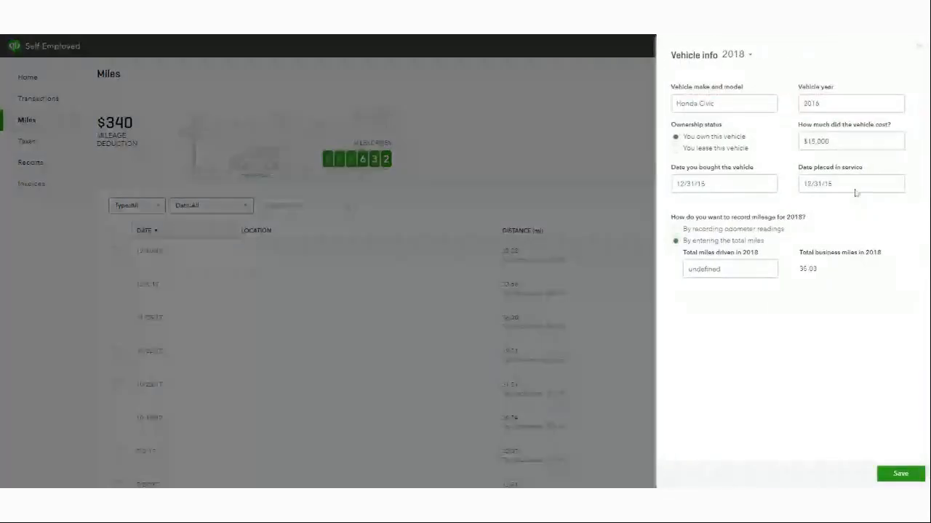
pyautogui.click(918, 48)
pyautogui.click(904, 75)
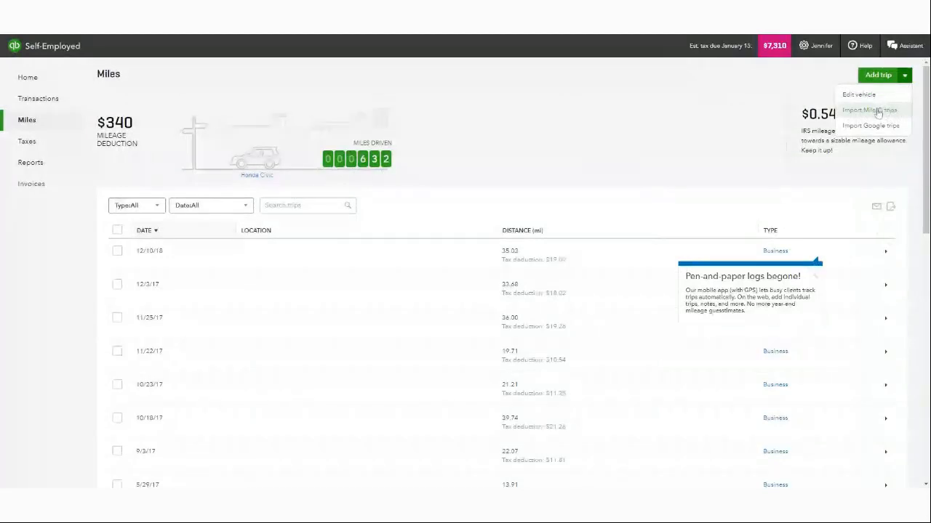
pyautogui.click(734, 101)
# Look over the mileage summary and filter the trip list to Unreviewed trips
pyautogui.scroll(-1, 734, 102)
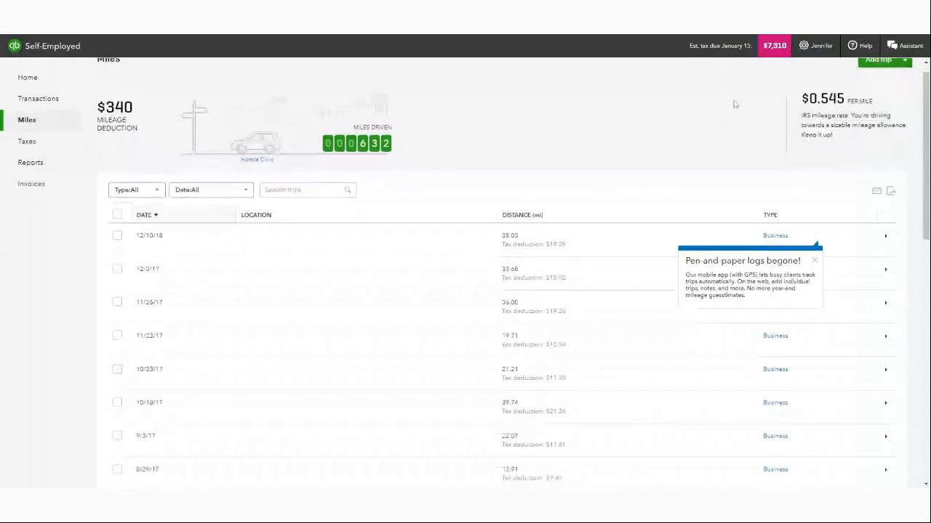
pyautogui.scroll(1, 729, 108)
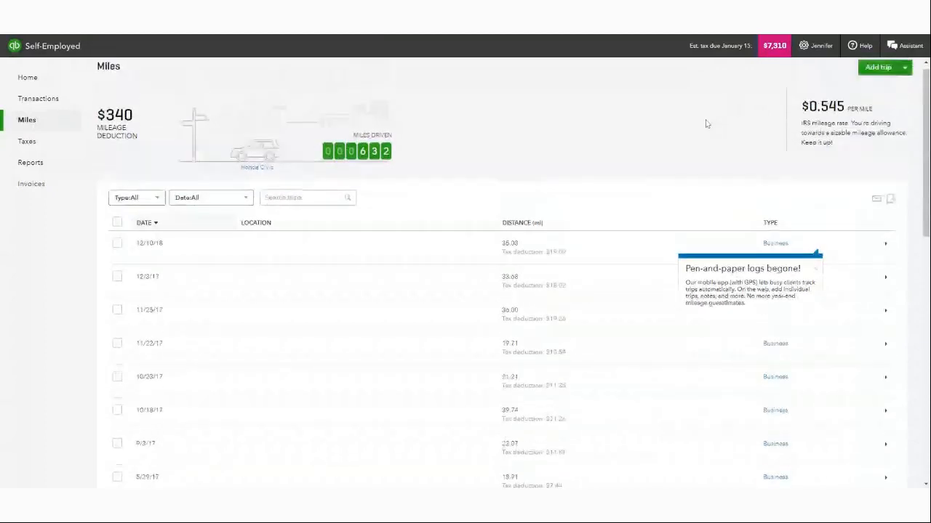
pyautogui.scroll(1, 705, 124)
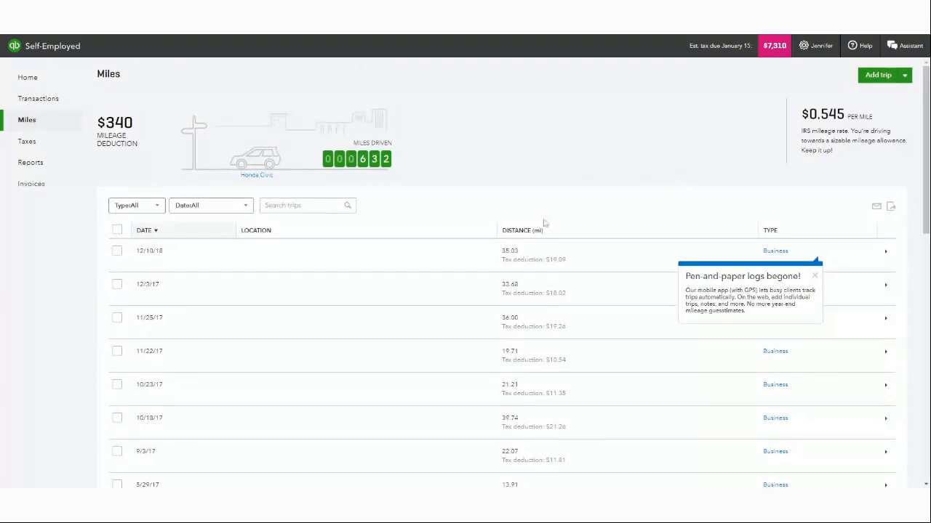
pyautogui.click(154, 206)
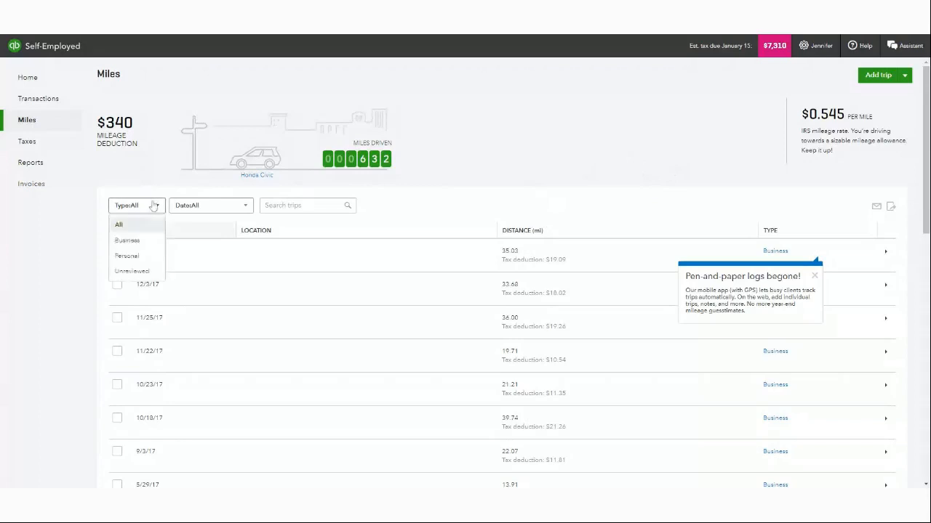
pyautogui.click(128, 272)
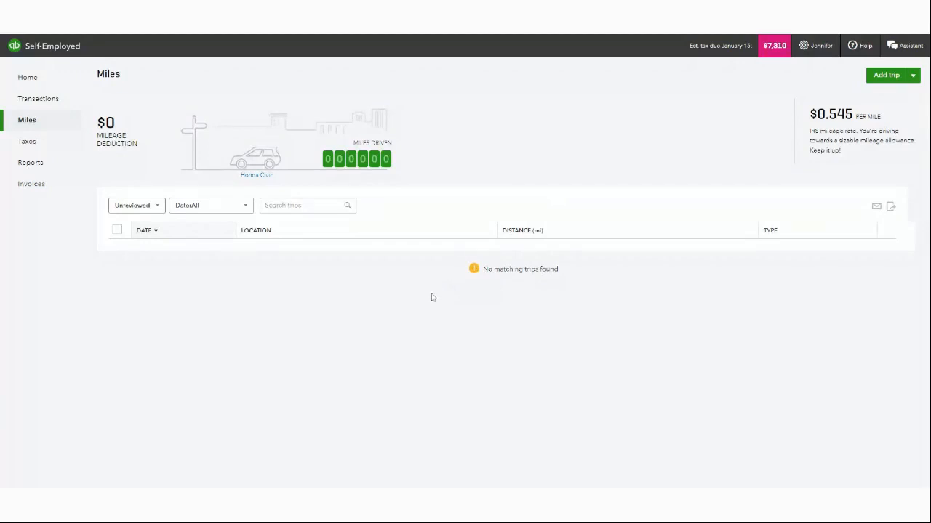
# Show trips of all types and start a new business trip dated 12/10/18 with a distance of 59 miles
pyautogui.click(160, 207)
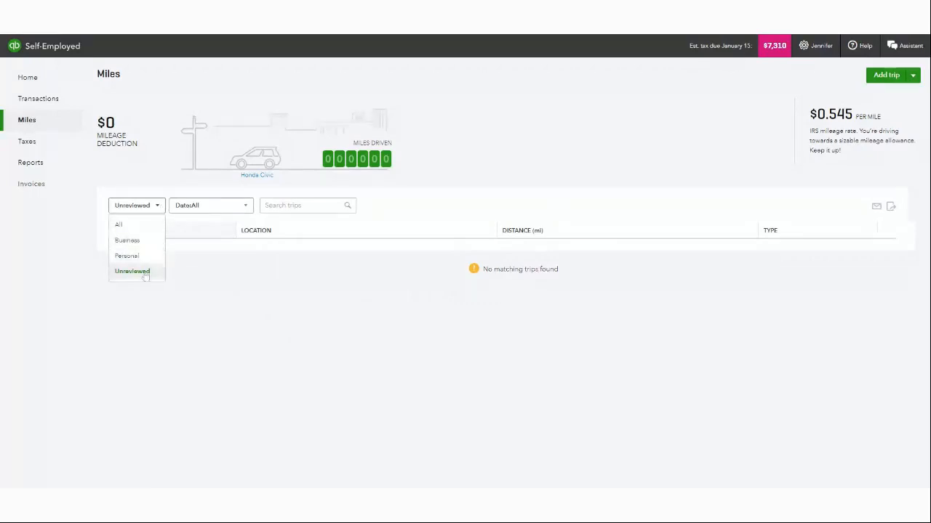
pyautogui.click(130, 225)
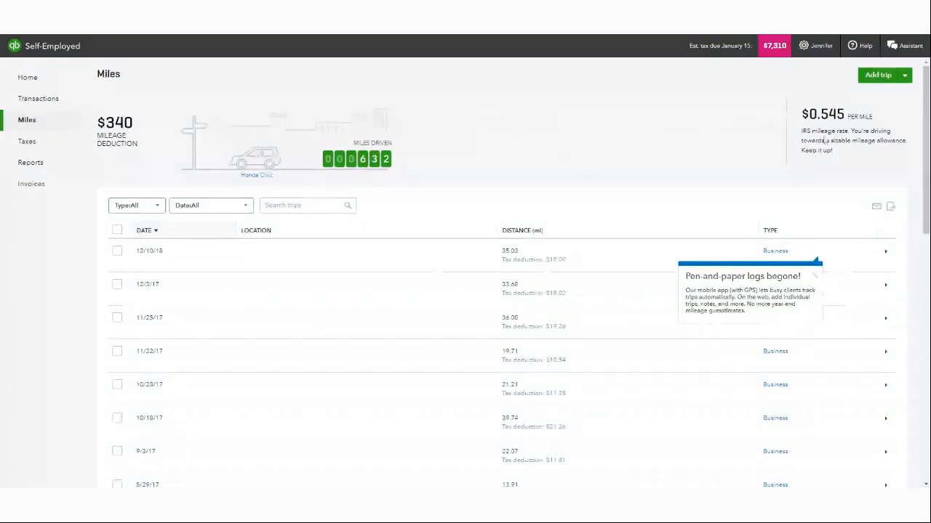
pyautogui.click(877, 75)
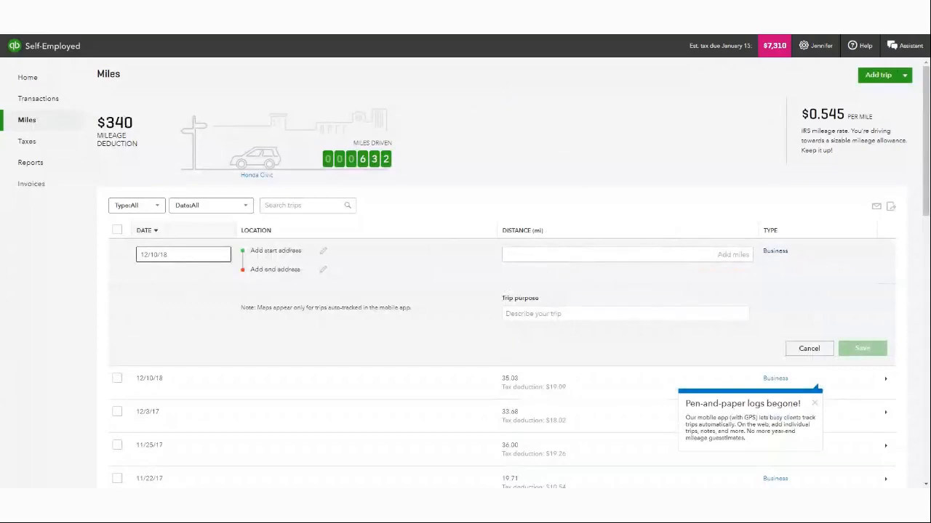
pyautogui.click(638, 254)
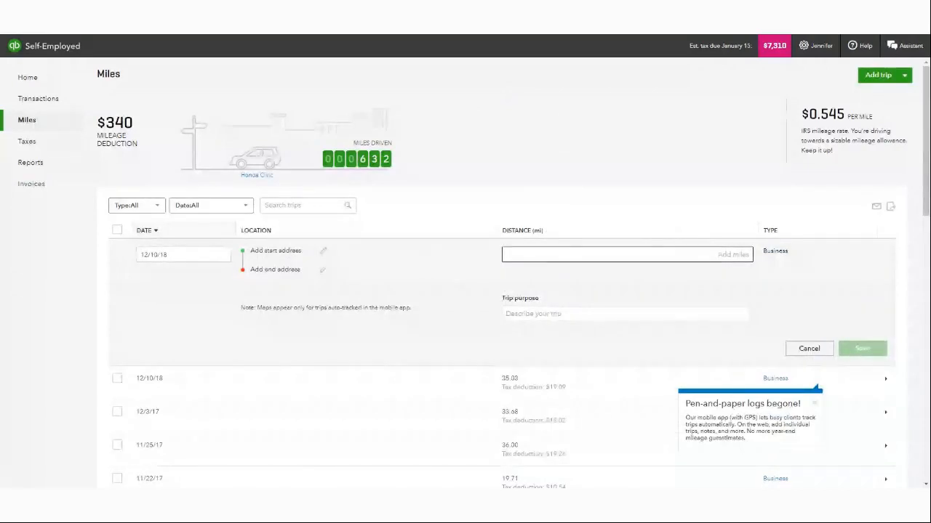
pyautogui.write('59.00')
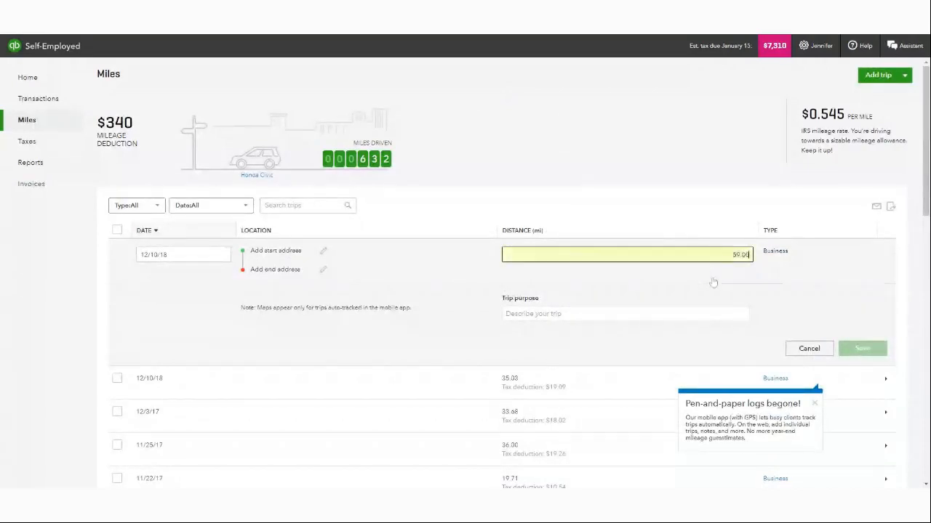
# Add the start address to the new 59-mile trip
pyautogui.click(264, 253)
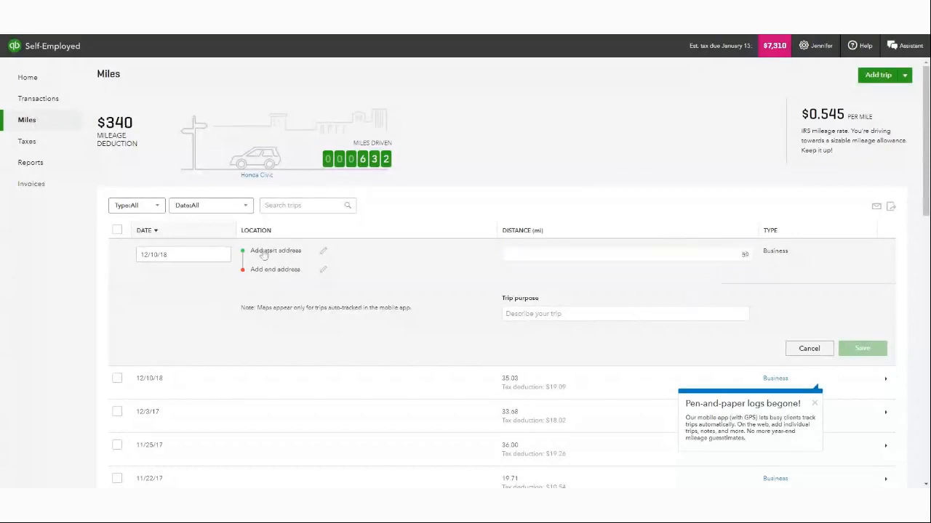
pyautogui.doubleClick(324, 254)
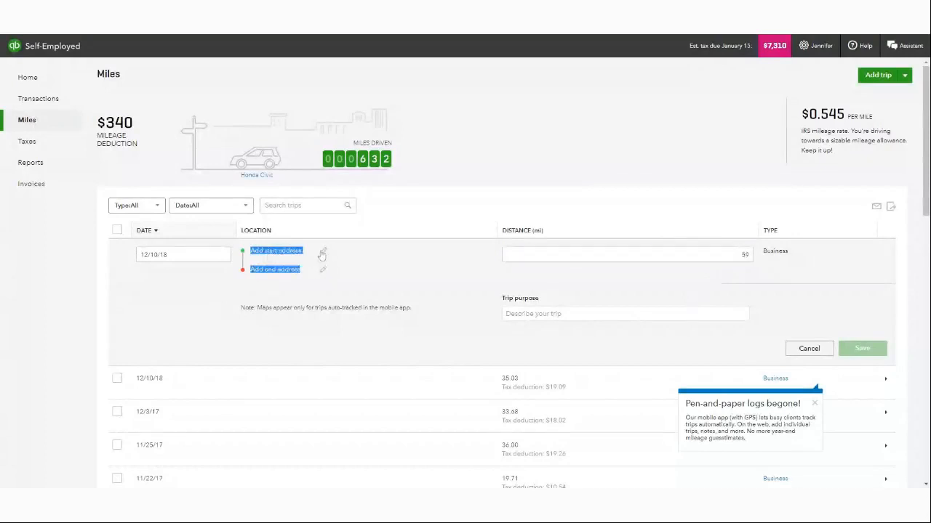
pyautogui.click(322, 255)
pyautogui.click(318, 267)
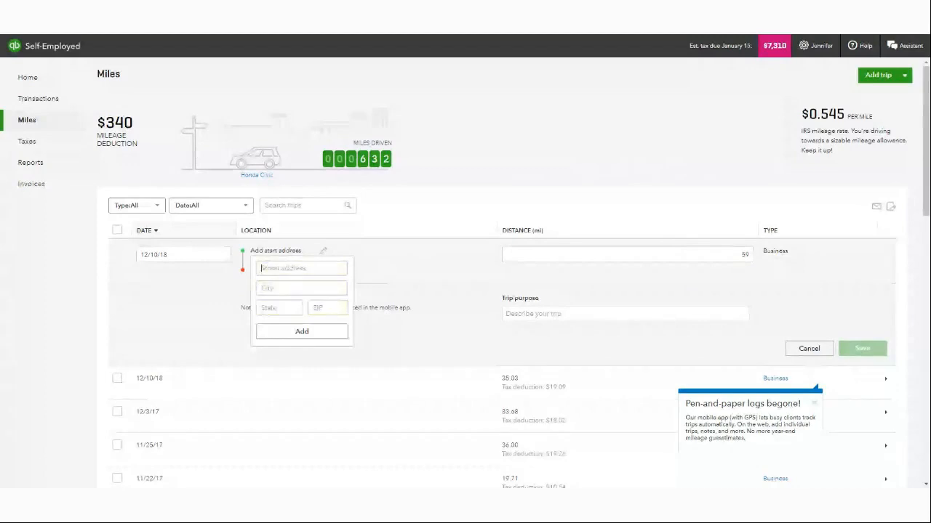
pyautogui.click(325, 291)
pyautogui.click(302, 332)
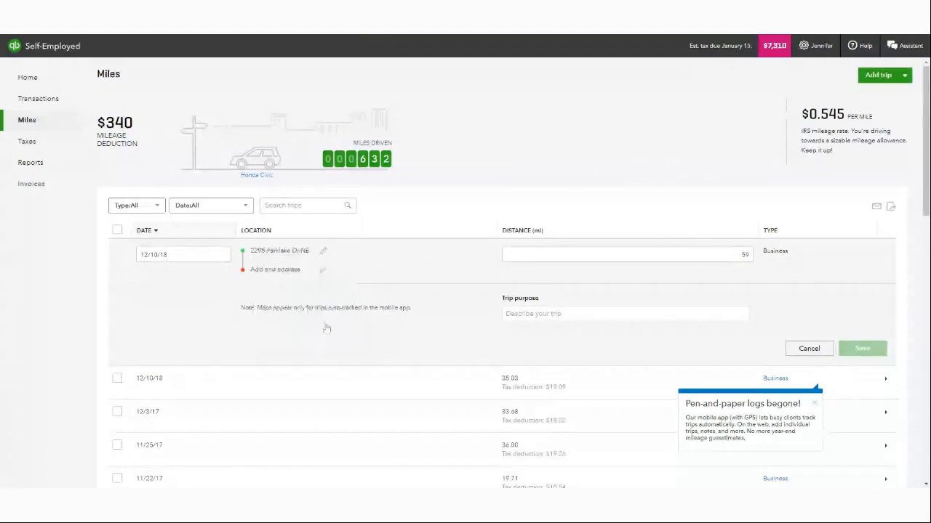
# Add the end address to the new trip, including street, city, state and ZIP
pyautogui.click(323, 270)
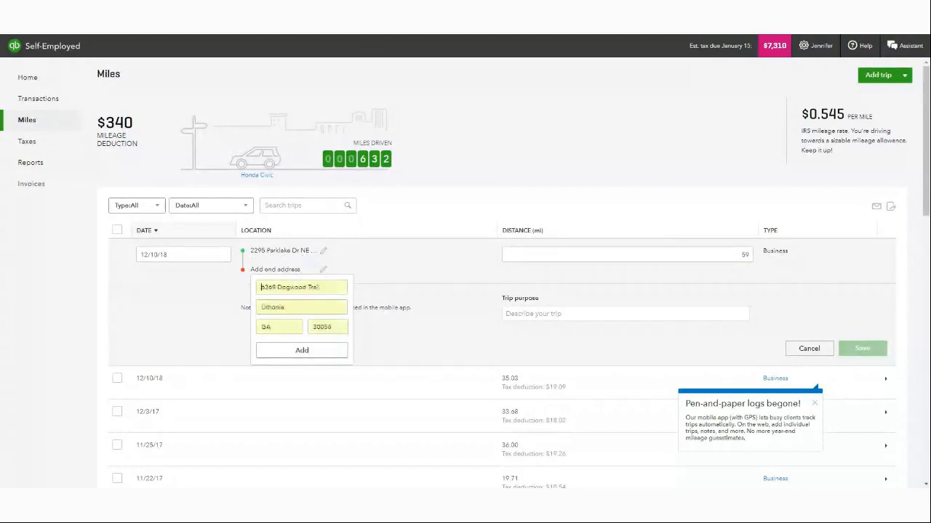
pyautogui.click(309, 304)
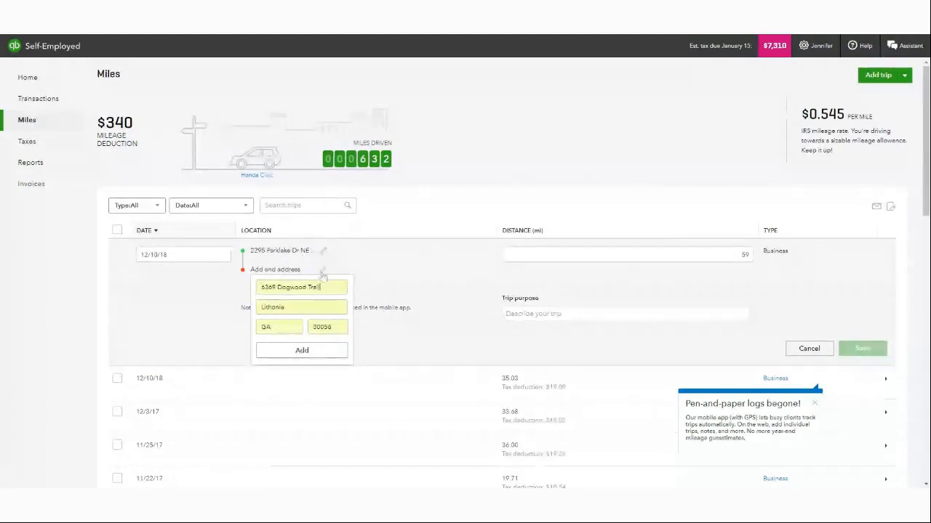
pyautogui.click(338, 350)
# Enter Seminar as the trip purpose and save the new trip
pyautogui.click(566, 317)
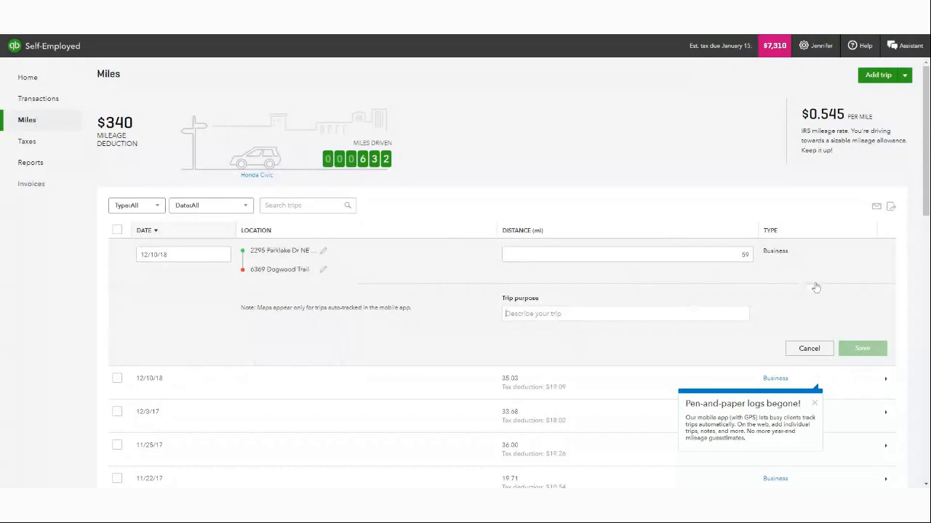
pyautogui.write('Semin')
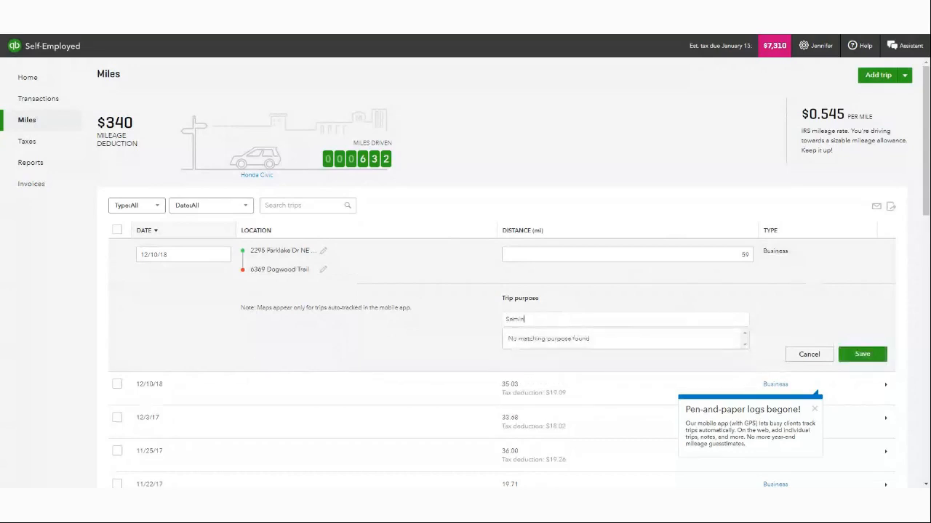
pyautogui.write('ar')
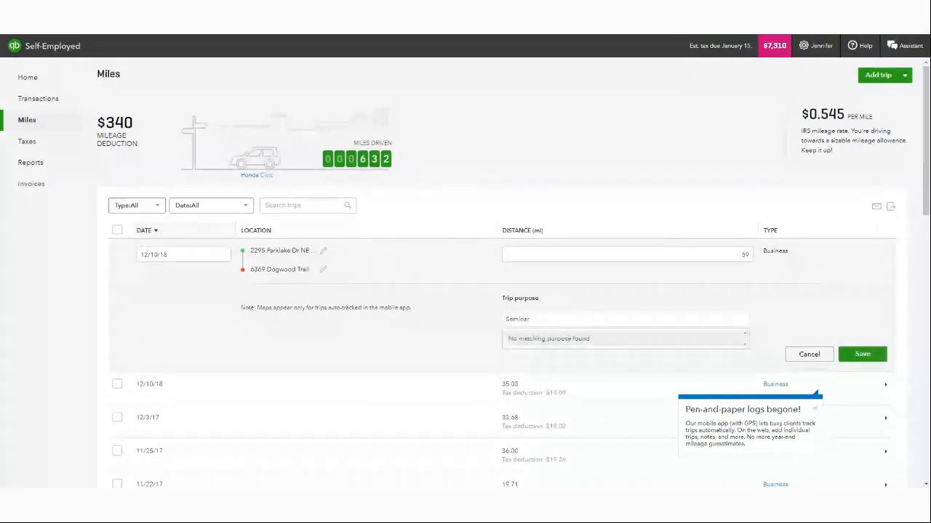
pyautogui.click(854, 354)
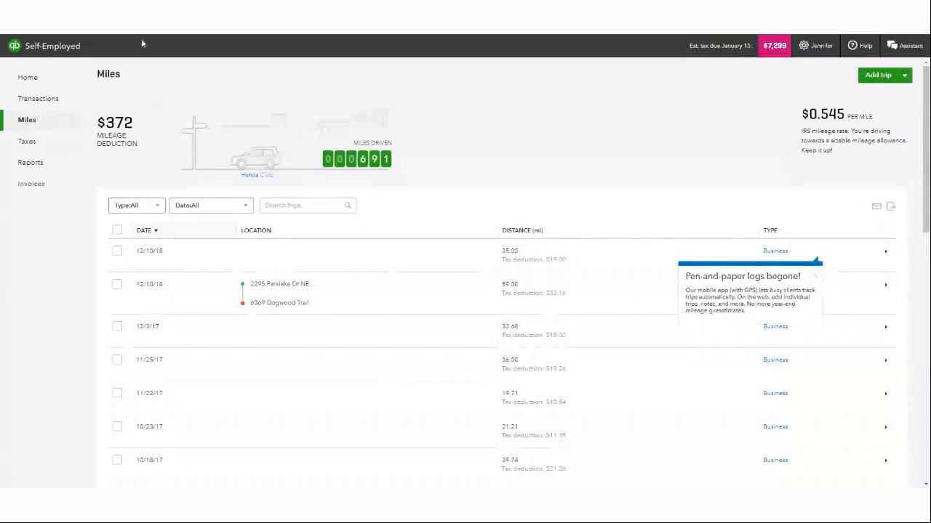
# Filter the trip list to Business, dismiss the mobile app tip and save the expanded 35.03-mile trip unchanged
pyautogui.click(157, 206)
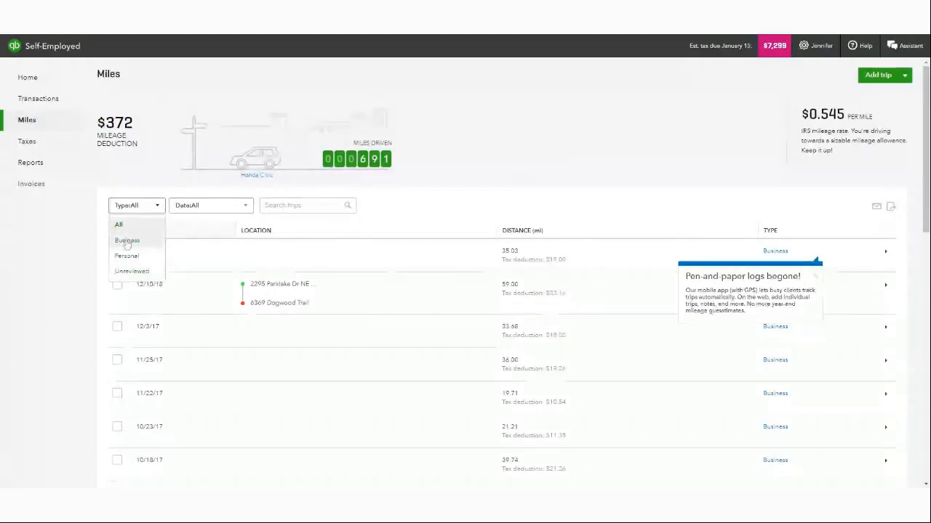
pyautogui.click(299, 142)
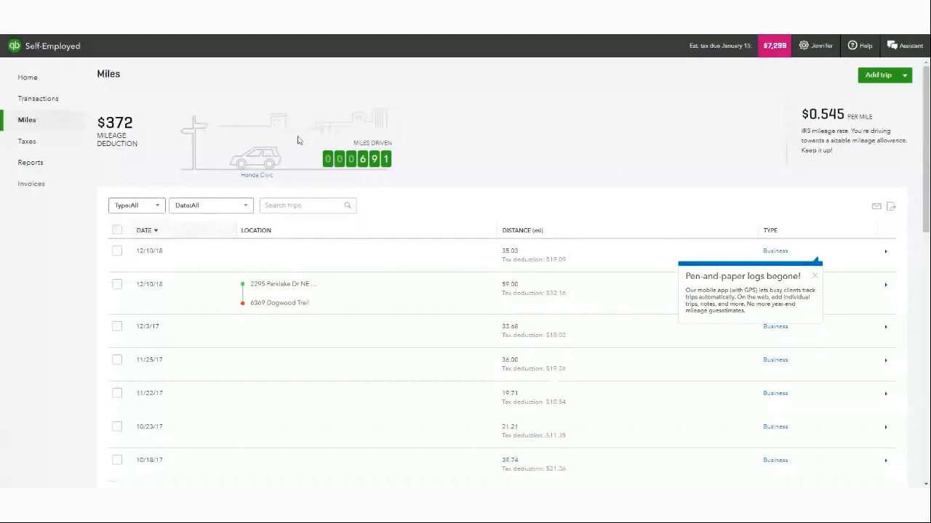
pyautogui.click(155, 207)
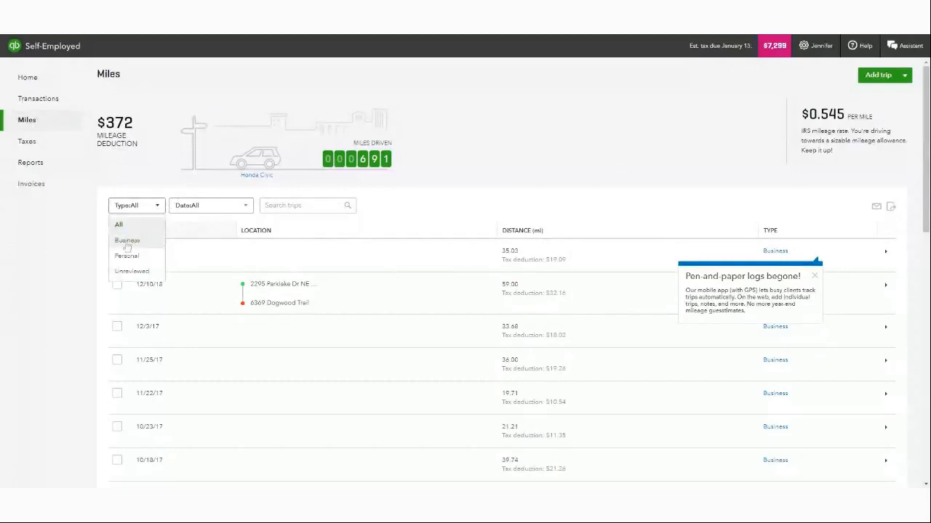
pyautogui.click(127, 240)
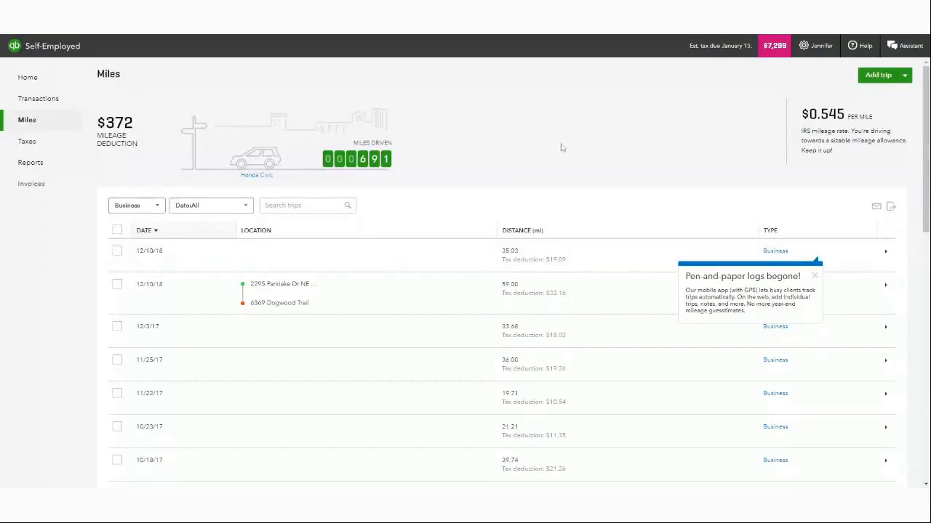
pyautogui.click(816, 279)
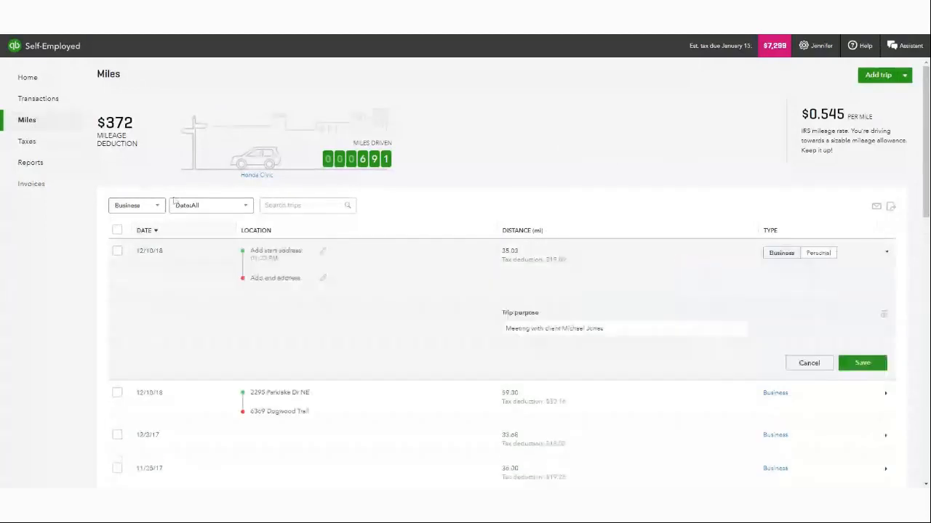
pyautogui.click(862, 363)
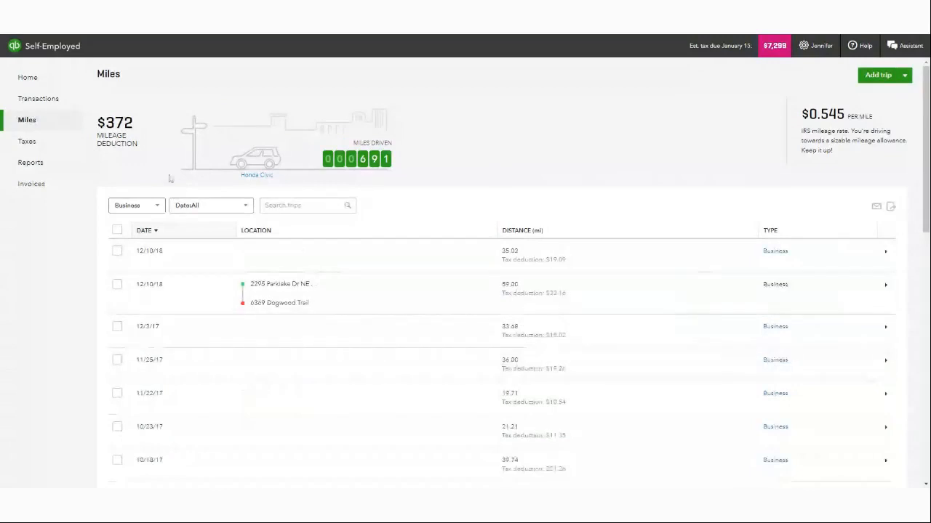
# View the Personal trips and return the type filter to Business
pyautogui.click(157, 206)
pyautogui.click(158, 205)
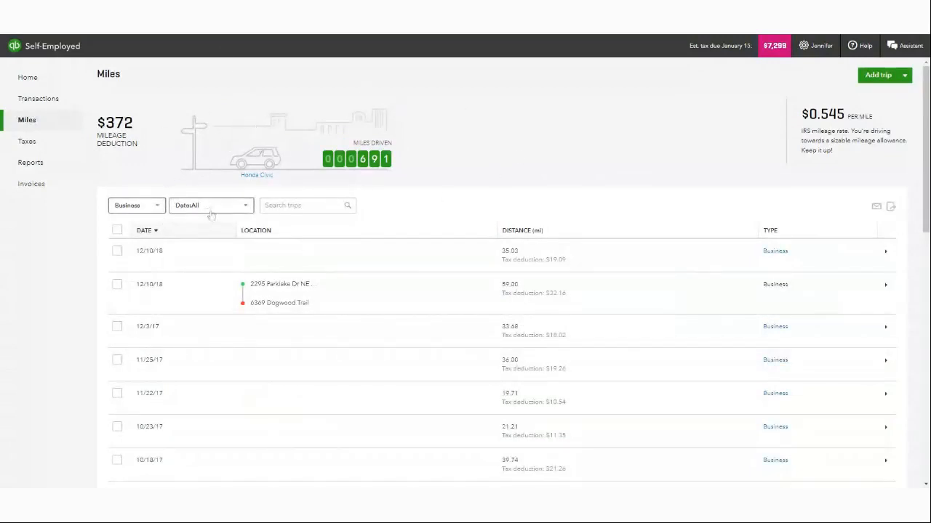
pyautogui.click(156, 208)
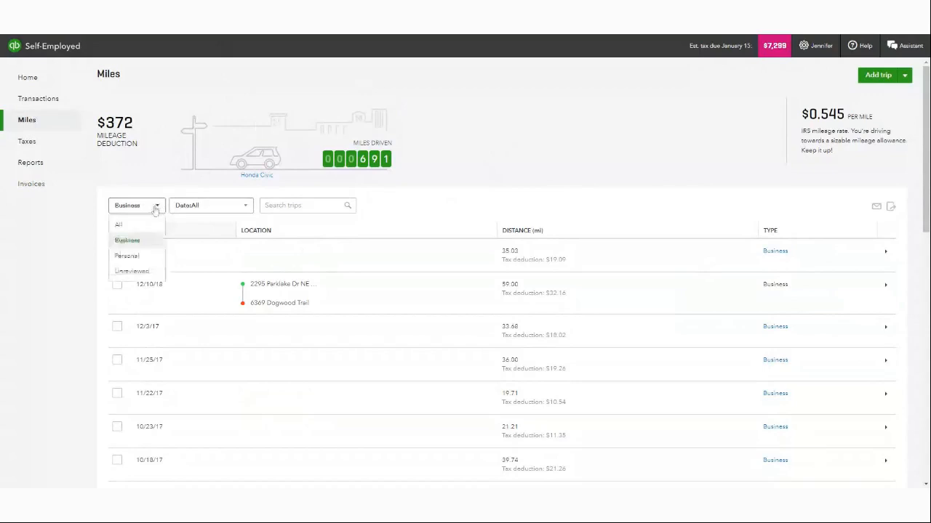
pyautogui.click(126, 258)
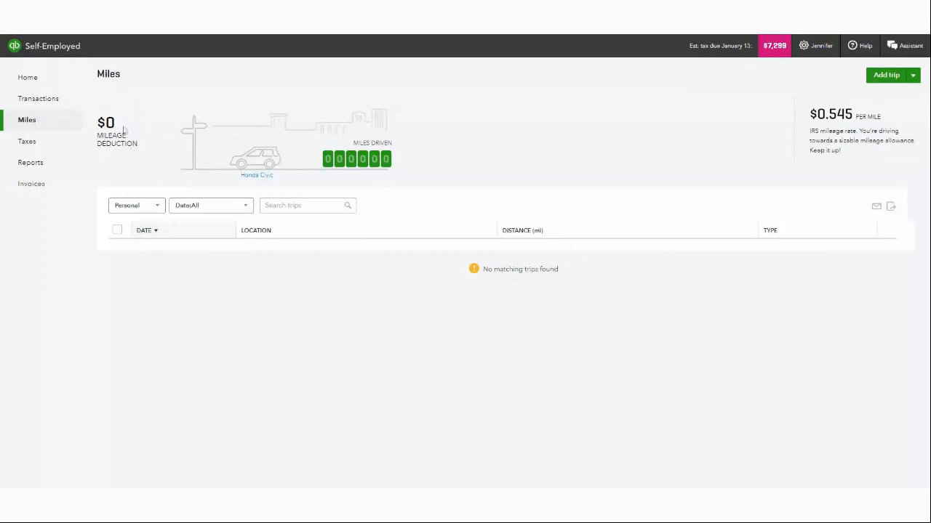
pyautogui.click(151, 210)
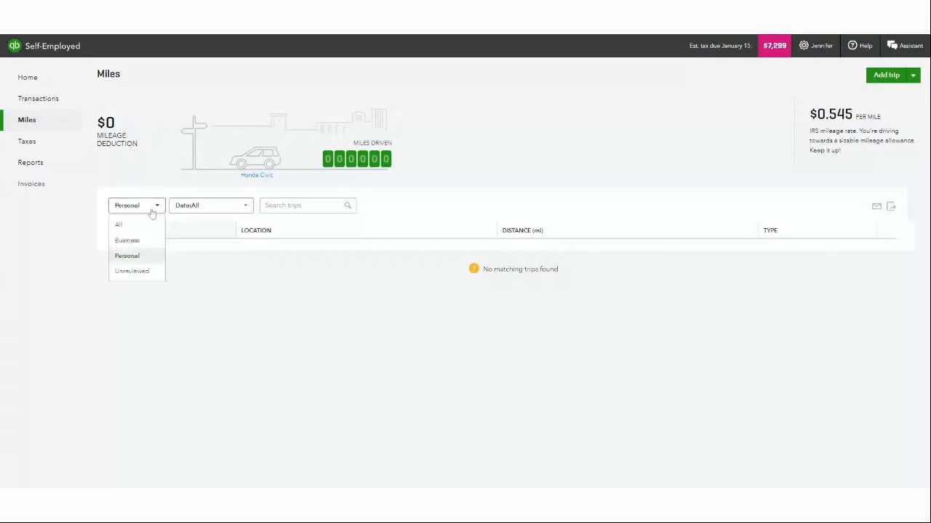
pyautogui.click(130, 241)
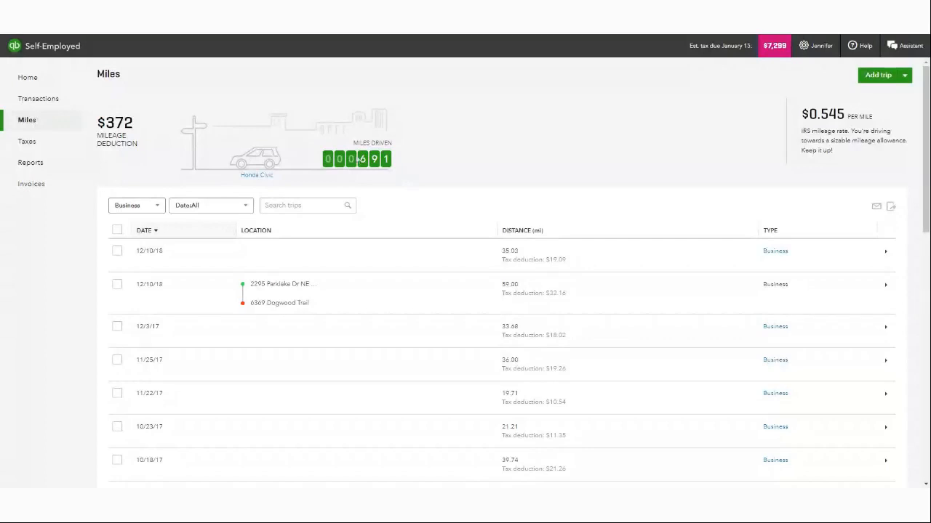
# View the business trips for 2018 and for 2017 using the date filter
pyautogui.click(245, 209)
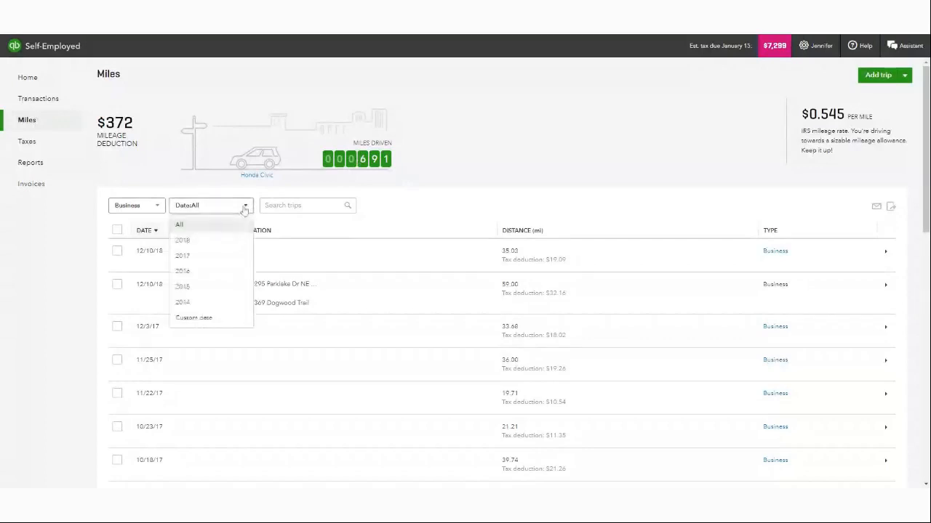
pyautogui.click(219, 244)
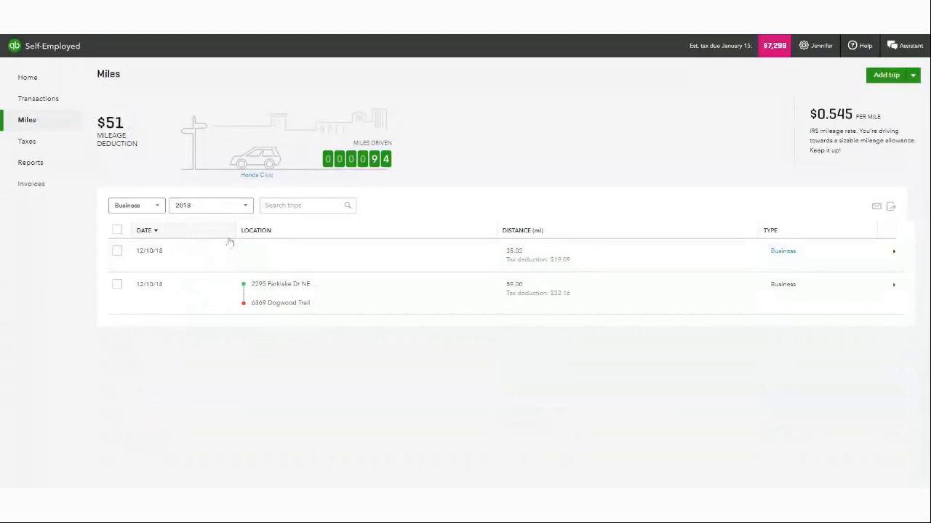
pyautogui.click(218, 206)
pyautogui.click(206, 257)
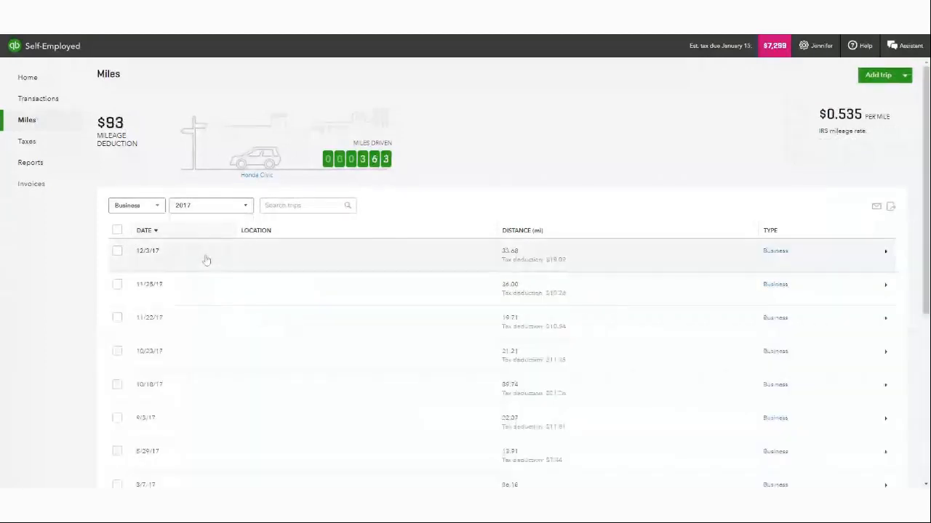
# Open the custom date range filter for the trips and close it without applying any dates
pyautogui.click(244, 206)
pyautogui.click(208, 317)
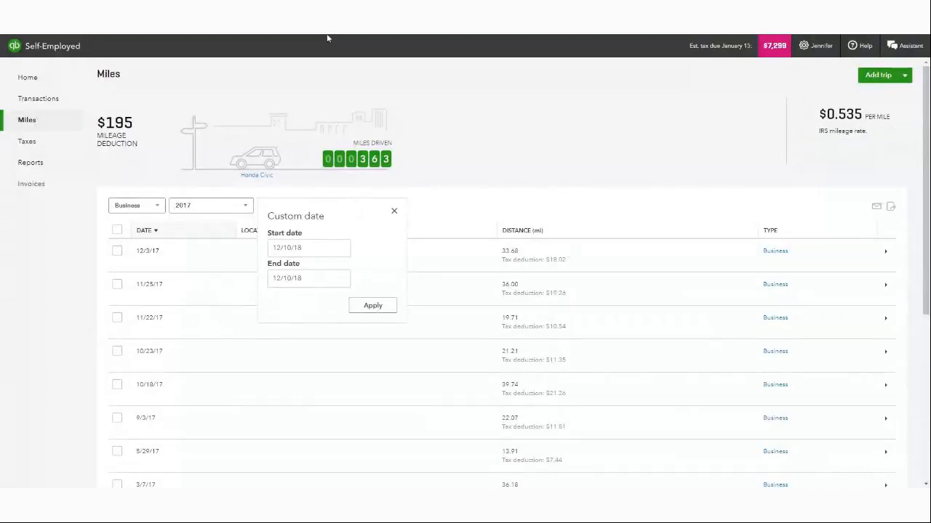
pyautogui.click(394, 210)
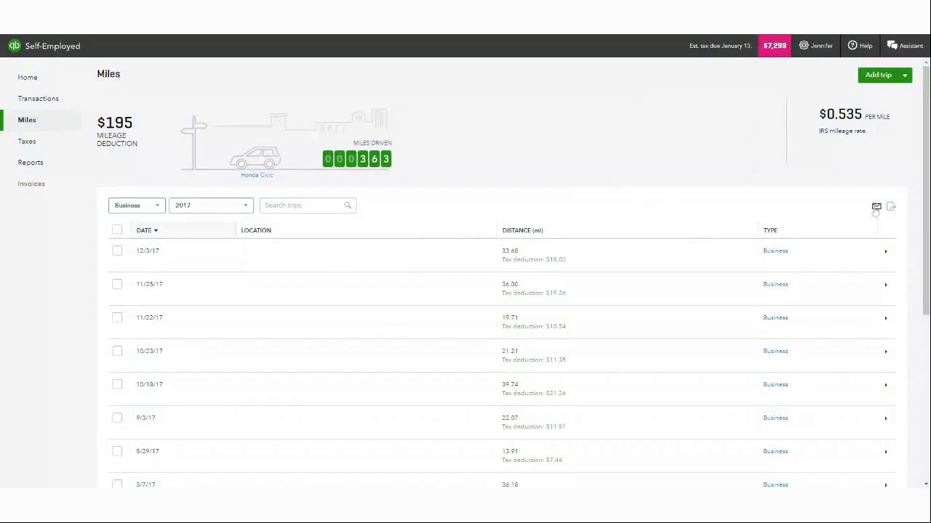
# Look over the 2017 business trips and the mileage log email form, closing the form without sending
pyautogui.scroll(-4, 698, 226)
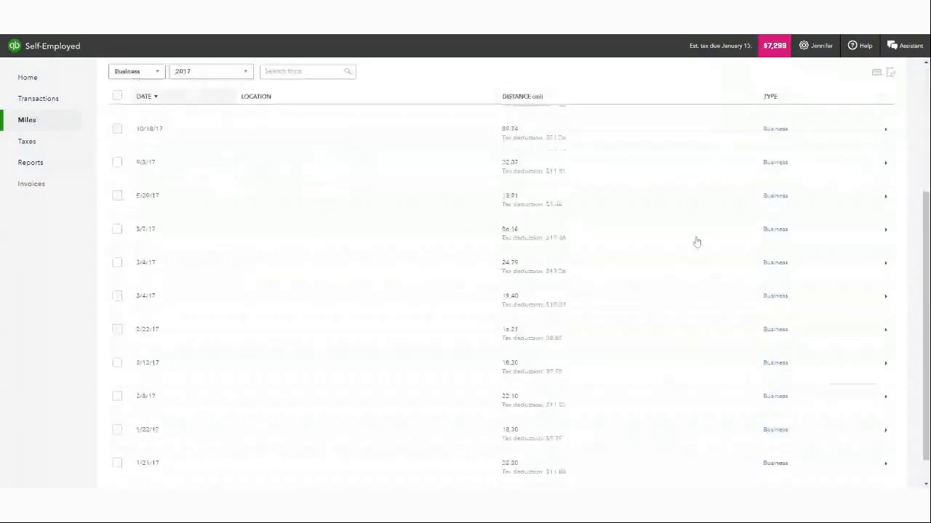
pyautogui.scroll(4, 696, 241)
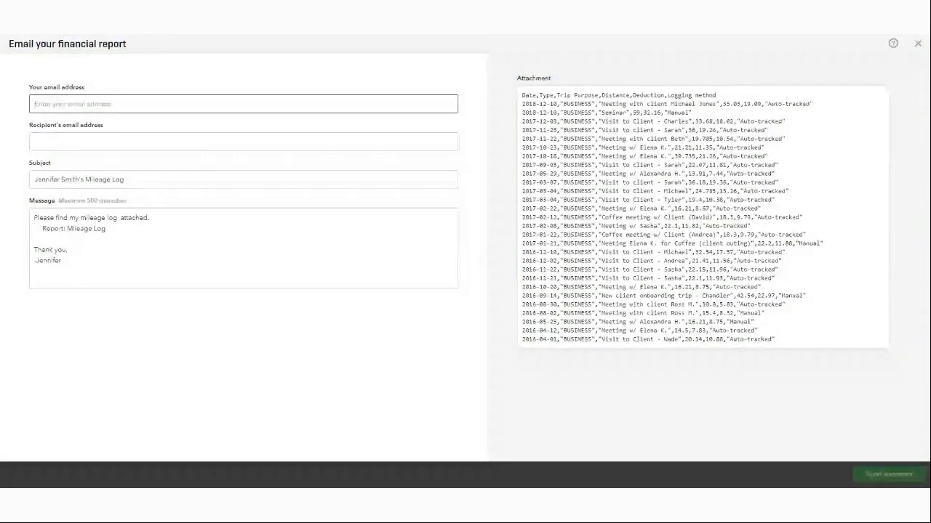
pyautogui.click(918, 44)
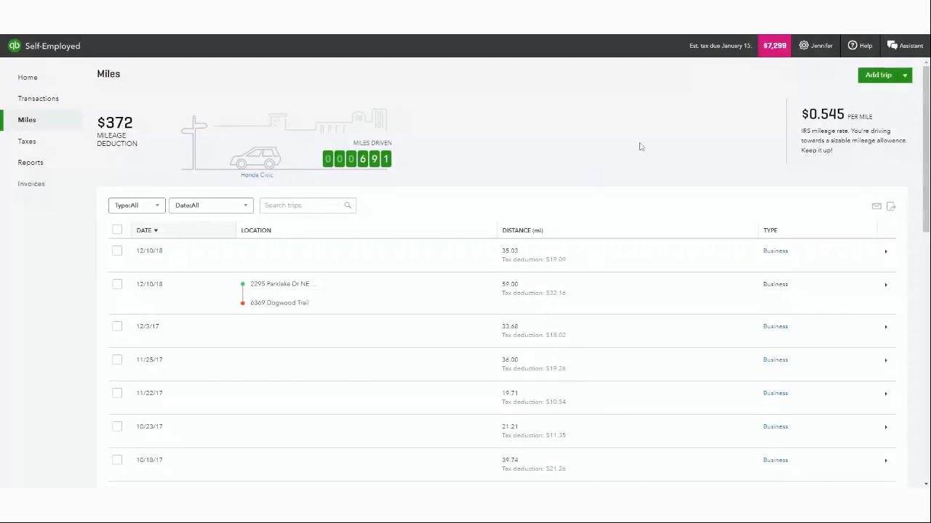
# Filter the full trip list to Unreviewed trips across all dates
pyautogui.scroll(-1, 640, 147)
pyautogui.click(135, 206)
pyautogui.click(141, 268)
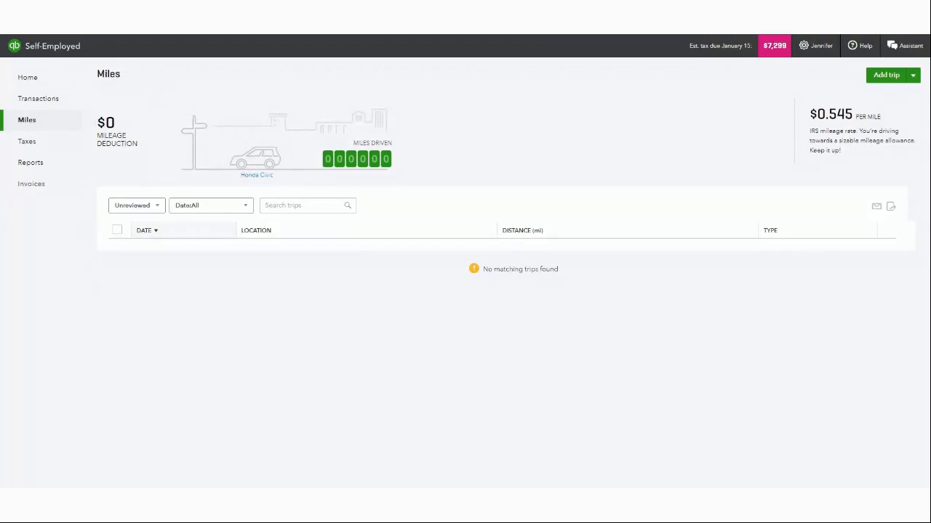
# View the 2018 quarterly estimated taxes and skim the 2018 annual taxes page from the taxable profit to the deduction sections
pyautogui.click(28, 163)
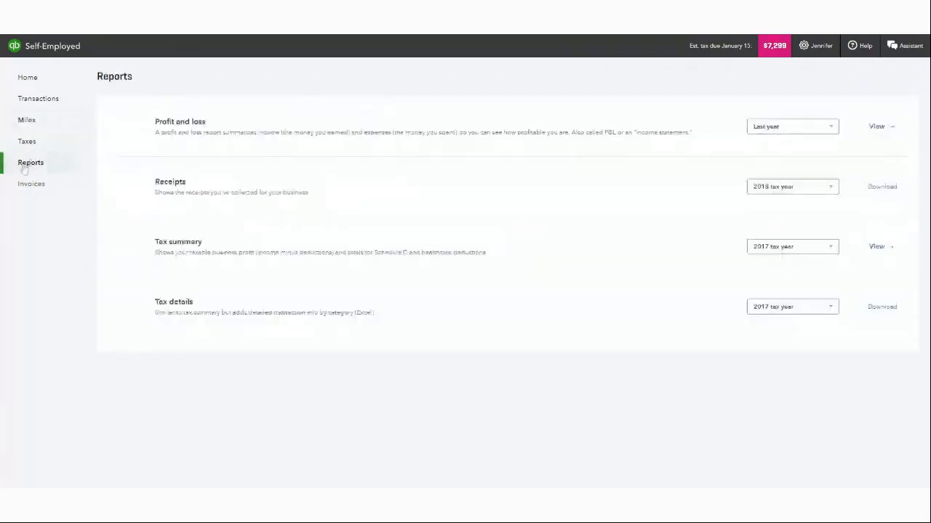
pyautogui.click(26, 143)
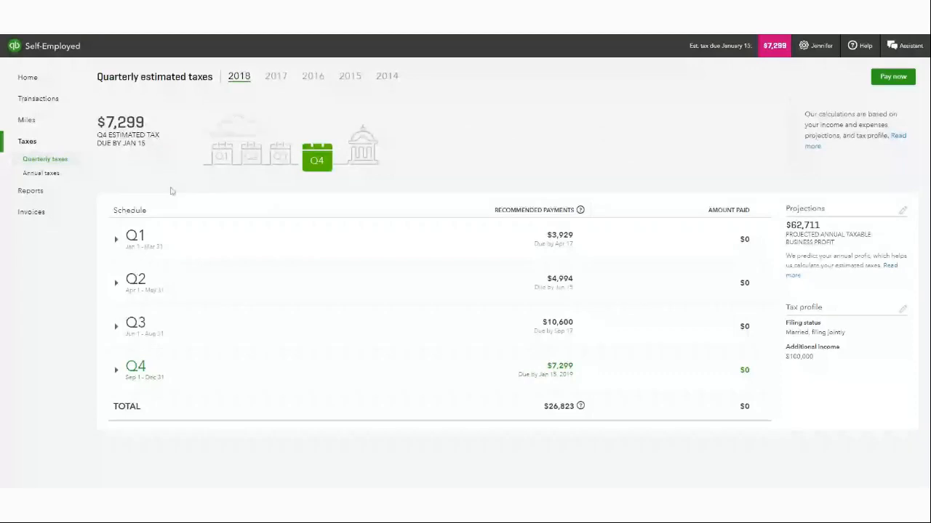
pyautogui.click(42, 175)
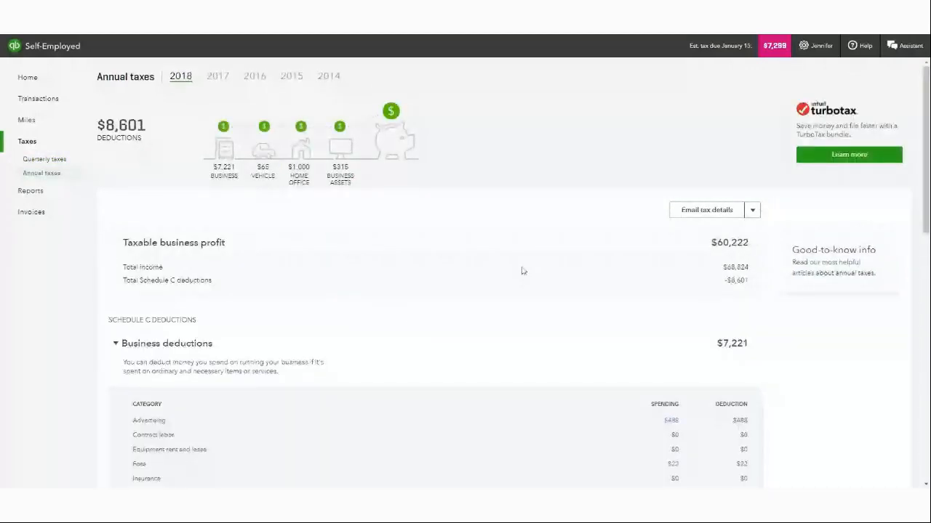
pyautogui.scroll(-3, 546, 269)
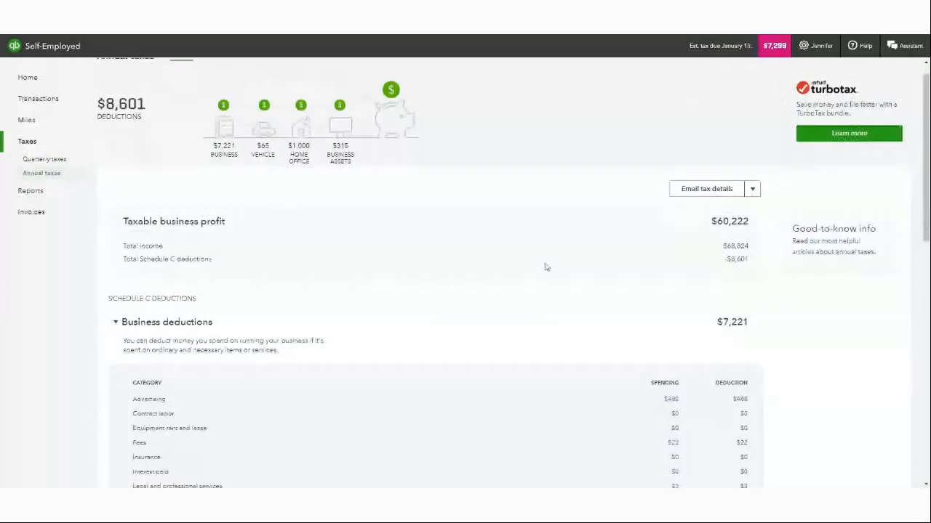
pyautogui.scroll(-9, 546, 268)
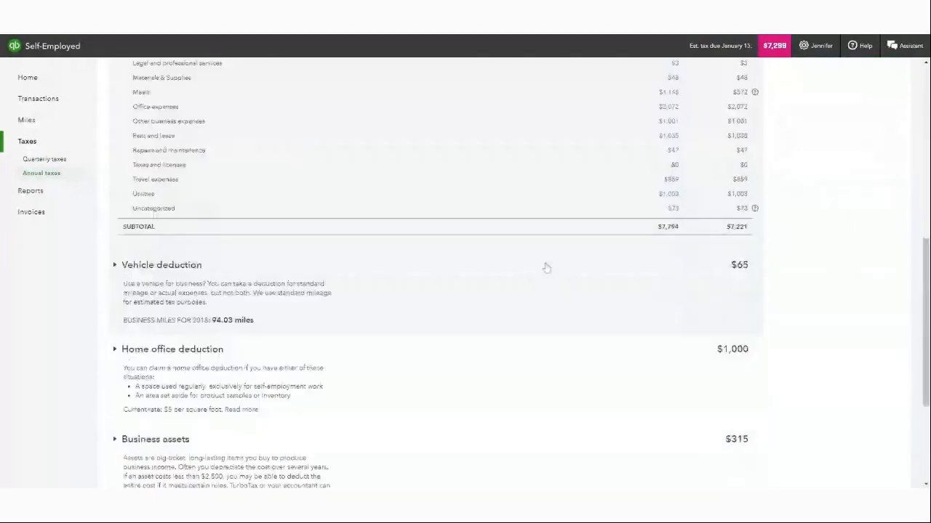
pyautogui.scroll(1, 546, 268)
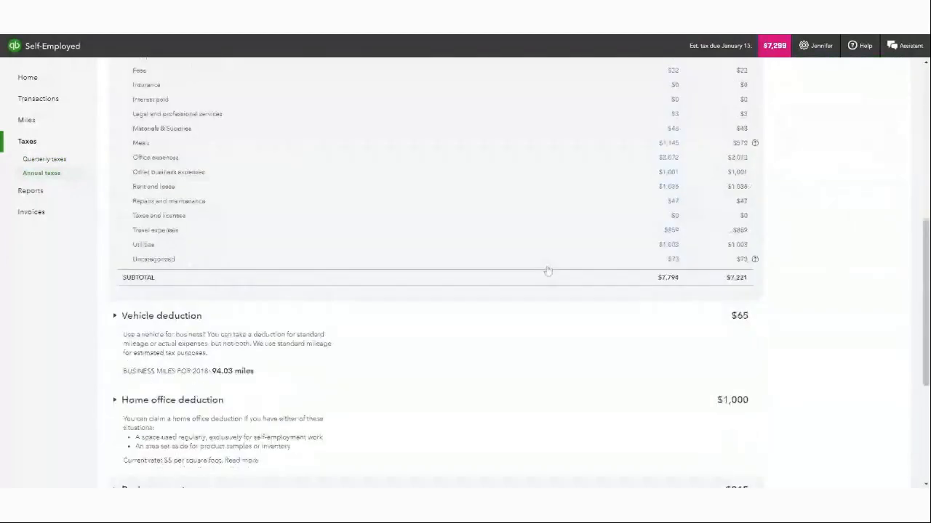
pyautogui.scroll(10, 549, 271)
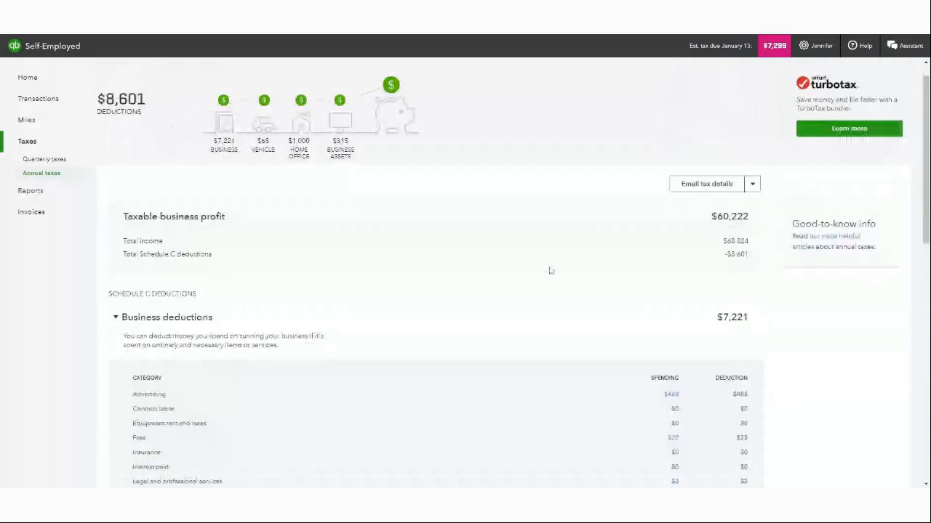
# Examine the Schedule C business deductions by category, including spending, deduction and the Materials & Supplies and Meals entries
pyautogui.scroll(-2, 550, 271)
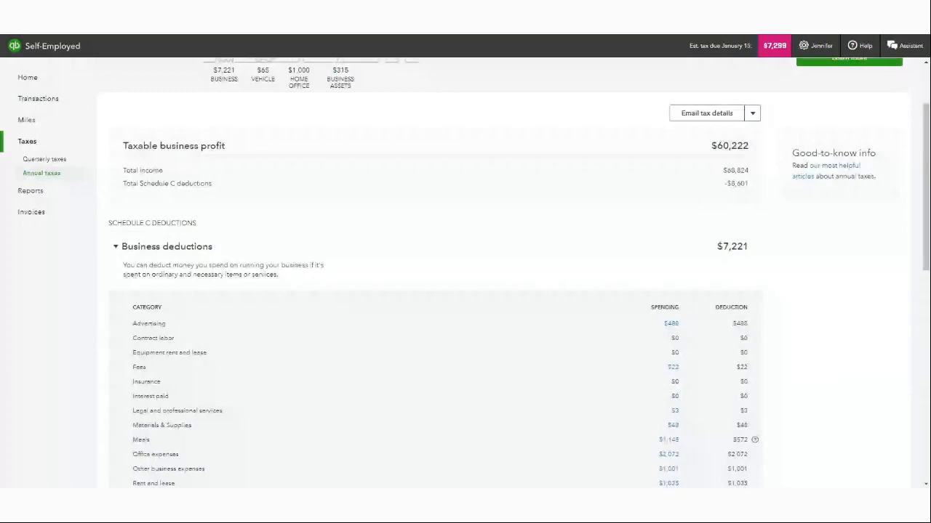
pyautogui.scroll(-5, 623, 153)
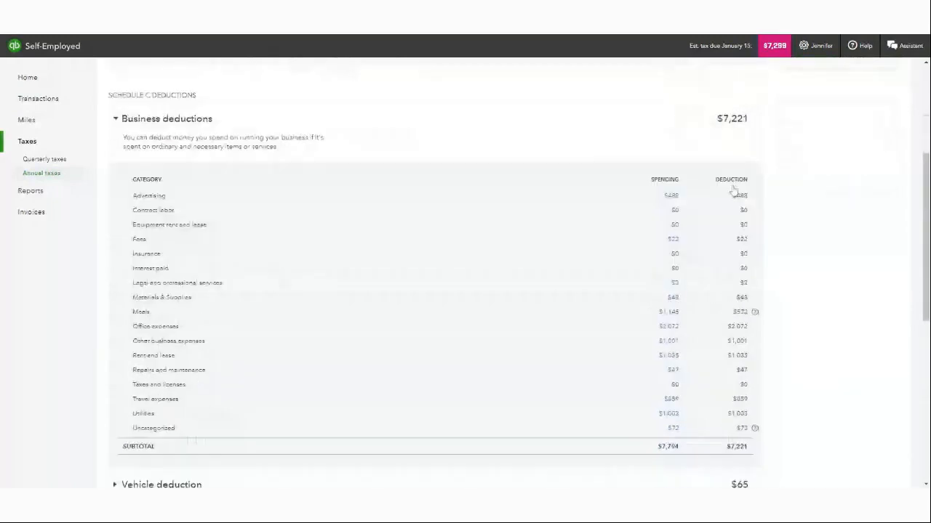
pyautogui.scroll(2, 624, 153)
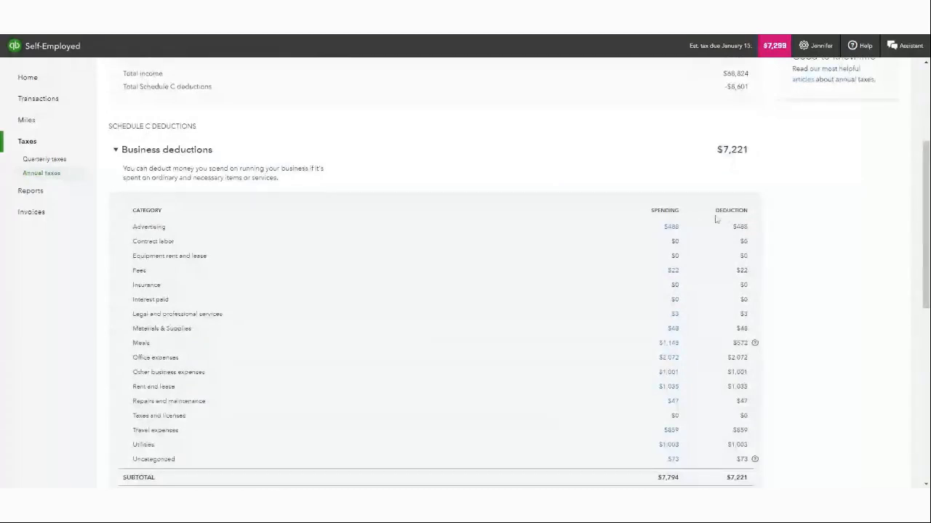
pyautogui.scroll(-1, 714, 220)
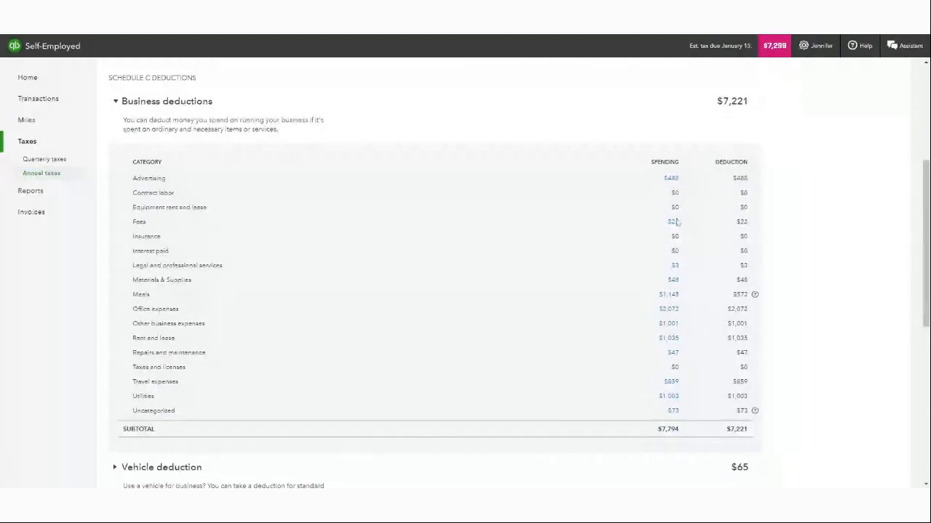
pyautogui.moveTo(137, 270)
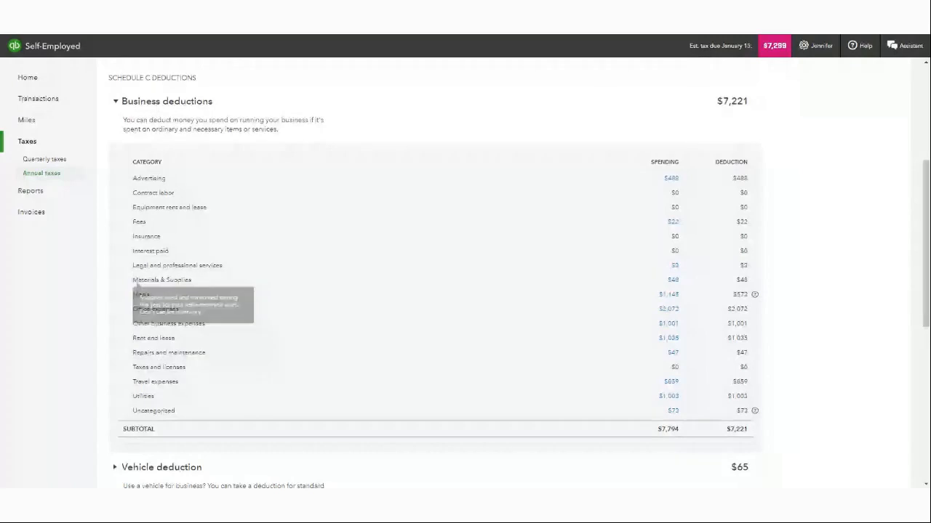
pyautogui.moveTo(148, 299)
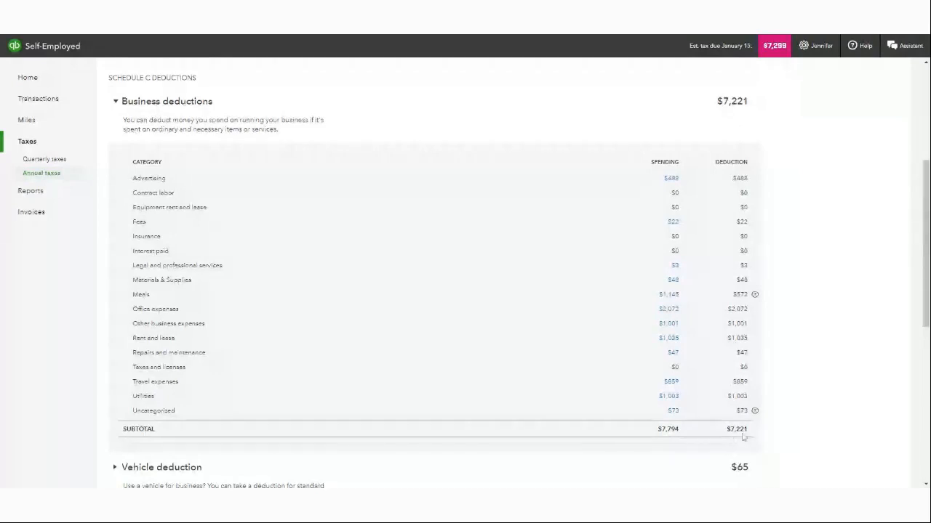
# Review the vehicle, home office, business assets and healthcare deductions and the estimated tax payment summary for 2018
pyautogui.scroll(-5, 743, 436)
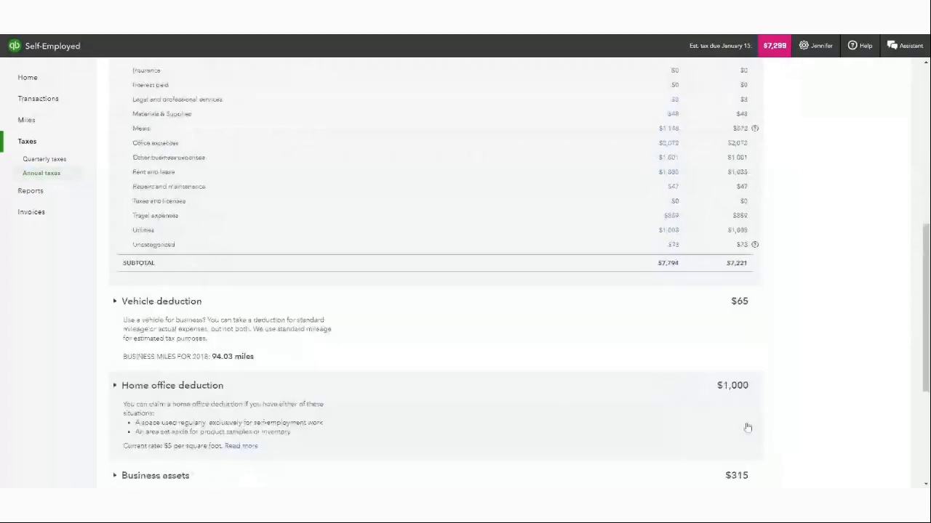
pyautogui.scroll(-1, 747, 428)
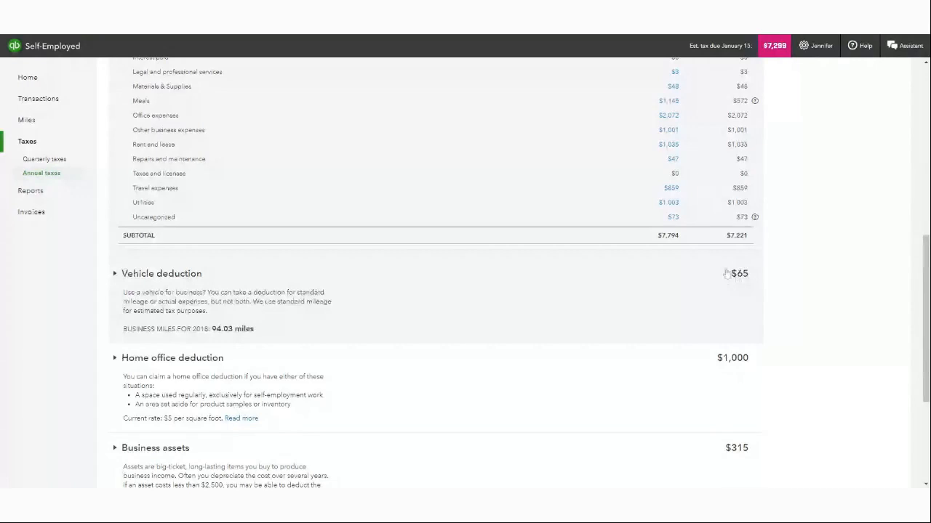
pyautogui.scroll(-2, 316, 252)
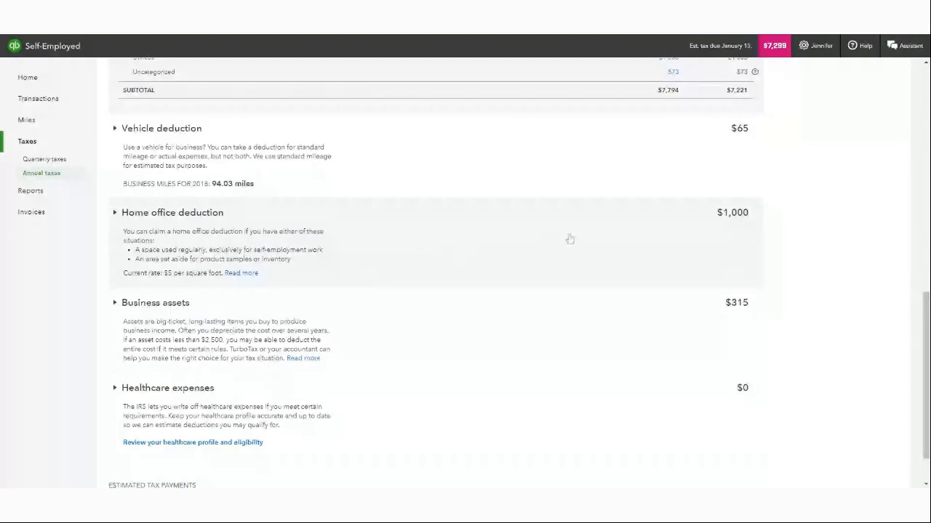
pyautogui.scroll(-1, 596, 243)
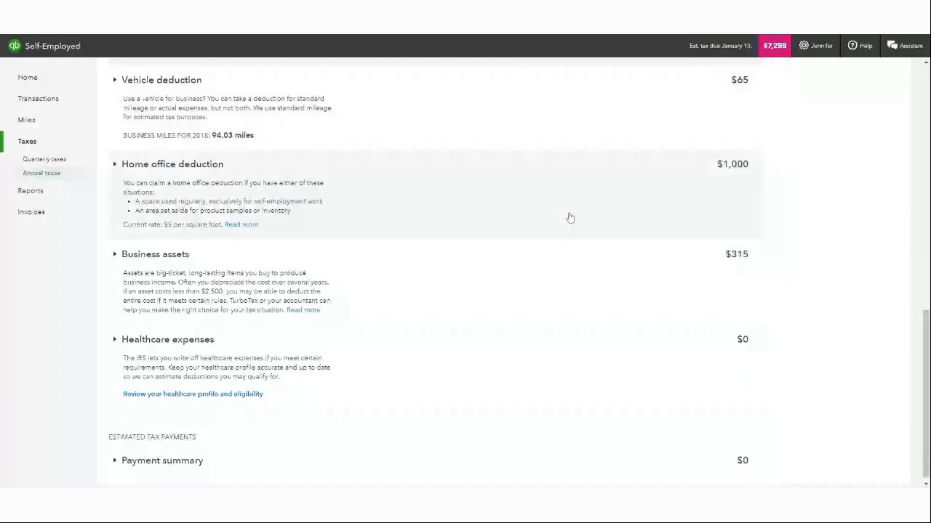
pyautogui.scroll(-1, 355, 293)
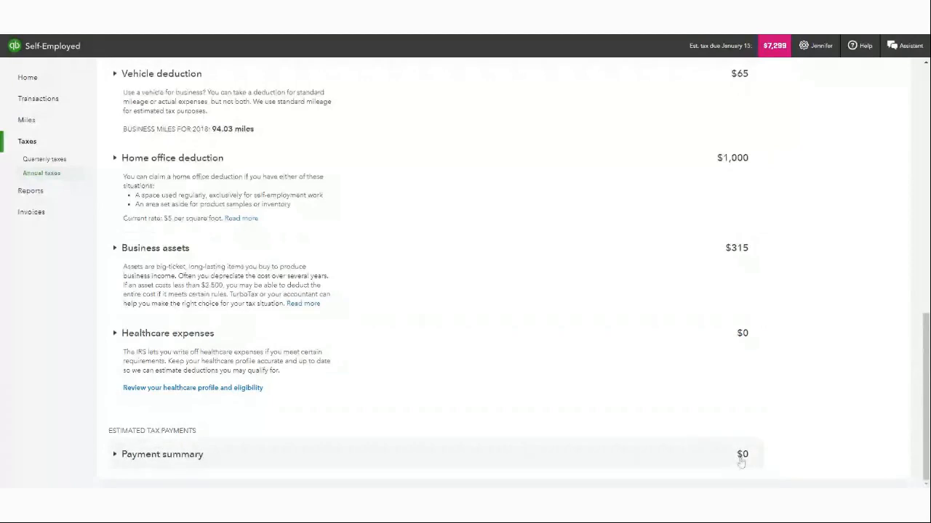
pyautogui.scroll(5, 741, 463)
pyautogui.scroll(1, 706, 459)
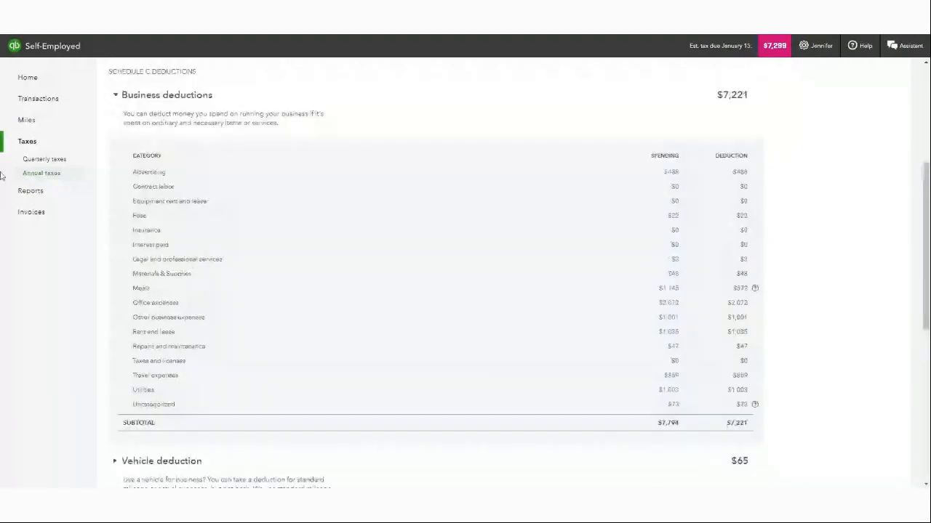
# Open last year's profit and loss report and read through its income, expenses and net income
pyautogui.click(31, 191)
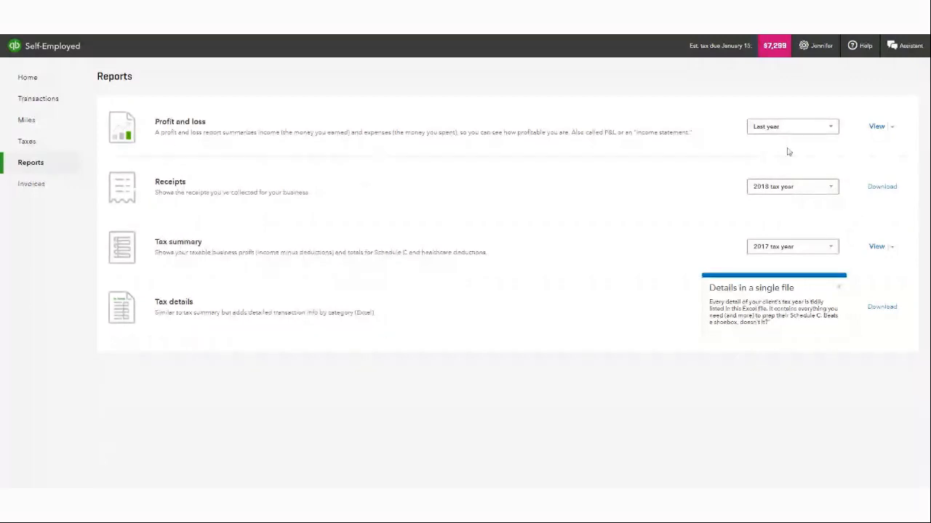
pyautogui.click(877, 127)
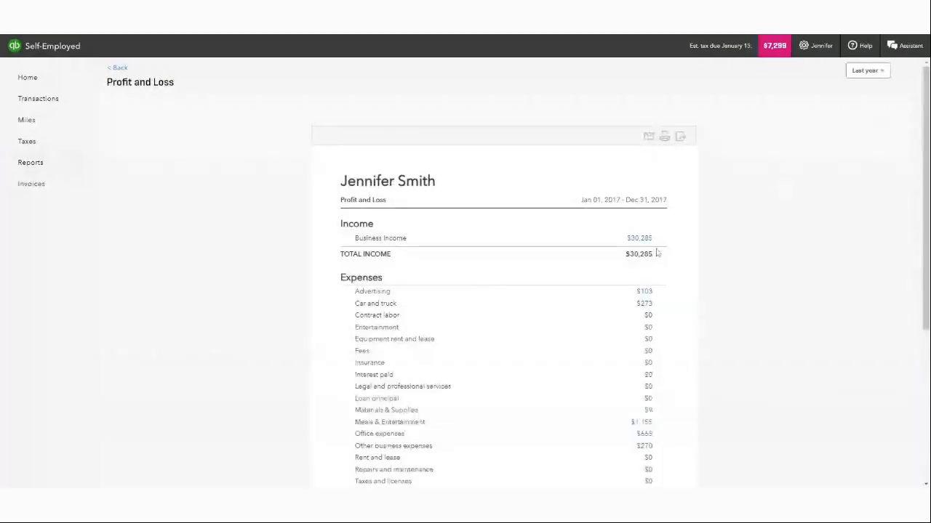
pyautogui.scroll(-1, 660, 256)
pyautogui.scroll(-2, 659, 256)
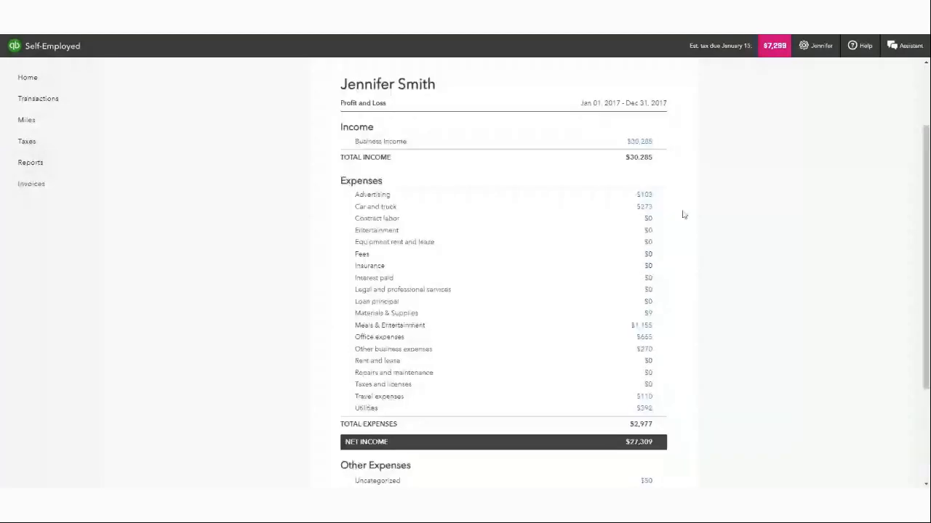
pyautogui.scroll(-1, 683, 215)
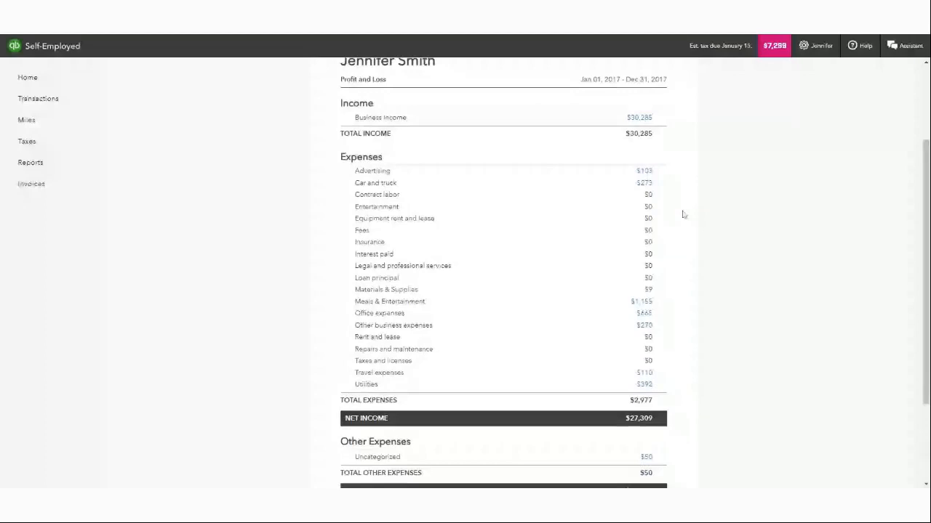
pyautogui.scroll(-3, 684, 215)
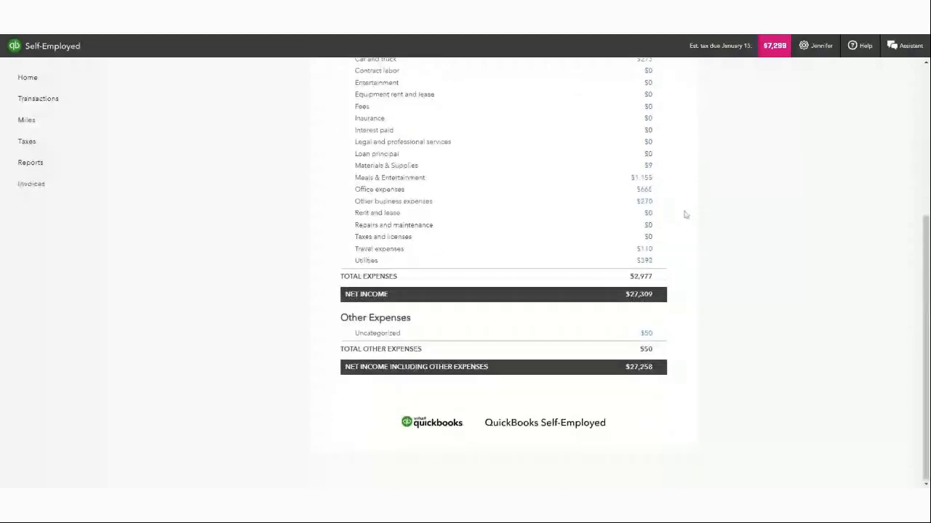
pyautogui.scroll(5, 683, 214)
pyautogui.scroll(-3, 684, 215)
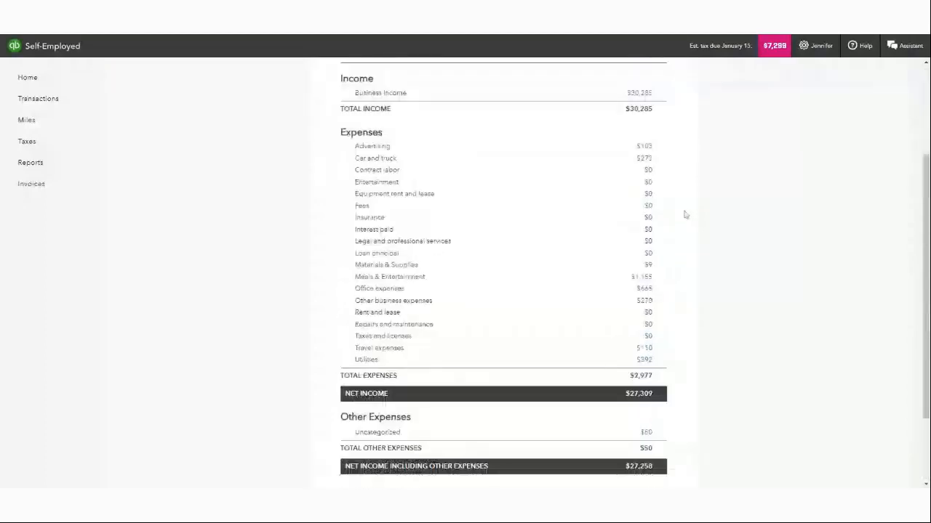
pyautogui.scroll(1, 686, 215)
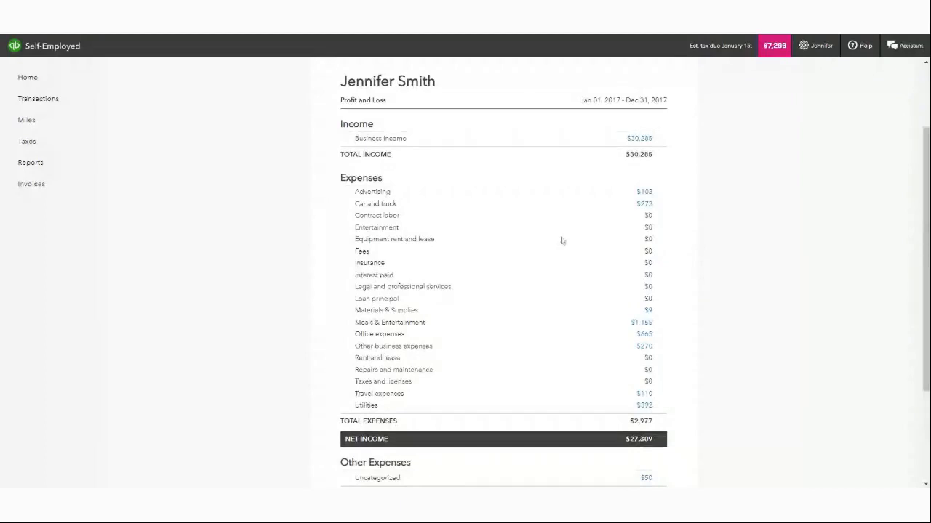
pyautogui.scroll(-3, 560, 239)
pyautogui.scroll(3, 531, 218)
pyautogui.scroll(1, 517, 189)
pyautogui.scroll(3, 516, 189)
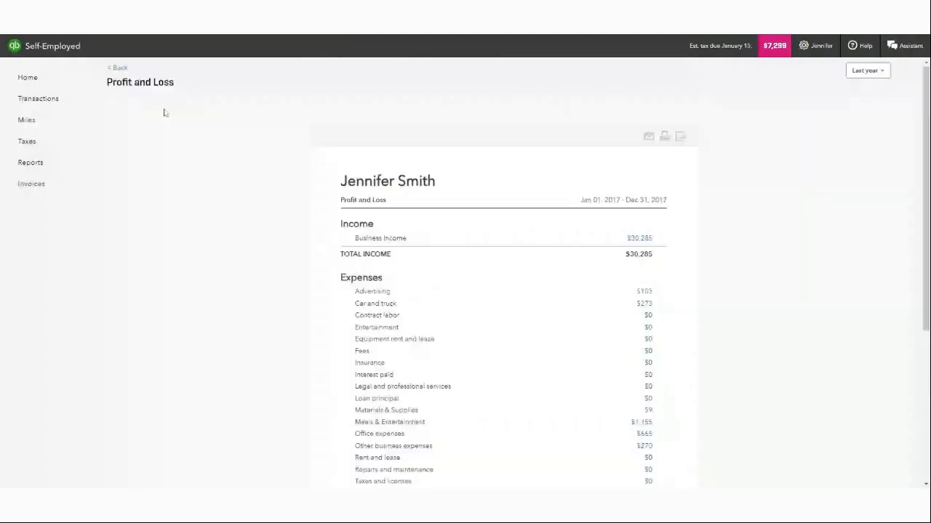
# Return to the reports list and request the 2018 tax year receipts download, closing the export page
pyautogui.click(118, 68)
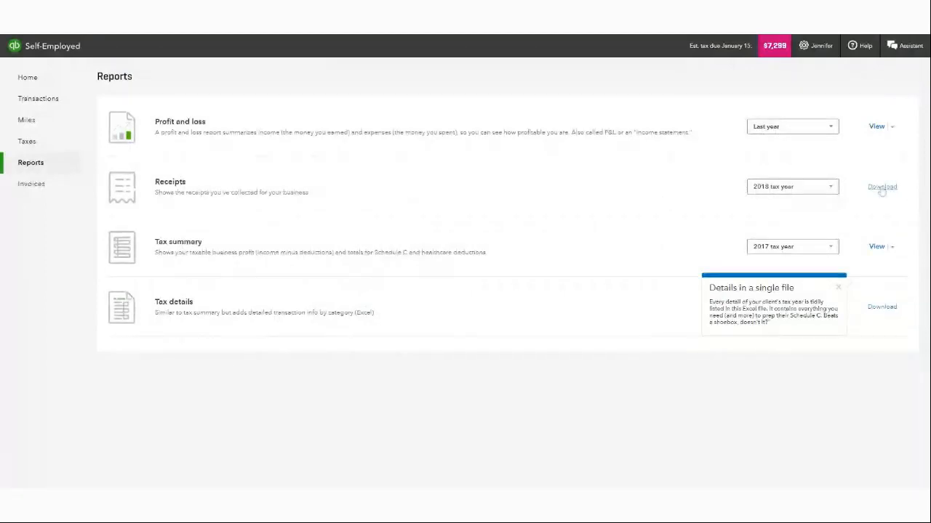
pyautogui.click(880, 187)
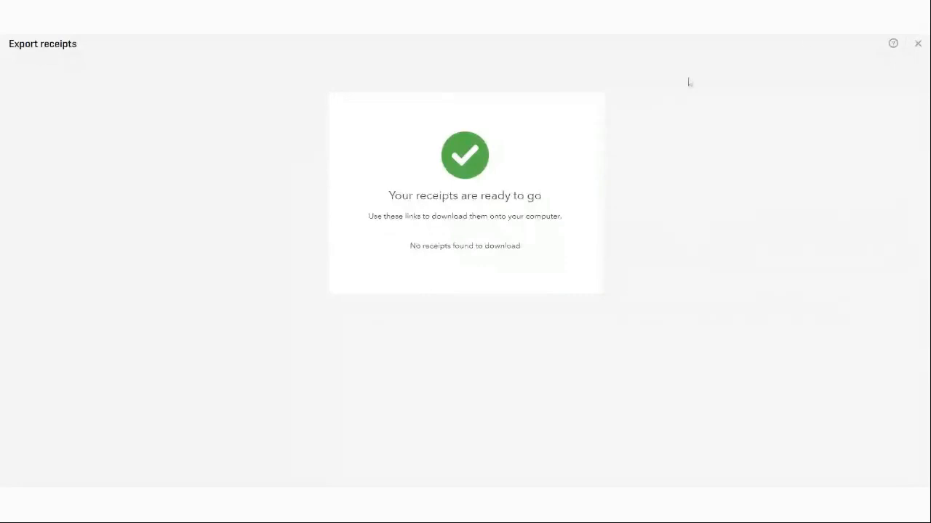
pyautogui.click(917, 45)
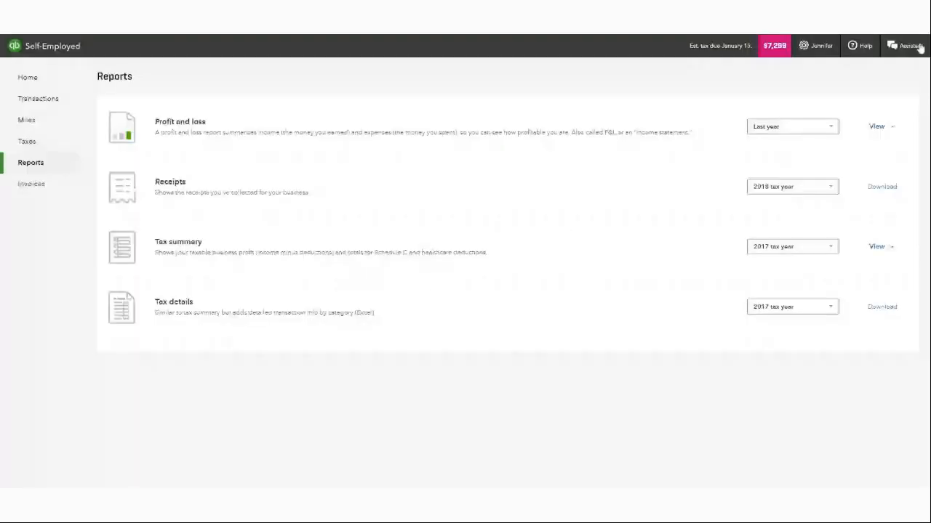
# Open the tax summary report for the 2017 tax year and look through its deductions and business assets
pyautogui.click(876, 247)
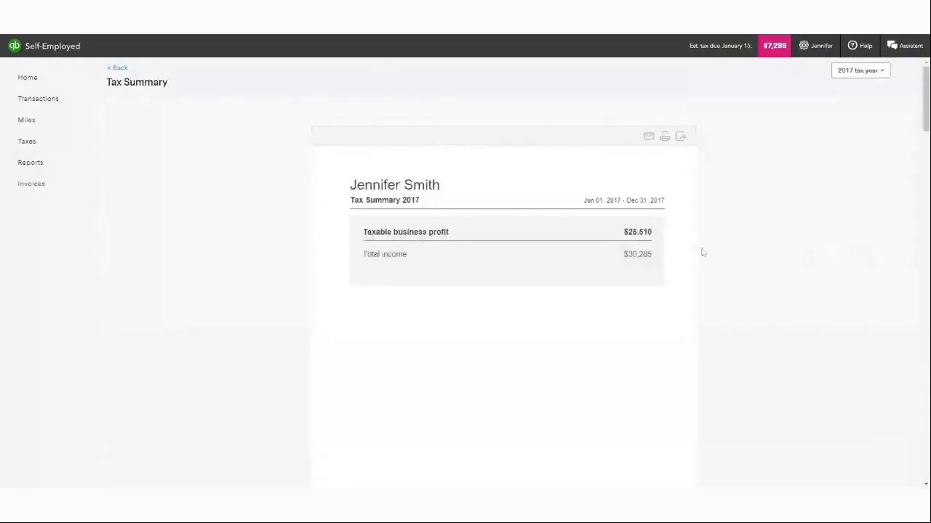
pyautogui.scroll(-3, 680, 238)
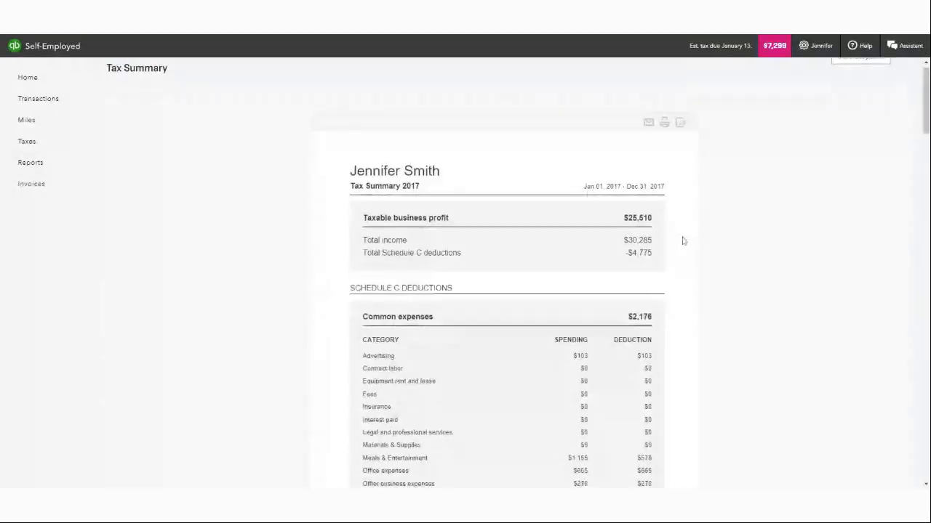
pyautogui.scroll(-15, 682, 242)
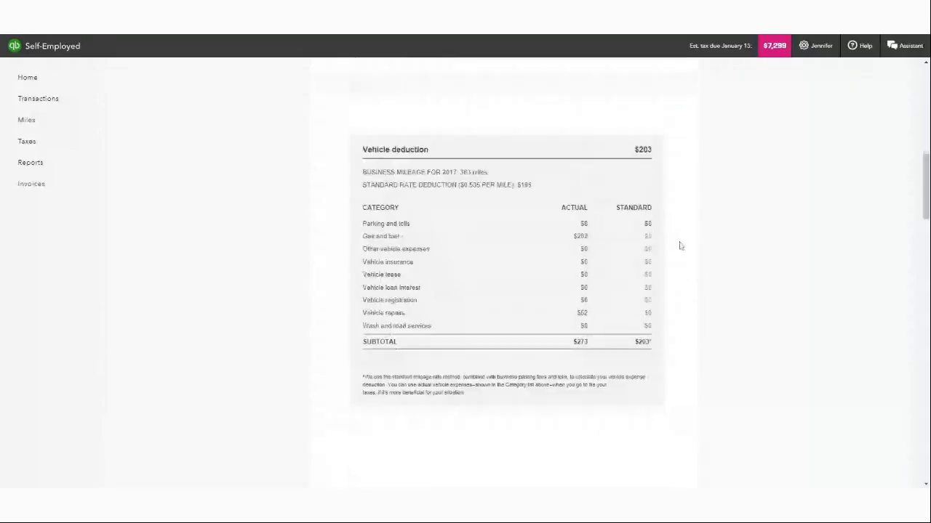
pyautogui.scroll(-20, 680, 247)
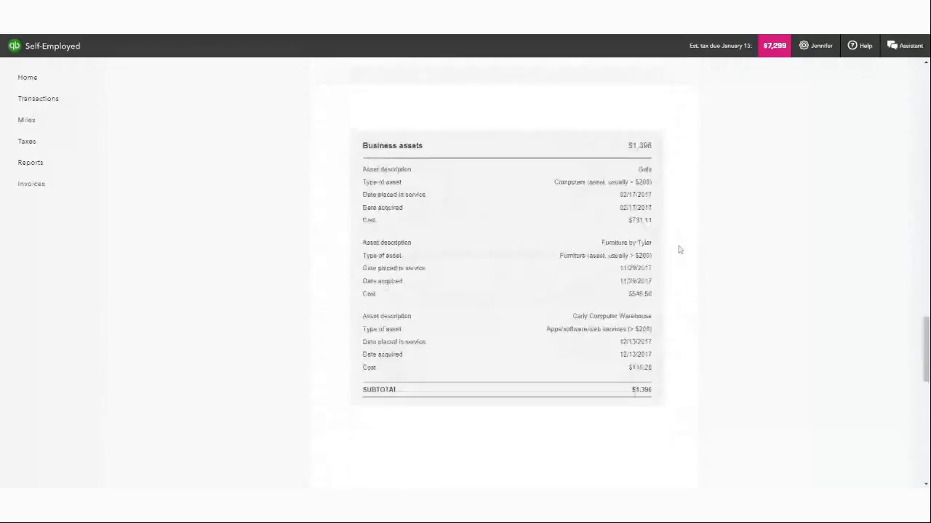
pyautogui.scroll(7, 679, 241)
pyautogui.scroll(15, 680, 236)
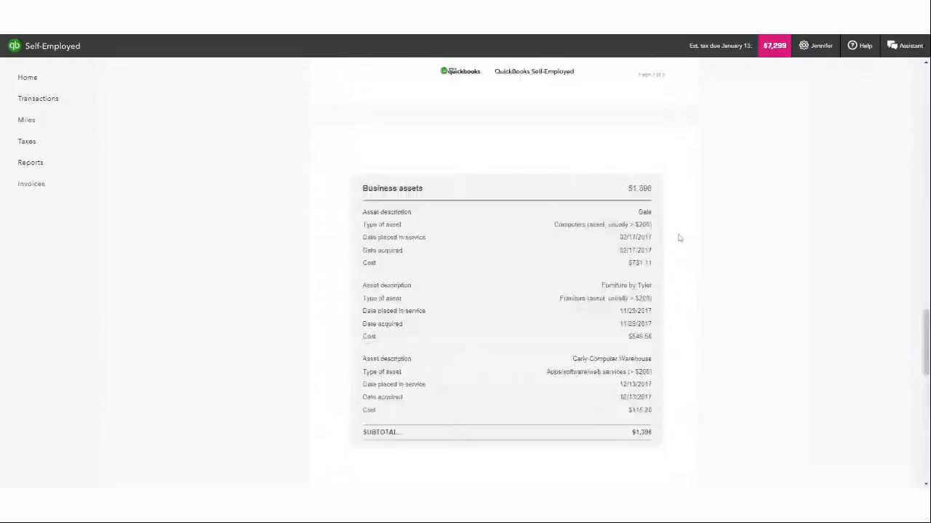
# Return to the start of the 2017 tax summary and review the taxable business profit, common expenses and vehicle deduction
pyautogui.scroll(6, 682, 230)
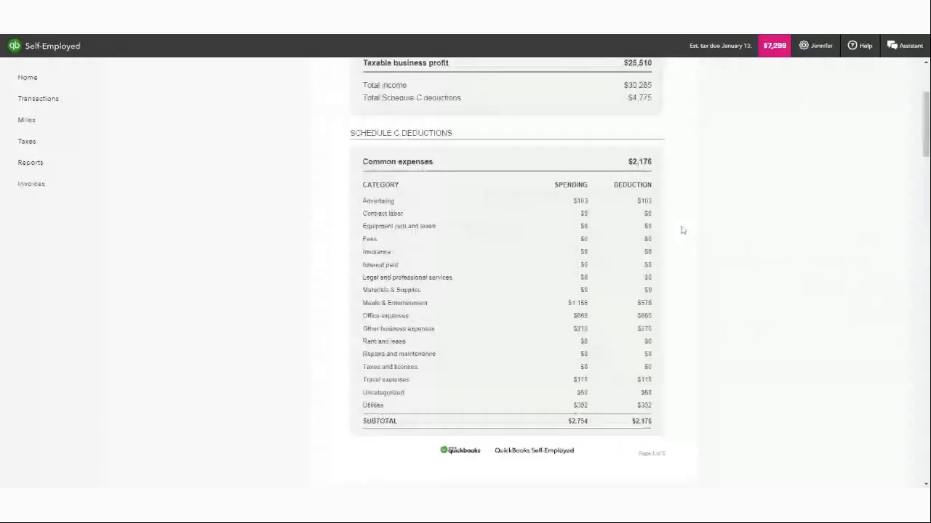
pyautogui.scroll(3, 682, 230)
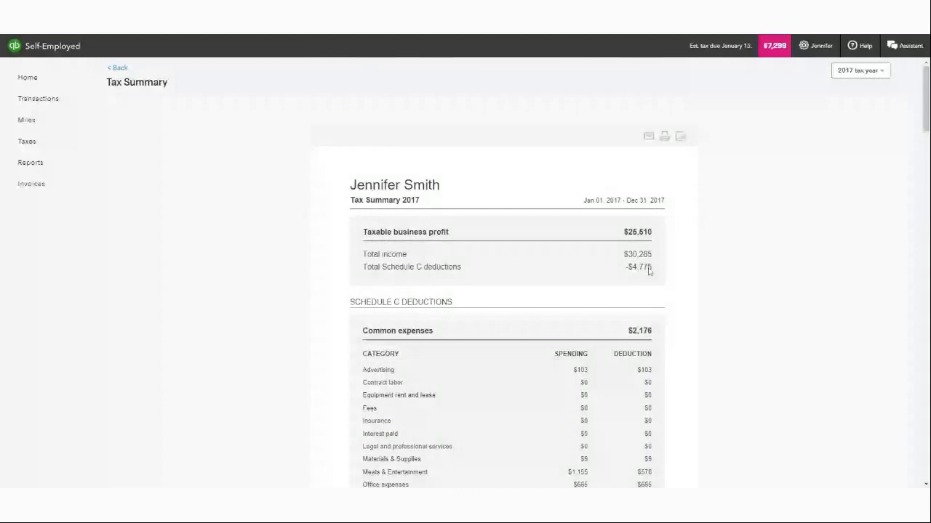
pyautogui.scroll(-1, 647, 273)
pyautogui.scroll(-6, 645, 278)
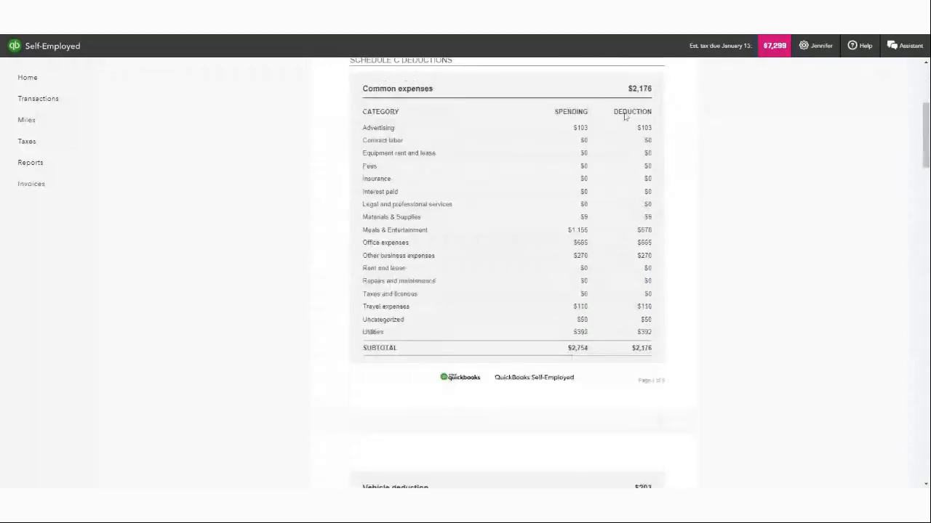
pyautogui.scroll(-10, 618, 204)
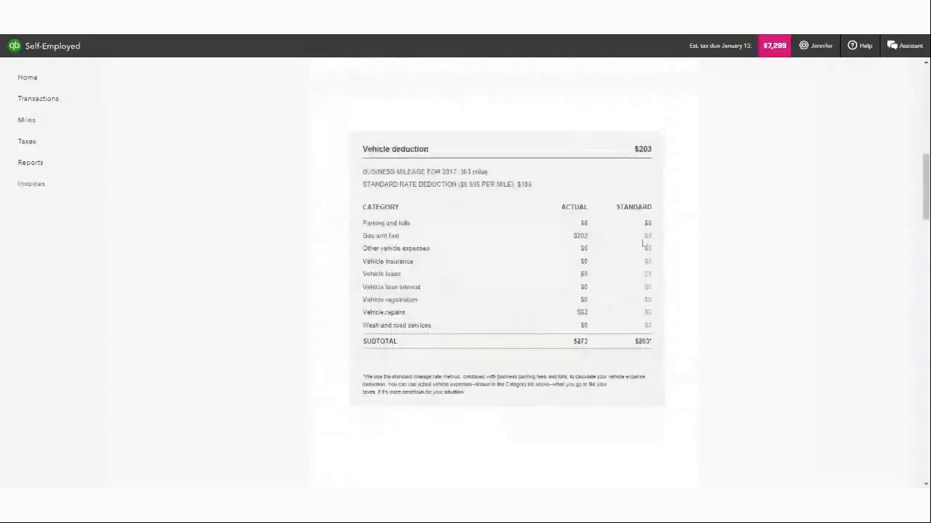
pyautogui.scroll(-12, 627, 290)
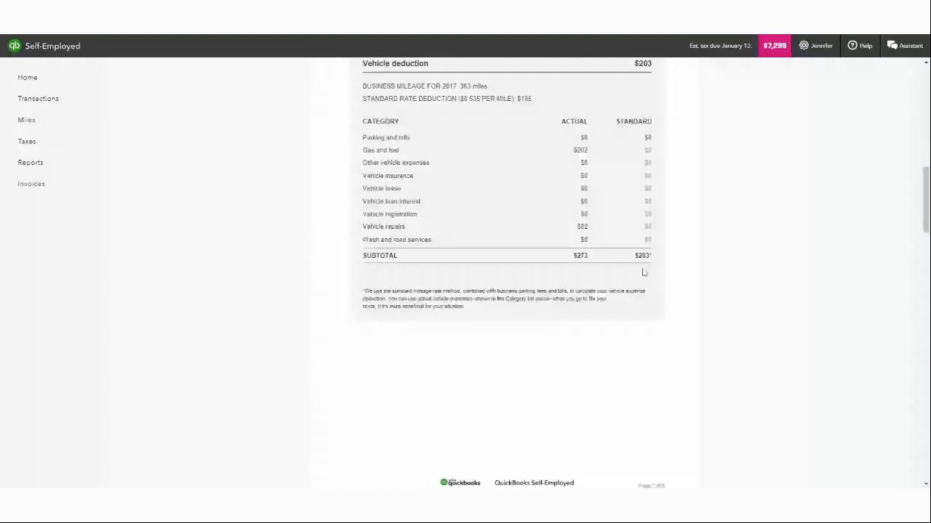
# Review the home office deduction, business assets, healthcare expenses and estimated tax payment summary for 2017
pyautogui.scroll(-2, 618, 262)
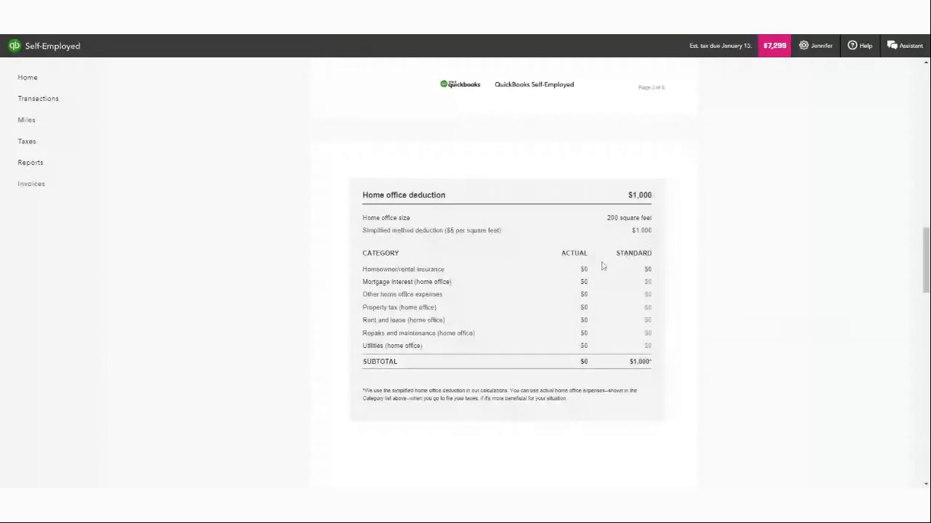
pyautogui.scroll(-1, 604, 264)
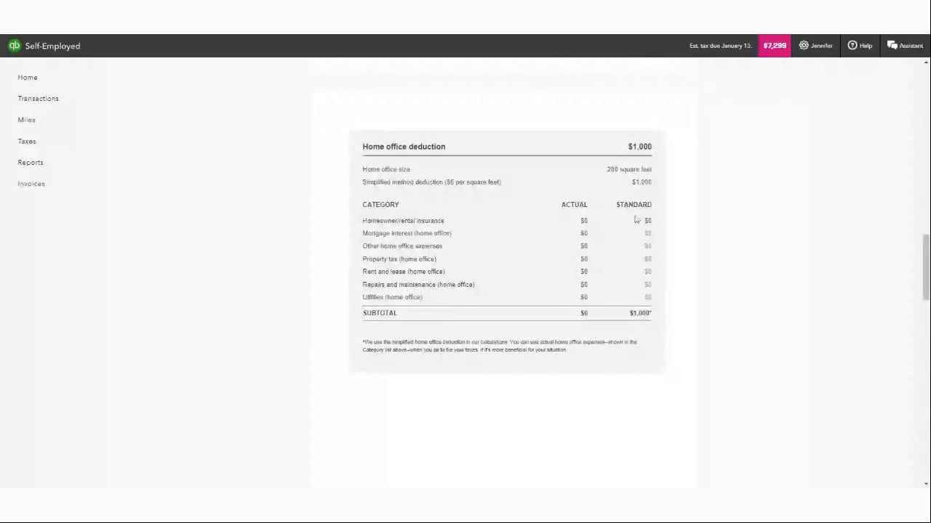
pyautogui.scroll(-7, 634, 220)
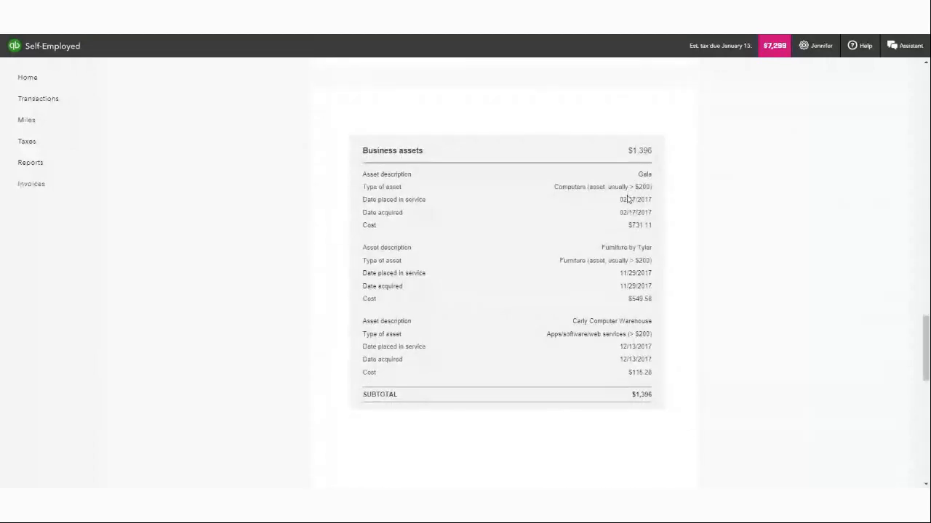
pyautogui.scroll(-5, 624, 196)
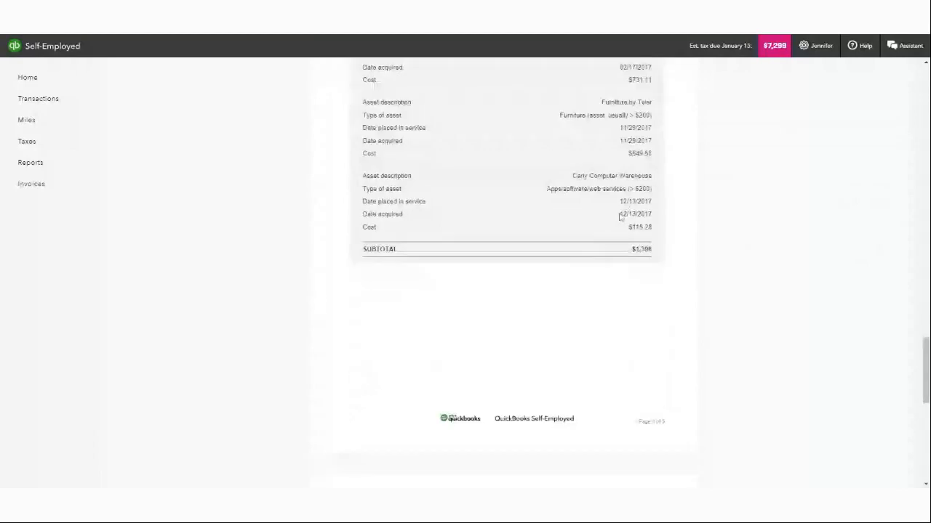
pyautogui.scroll(-2, 623, 207)
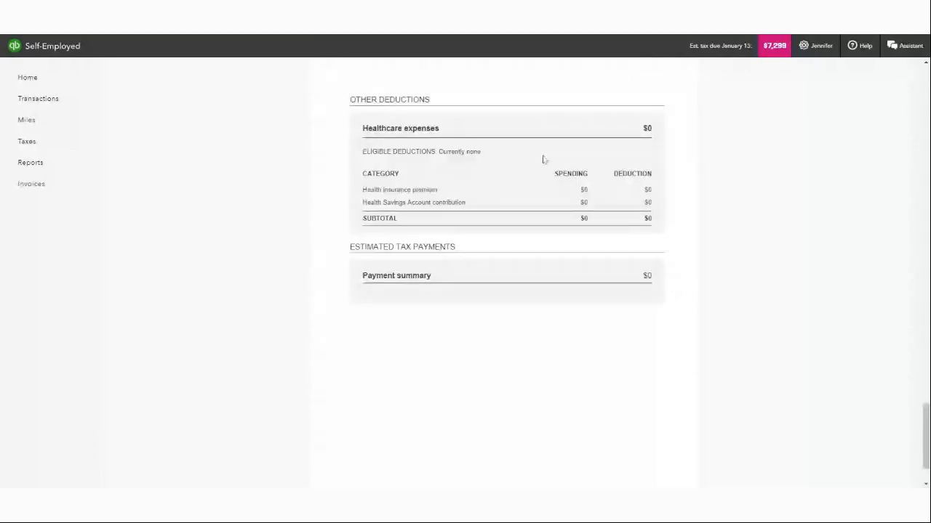
pyautogui.scroll(-1, 586, 240)
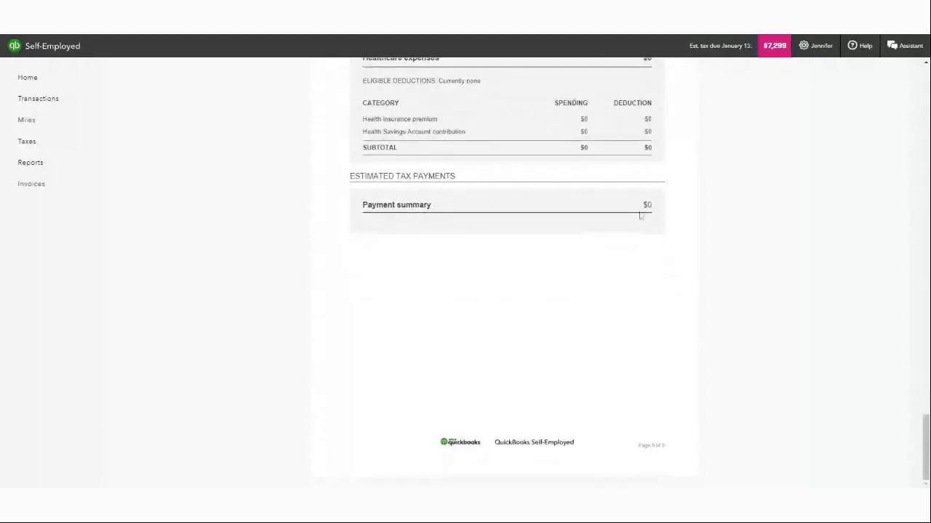
pyautogui.scroll(5, 639, 211)
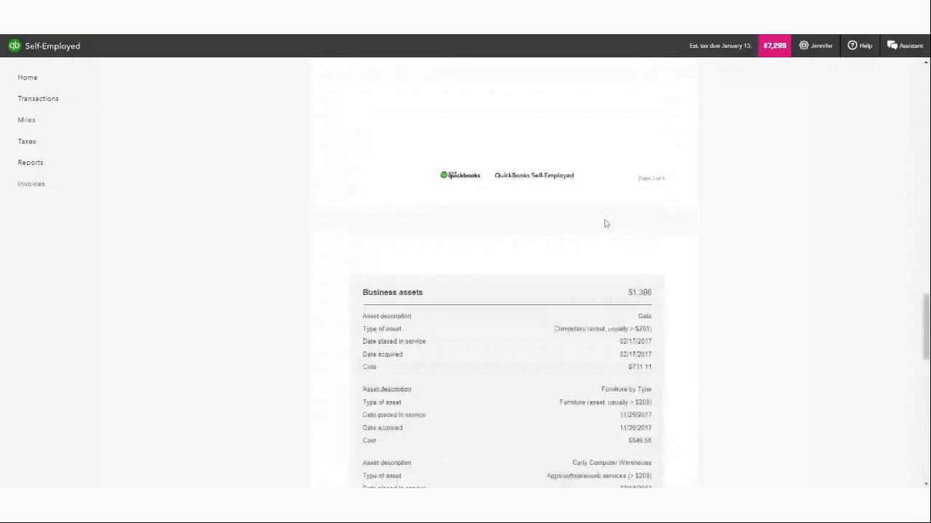
# Start a new invoice from the Invoices page and view the online payments application, closing it without applying
pyautogui.click(32, 188)
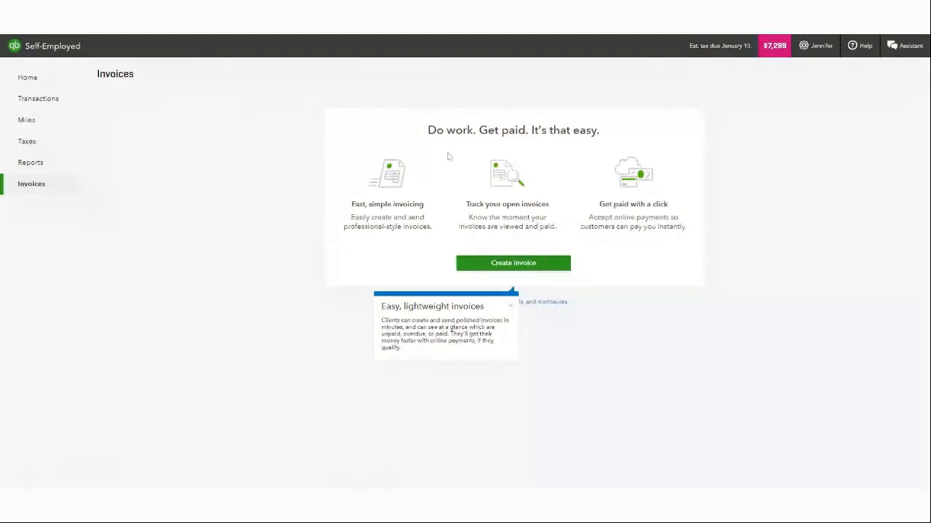
pyautogui.click(512, 294)
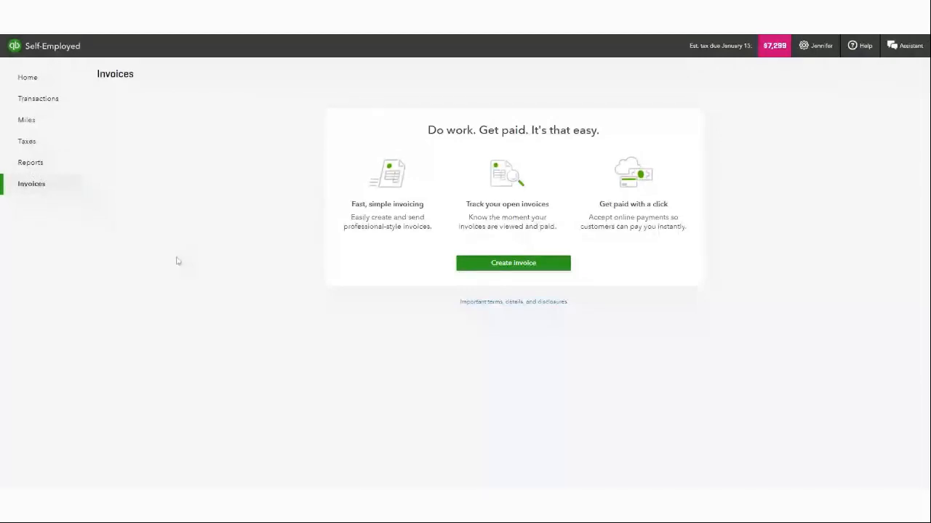
pyautogui.click(508, 265)
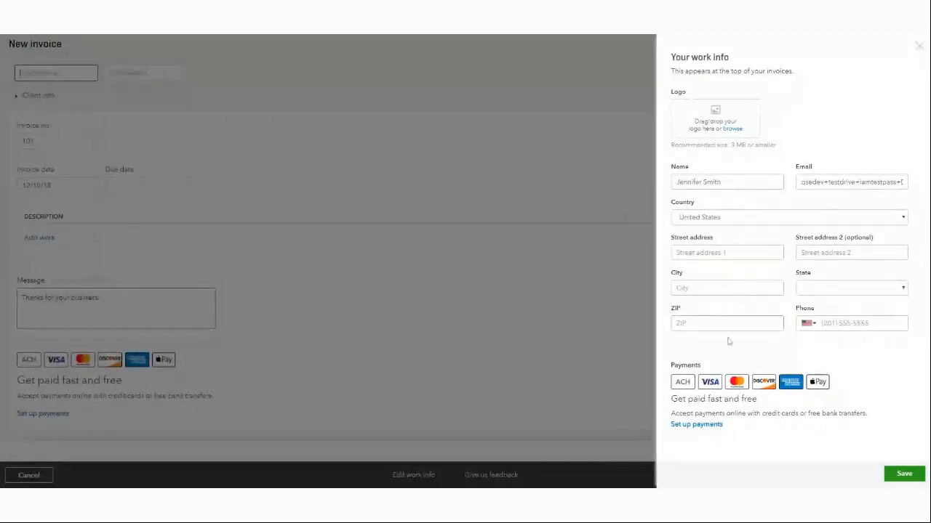
pyautogui.click(697, 427)
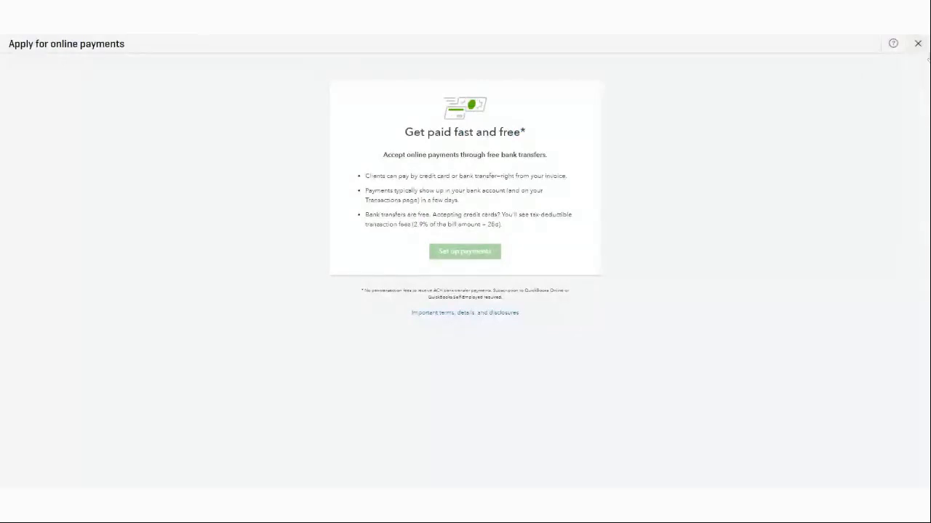
pyautogui.click(918, 45)
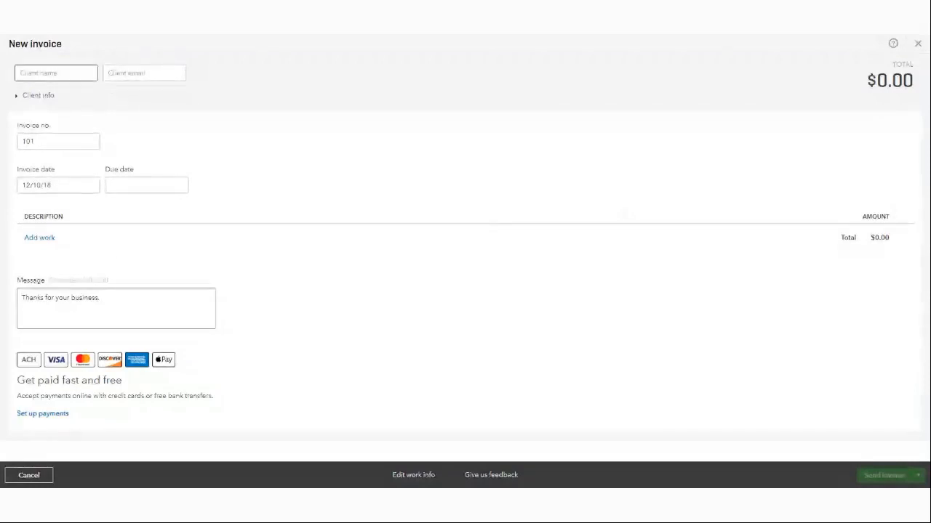
# Fill in the client's name and e-mail on the new invoice and set its due date to 12/15/18
pyautogui.click(56, 89)
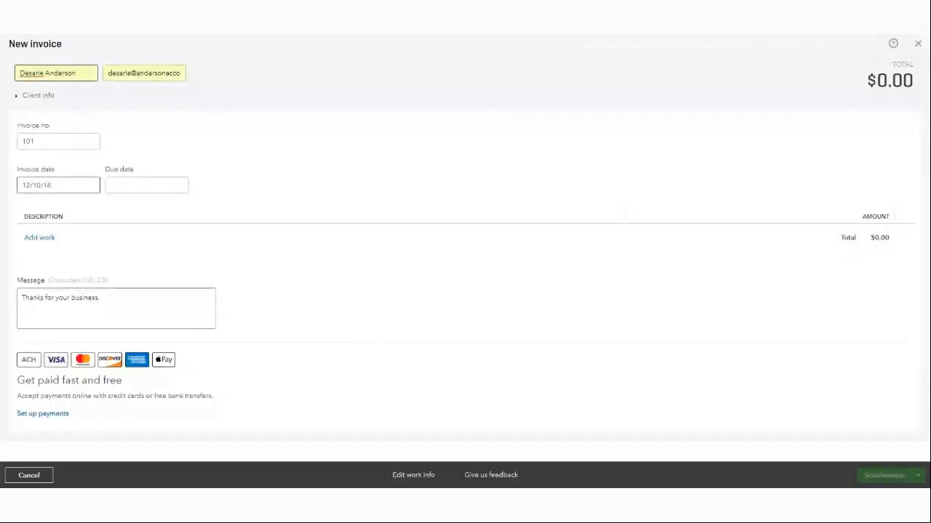
pyautogui.click(146, 186)
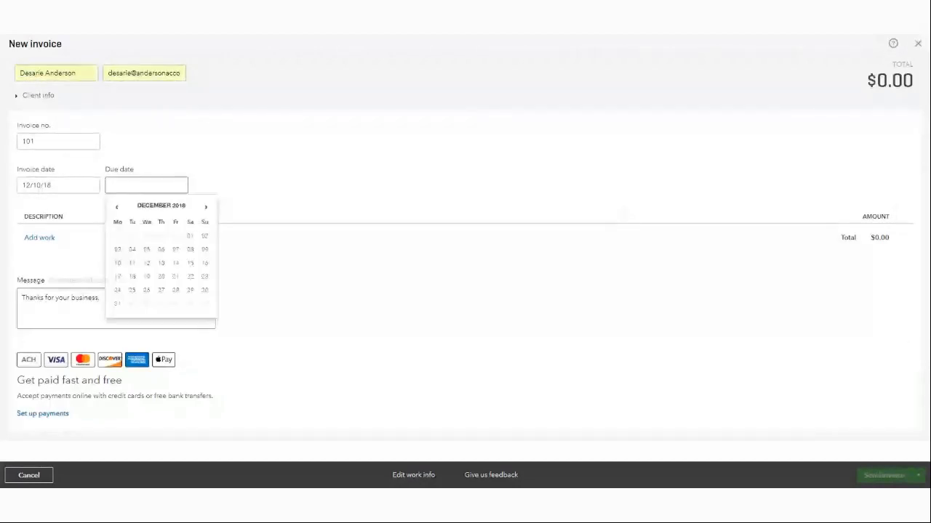
pyautogui.click(121, 265)
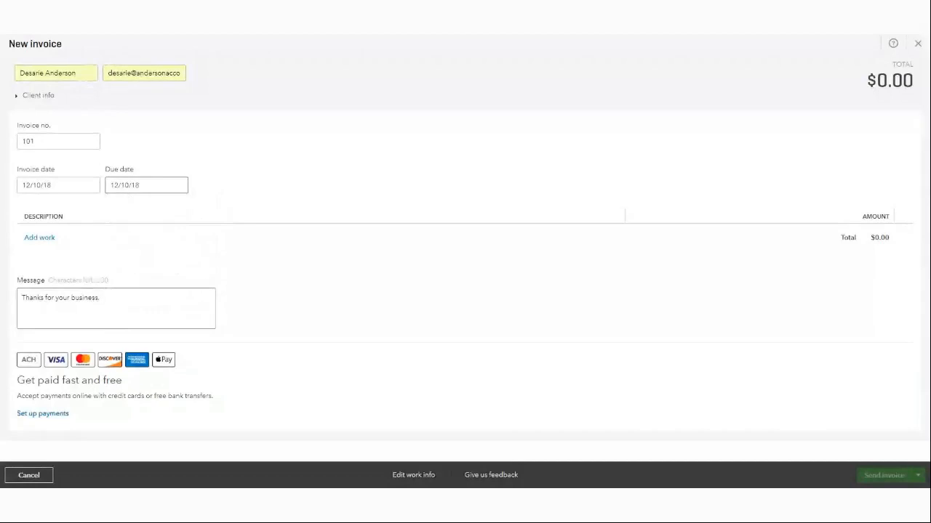
pyautogui.click(139, 185)
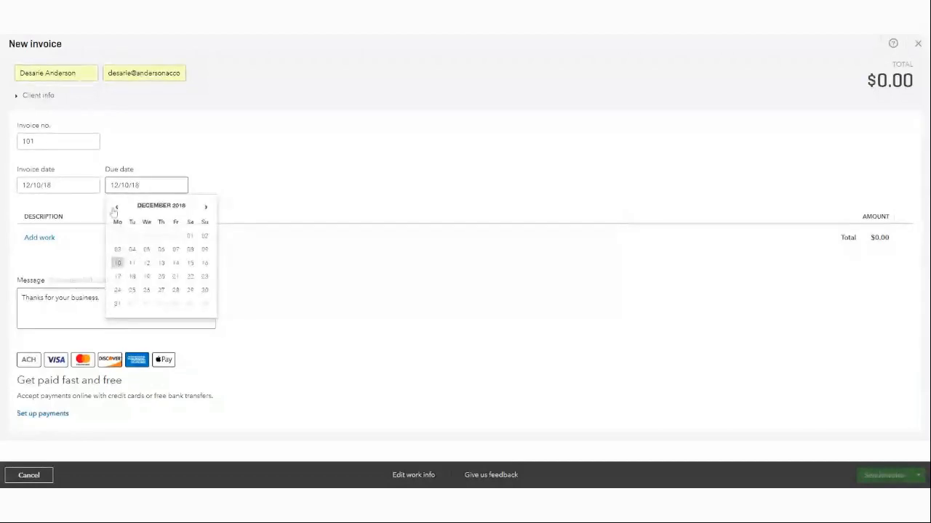
pyautogui.click(190, 263)
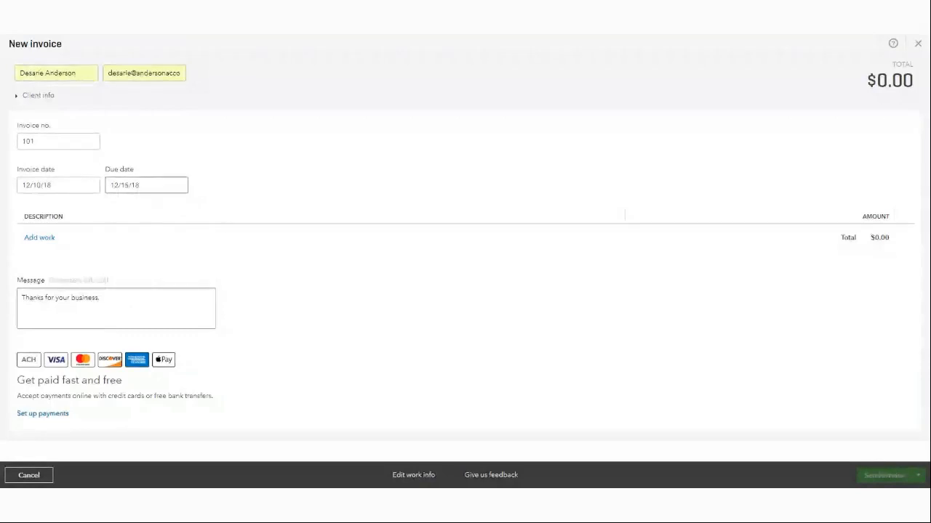
pyautogui.click(40, 238)
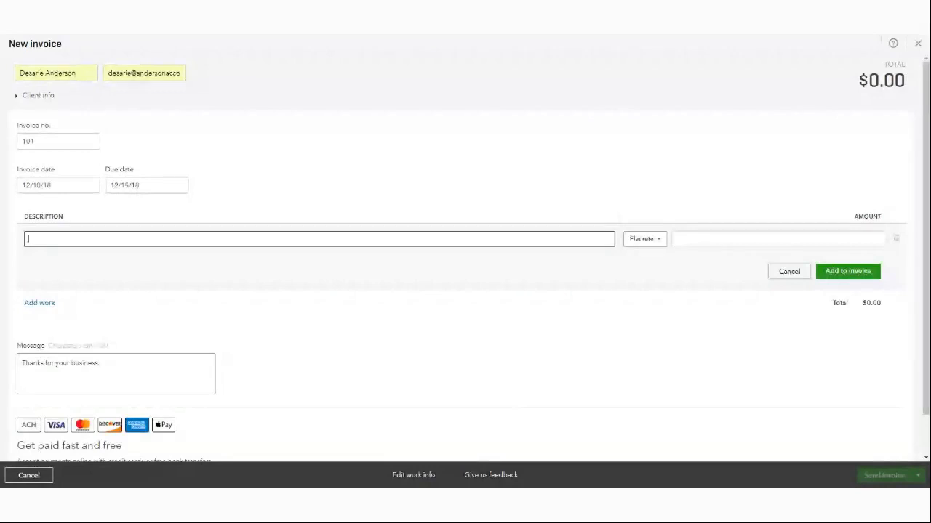
pyautogui.write('Hair Purchase')
pyautogui.press('Tab')
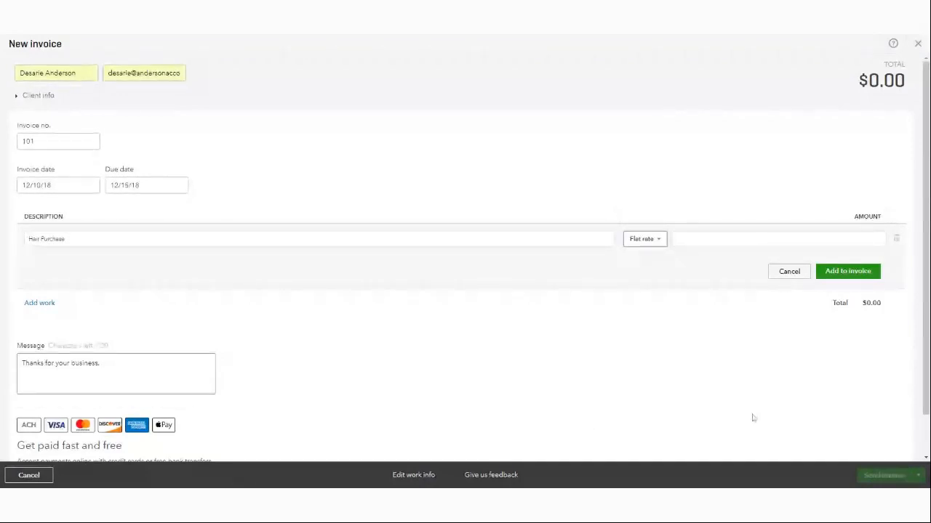
pyautogui.click(663, 241)
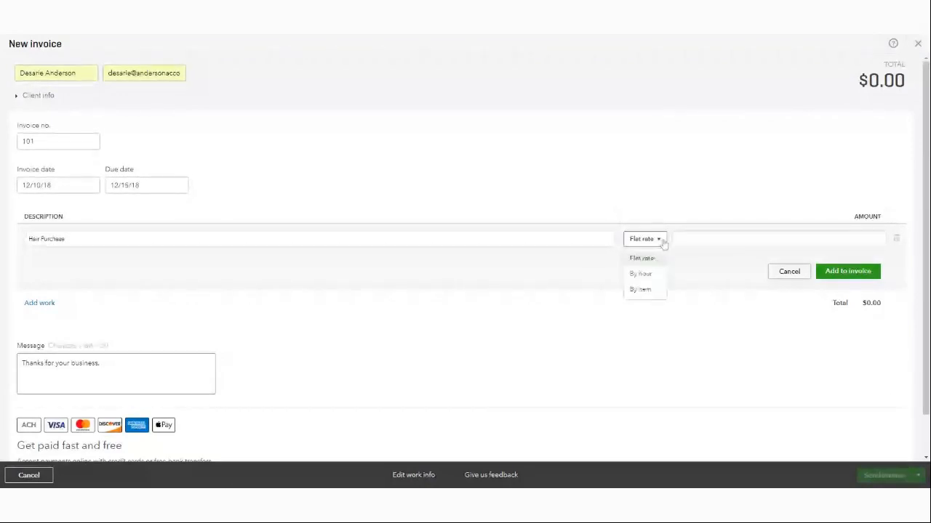
pyautogui.click(645, 259)
pyautogui.click(677, 239)
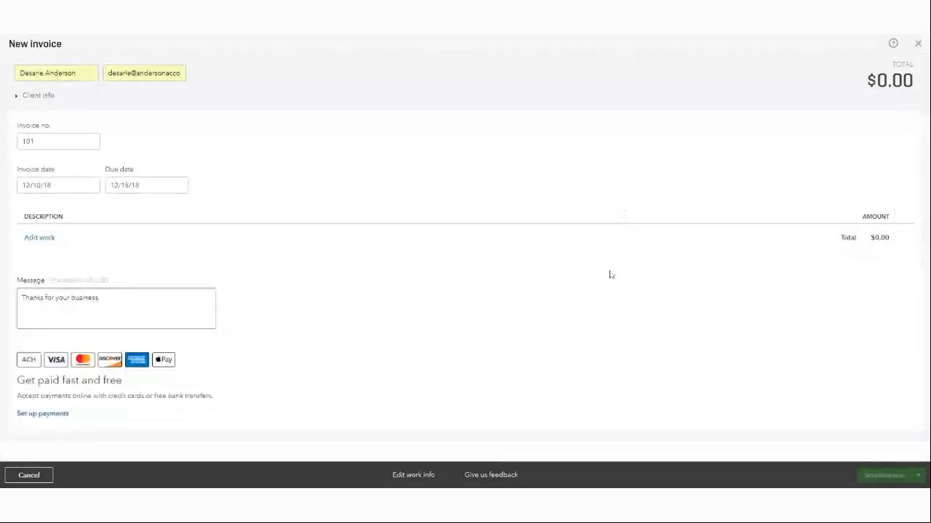
# Add a flat-rate work line described as Hair with an amount of 65.00 to the invoice
pyautogui.click(43, 248)
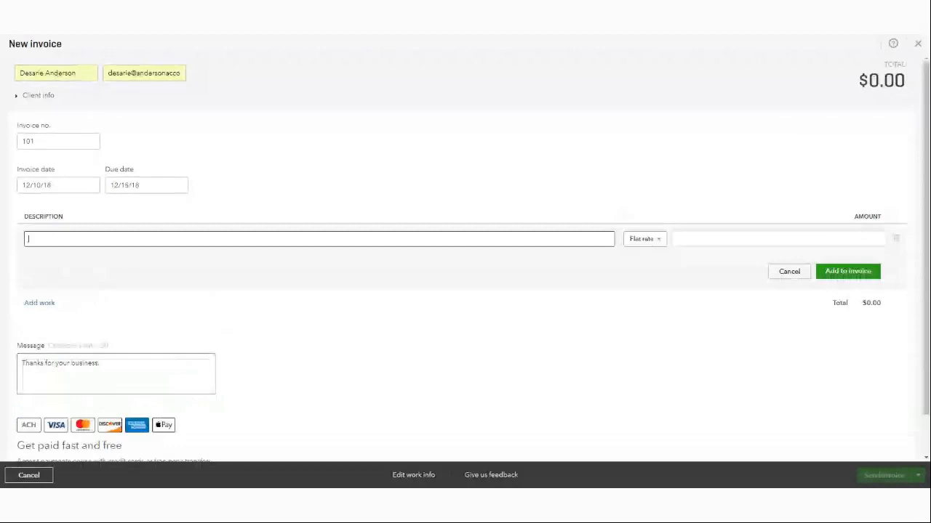
pyautogui.write('He')
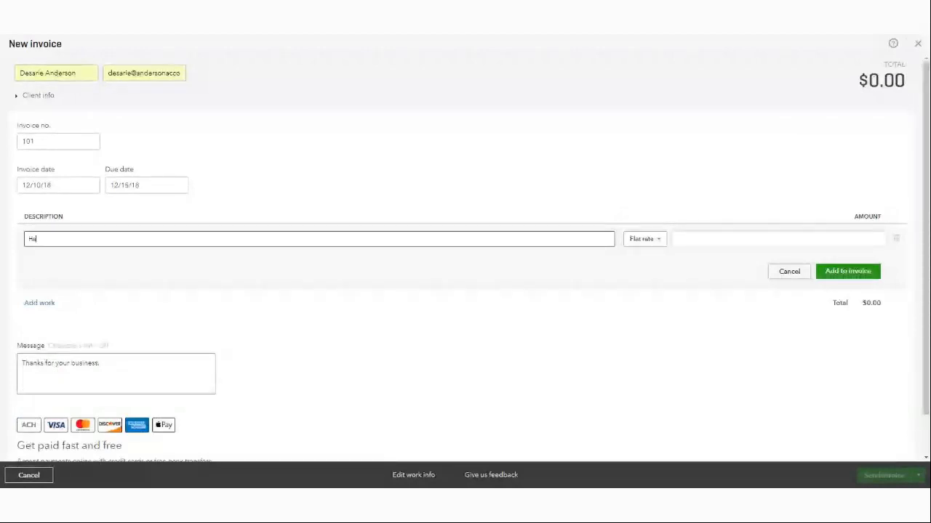
pyautogui.click(632, 241)
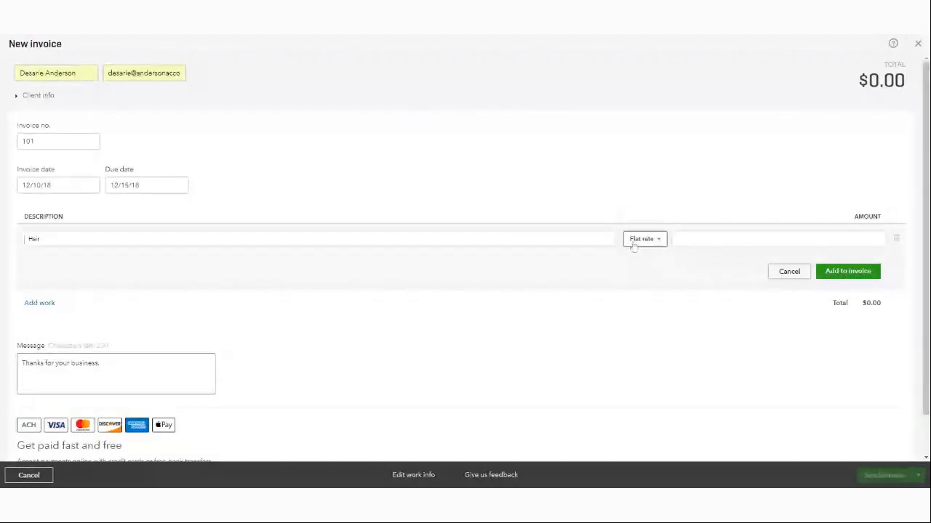
pyautogui.click(640, 262)
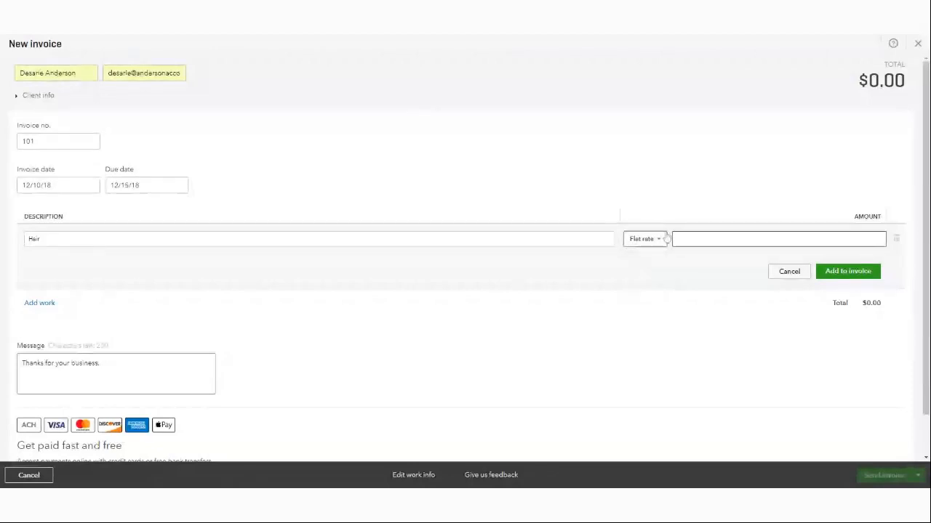
pyautogui.write('65.00')
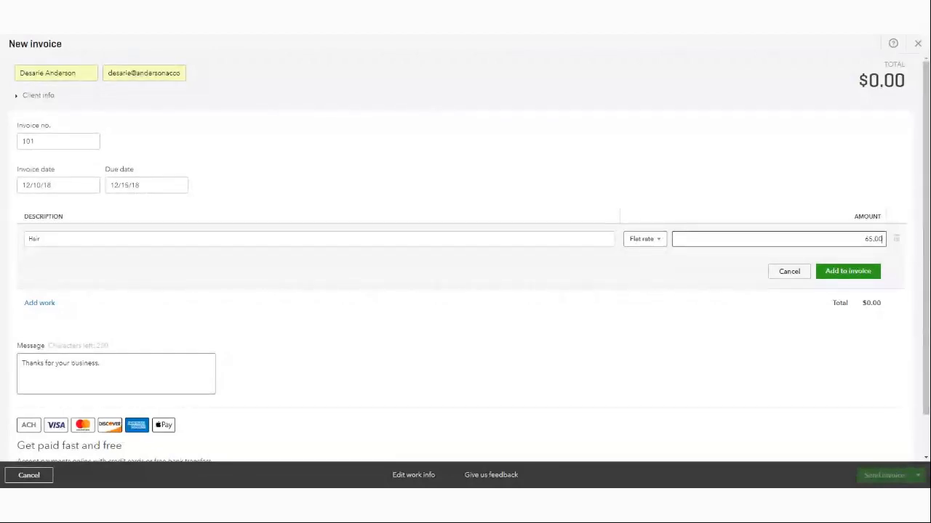
pyautogui.click(848, 272)
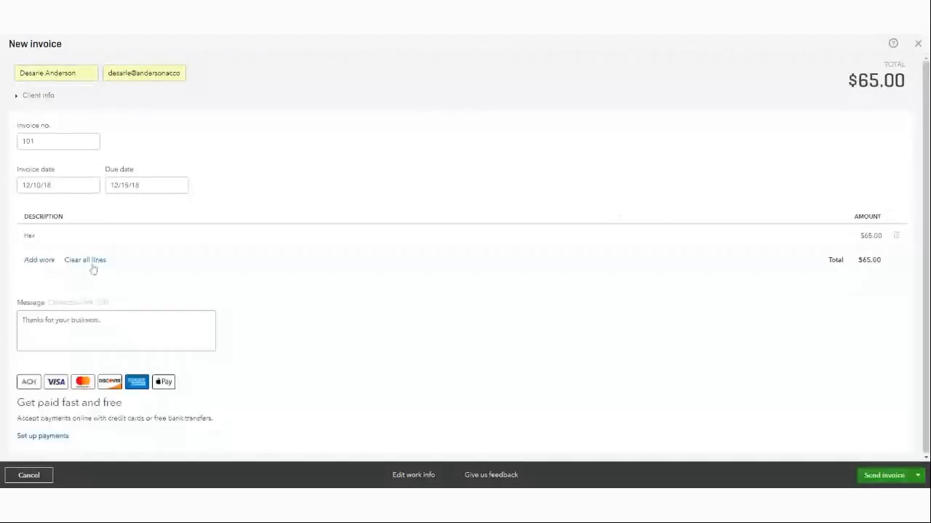
pyautogui.click(45, 262)
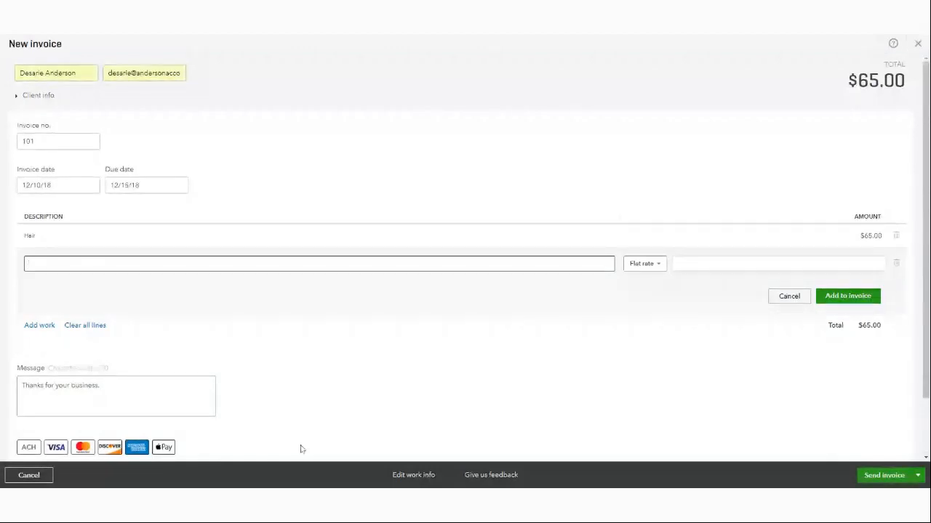
pyautogui.write('Serv')
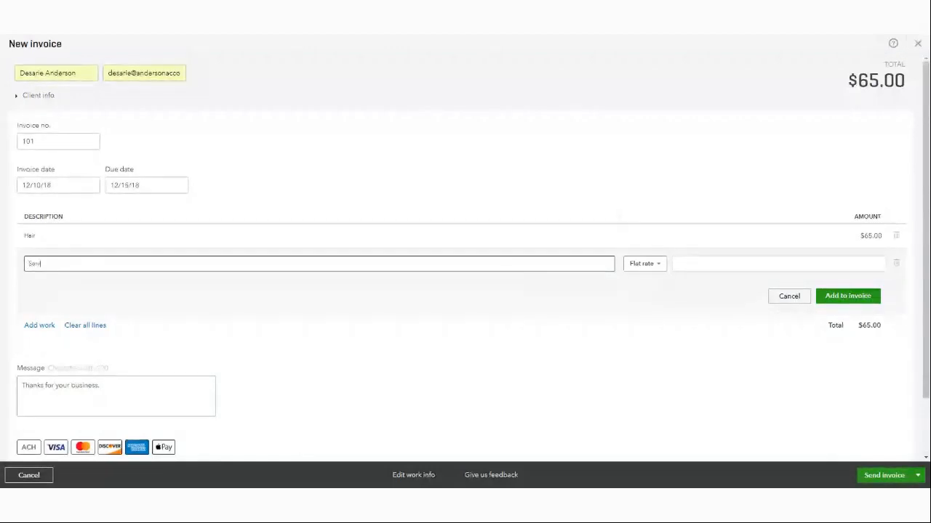
pyautogui.write('ice')
pyautogui.press('Tab')
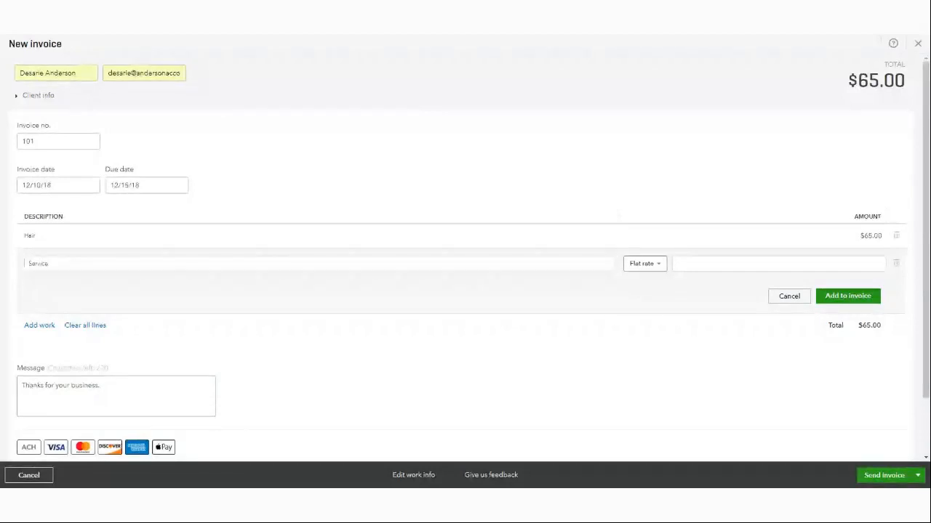
pyautogui.click(644, 264)
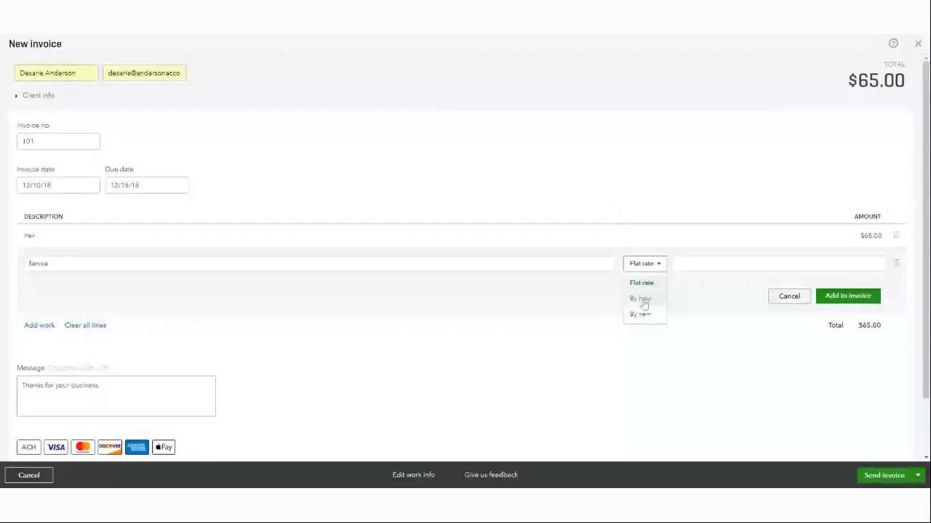
pyautogui.click(639, 284)
pyautogui.click(658, 268)
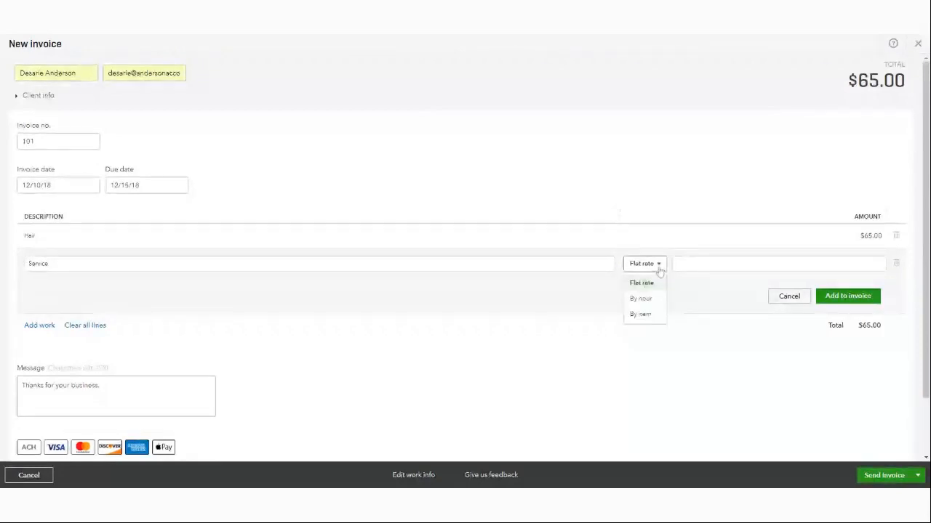
# Change the Hair work line's billing from flat rate to By item and save the line
pyautogui.click(675, 241)
pyautogui.click(644, 239)
pyautogui.click(641, 290)
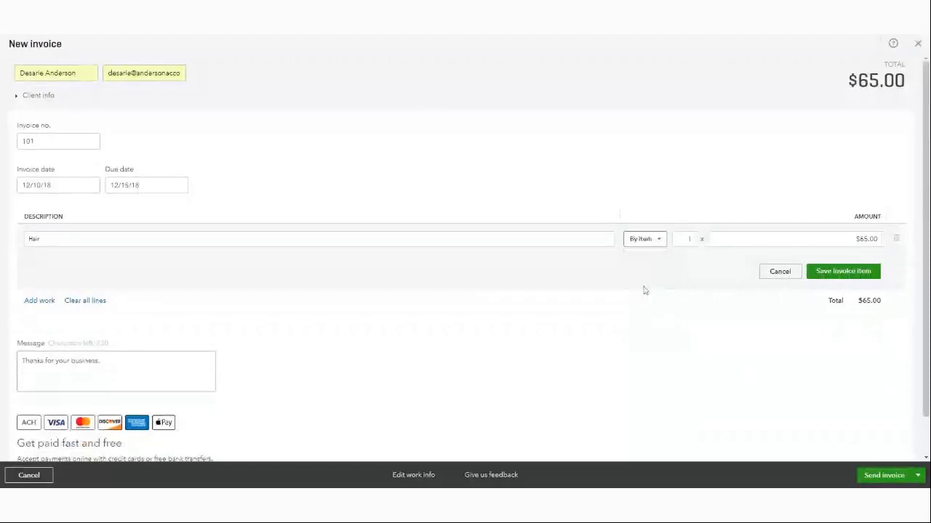
pyautogui.click(825, 274)
# Add a flat-rate work line described as Service with an amount of 350 to the invoice
pyautogui.click(31, 260)
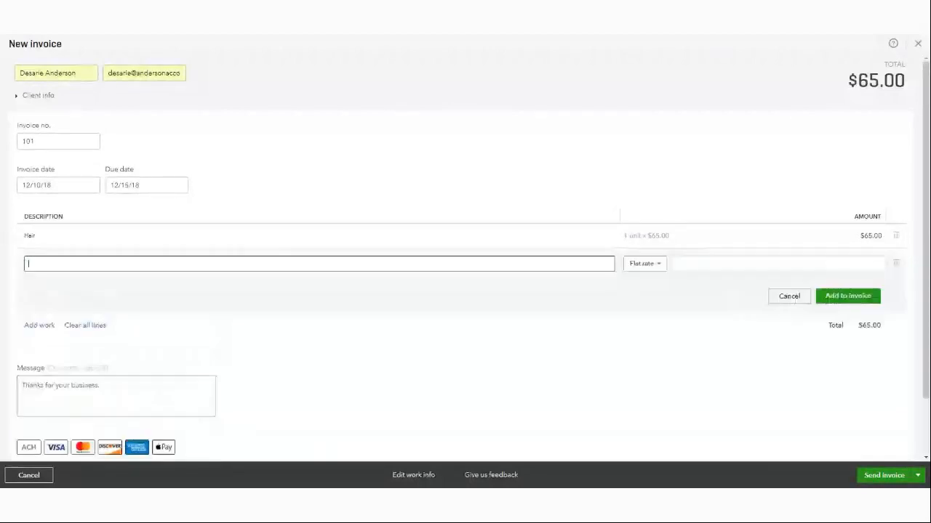
pyautogui.write('SHa')
pyautogui.press('BackSpace')
pyautogui.press('BackSpace')
pyautogui.write('ervice')
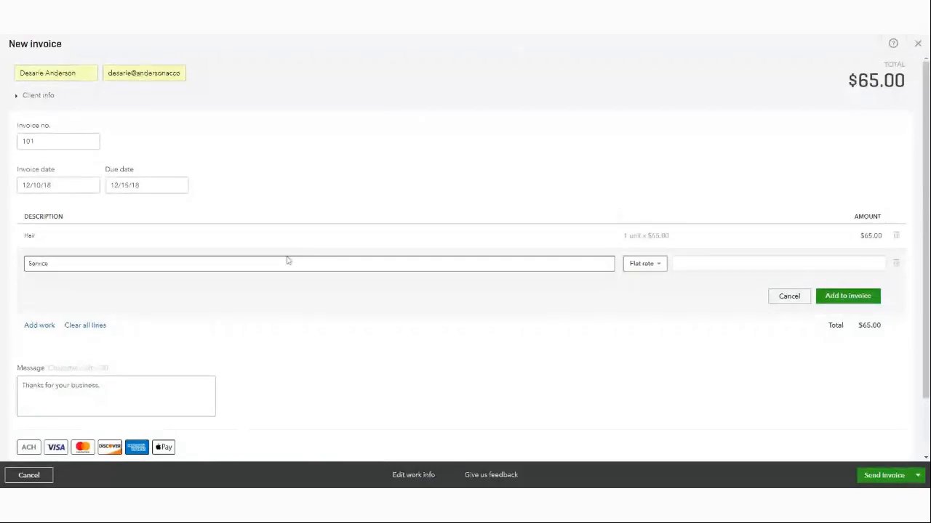
pyautogui.press('Tab')
pyautogui.write('350')
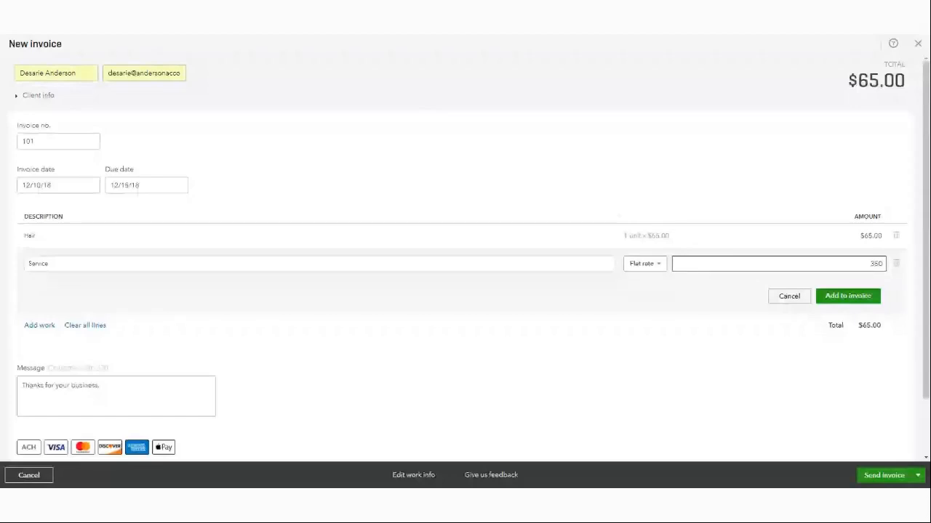
pyautogui.click(842, 298)
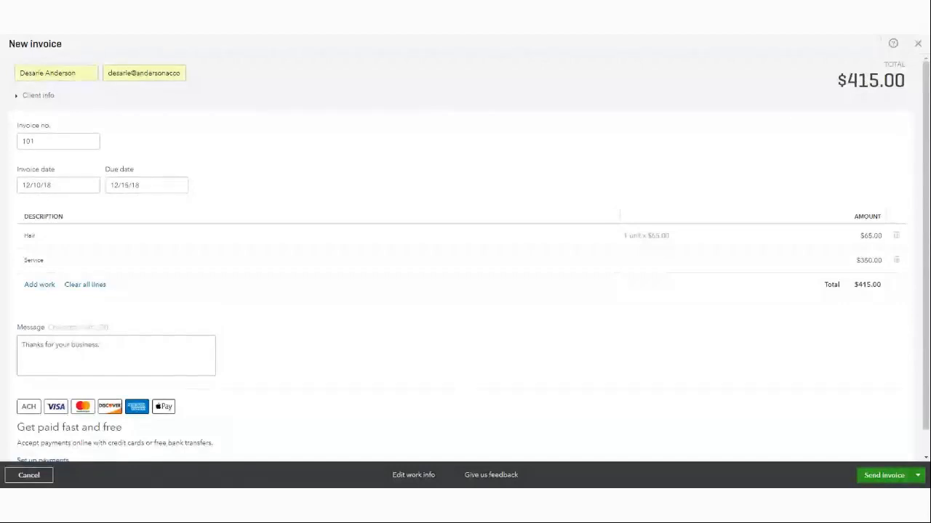
# Check over the invoice, proceed to its e-mail preview and send it to the client
pyautogui.scroll(-1, 469, 257)
pyautogui.scroll(-1, 473, 253)
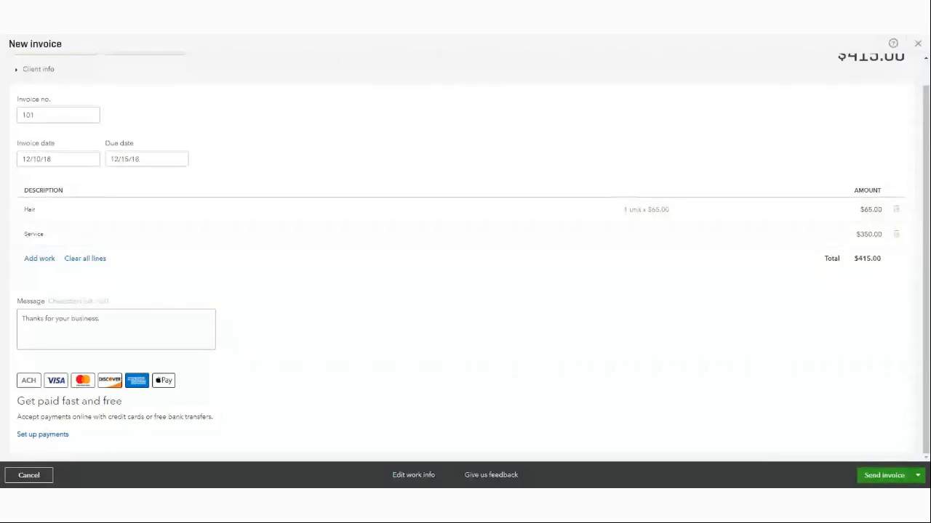
pyautogui.scroll(1, 185, 206)
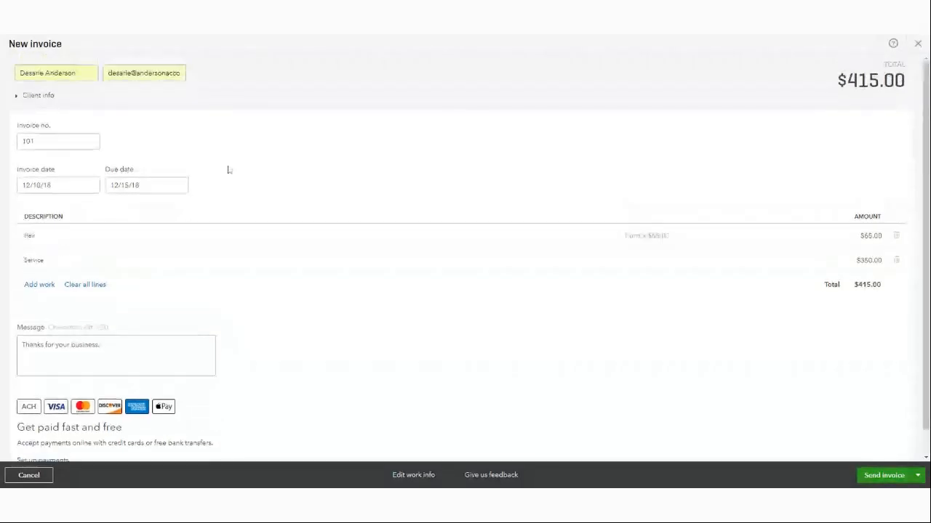
pyautogui.click(883, 476)
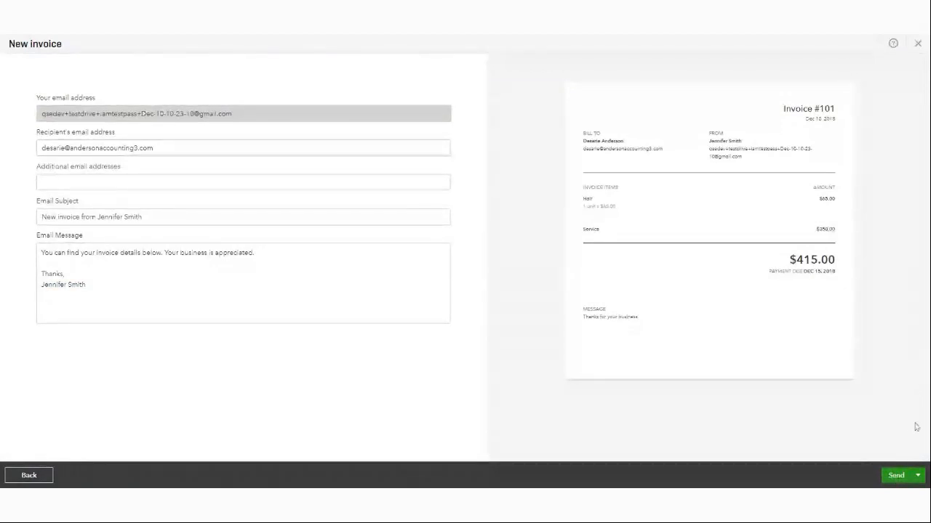
pyautogui.click(889, 477)
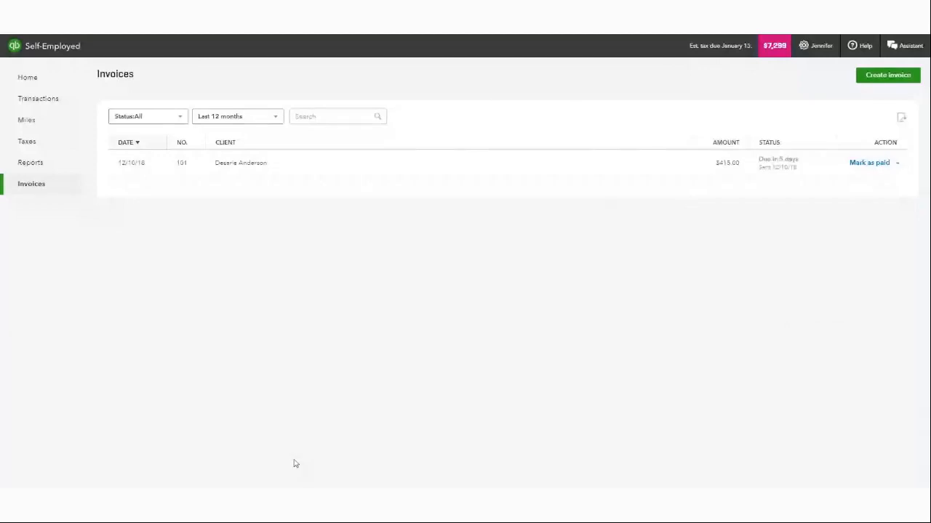
# View the sent invoice from the invoice list, then close it
pyautogui.click(898, 163)
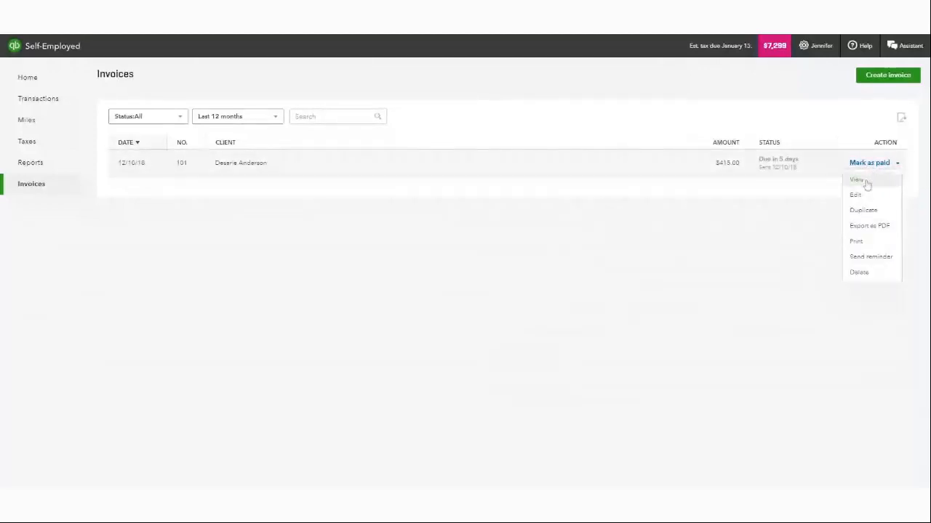
pyautogui.click(865, 183)
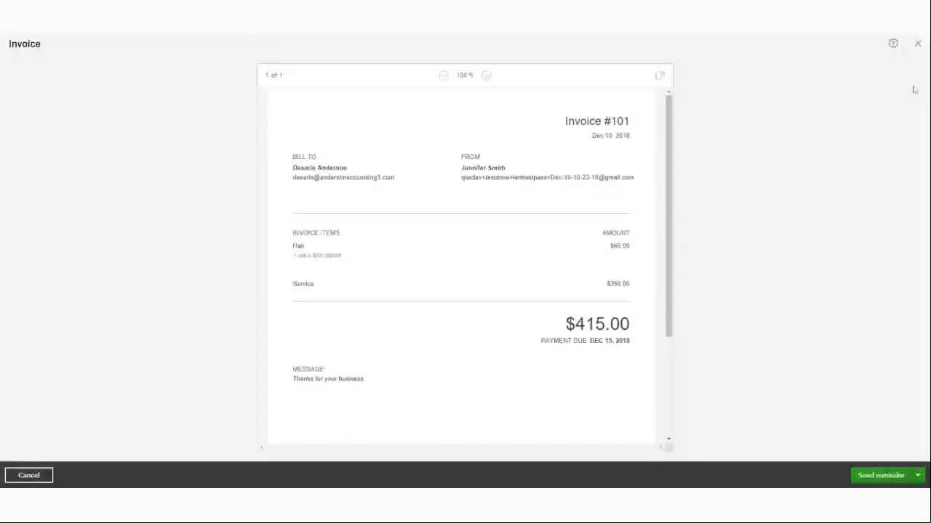
pyautogui.click(917, 45)
# Open the sent invoice for editing, close it without changes, and look over the other actions offered for it
pyautogui.click(897, 164)
pyautogui.click(858, 202)
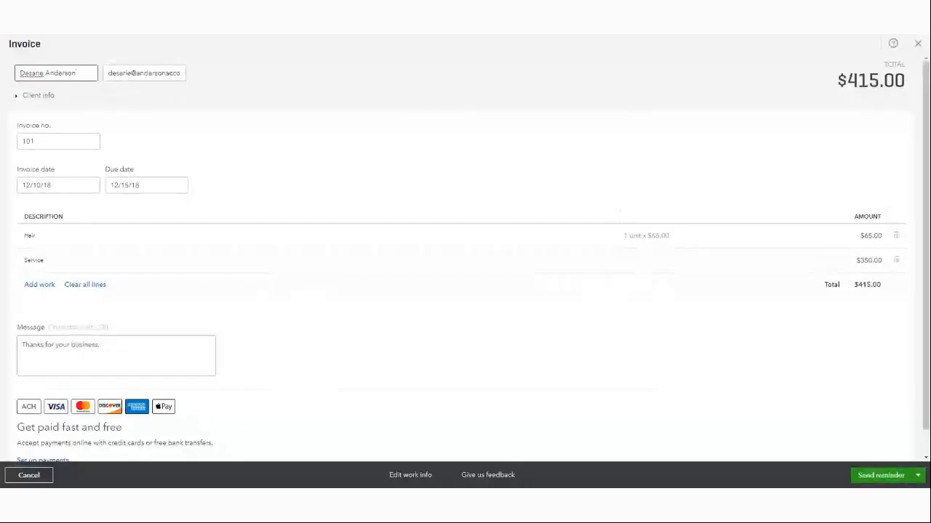
pyautogui.click(917, 44)
pyautogui.click(544, 303)
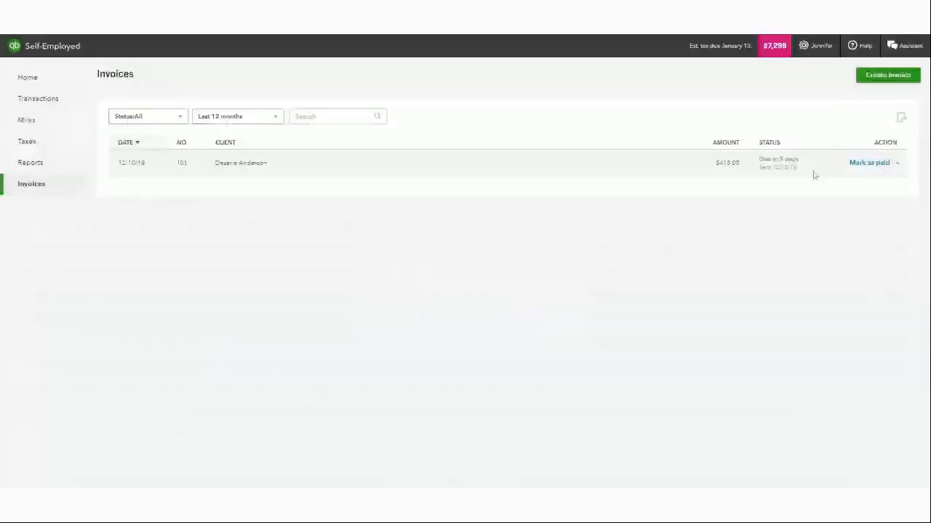
pyautogui.click(897, 165)
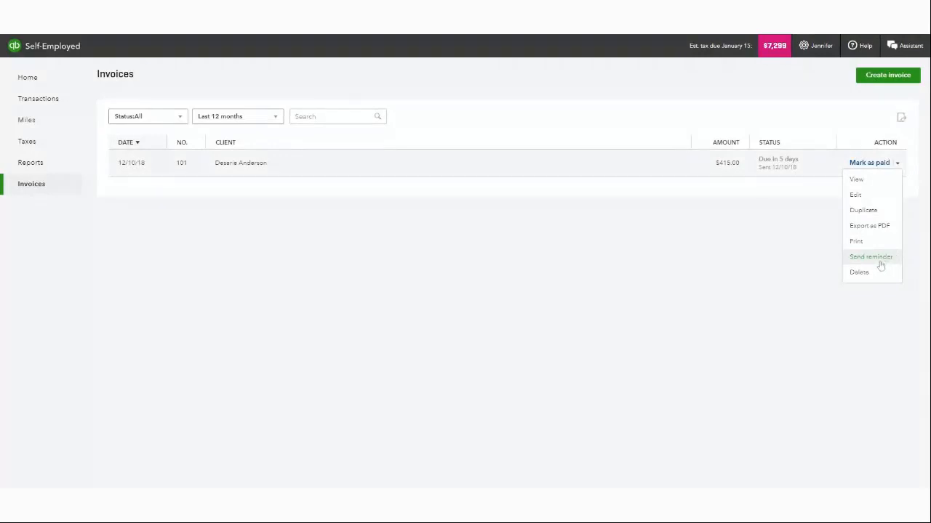
pyautogui.click(827, 248)
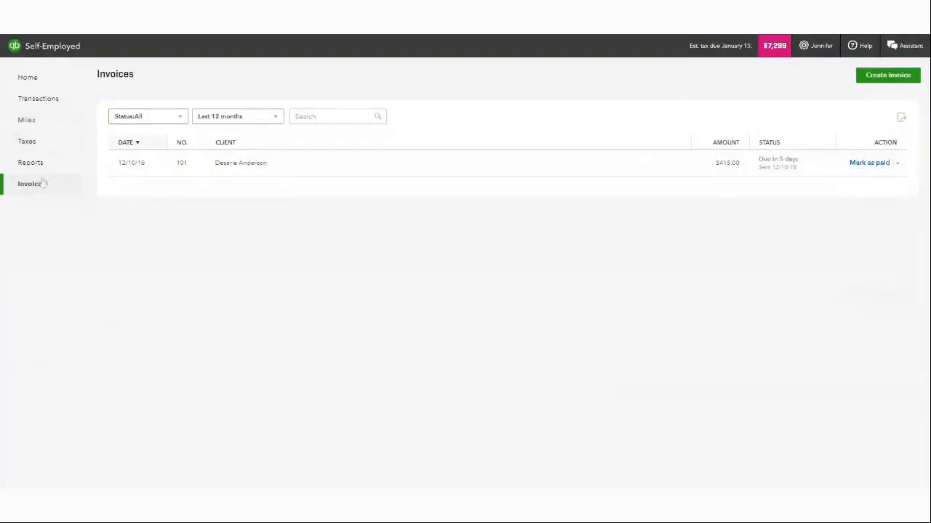